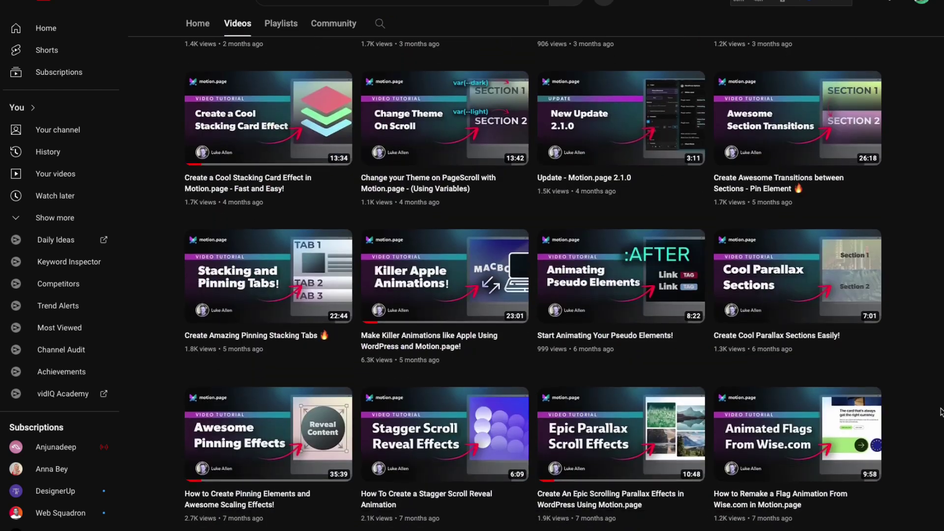
scroll(940, 412, down, 5)
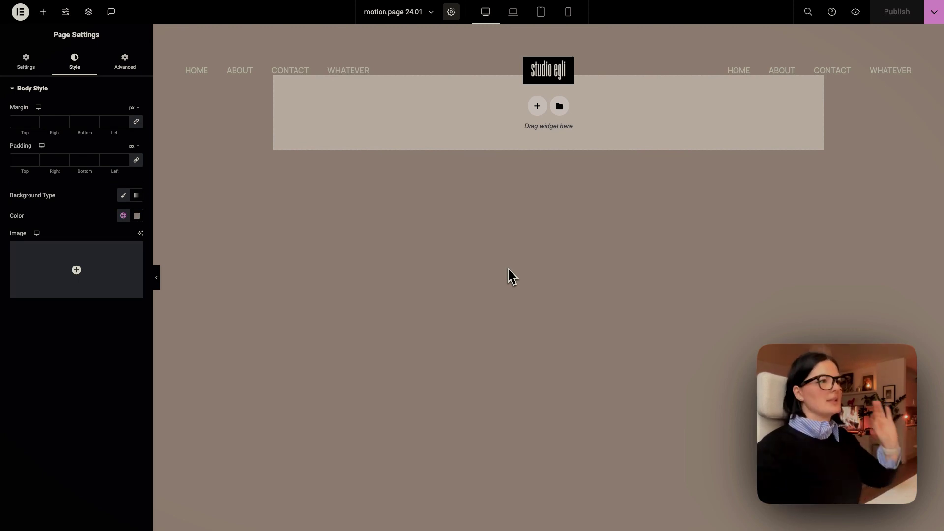
Add a full-width container with a minimum height of 100 vh
click(537, 106)
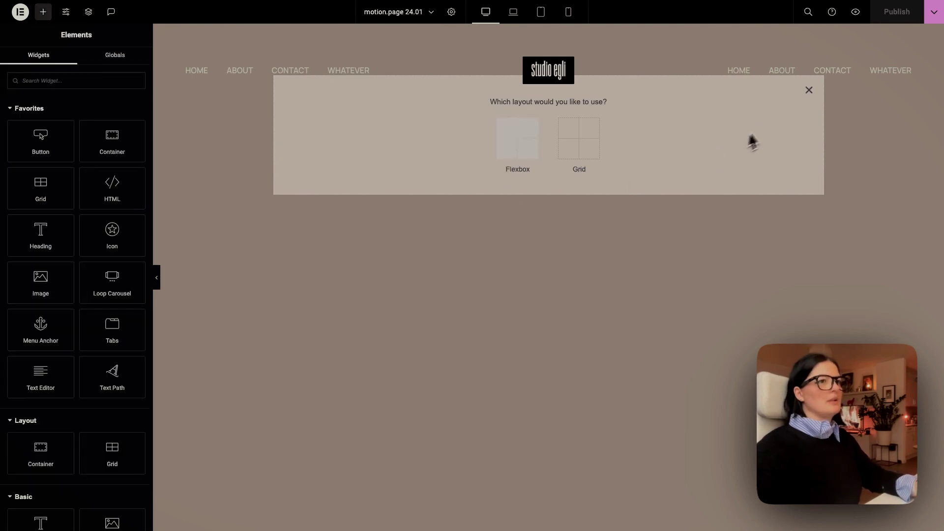
click(809, 90)
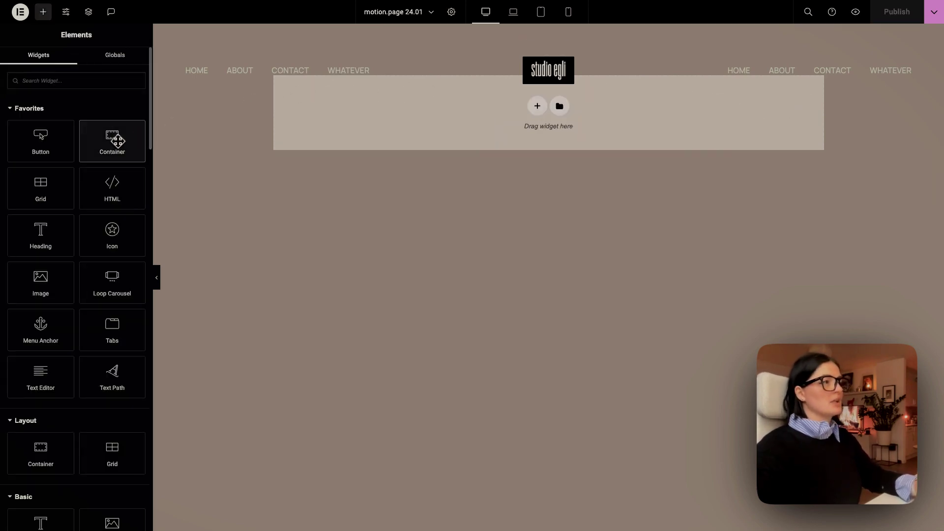
click(117, 142)
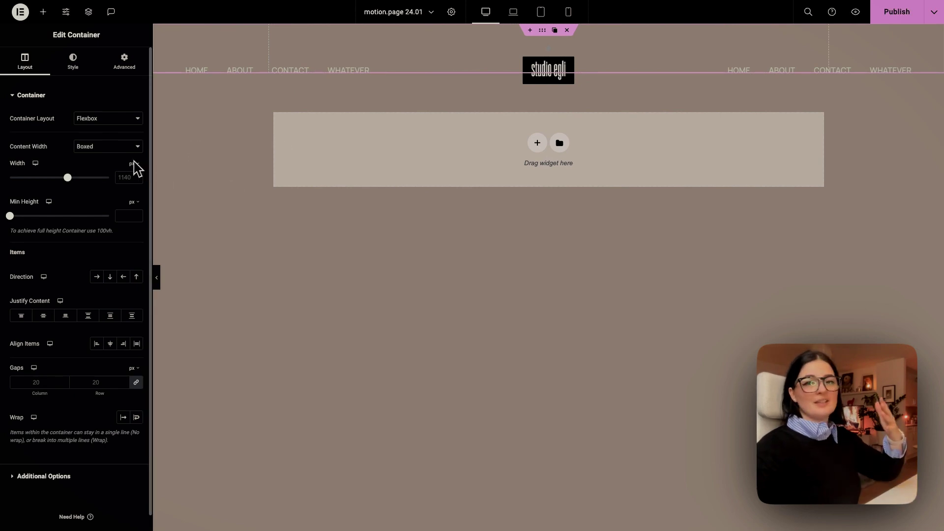
click(135, 157)
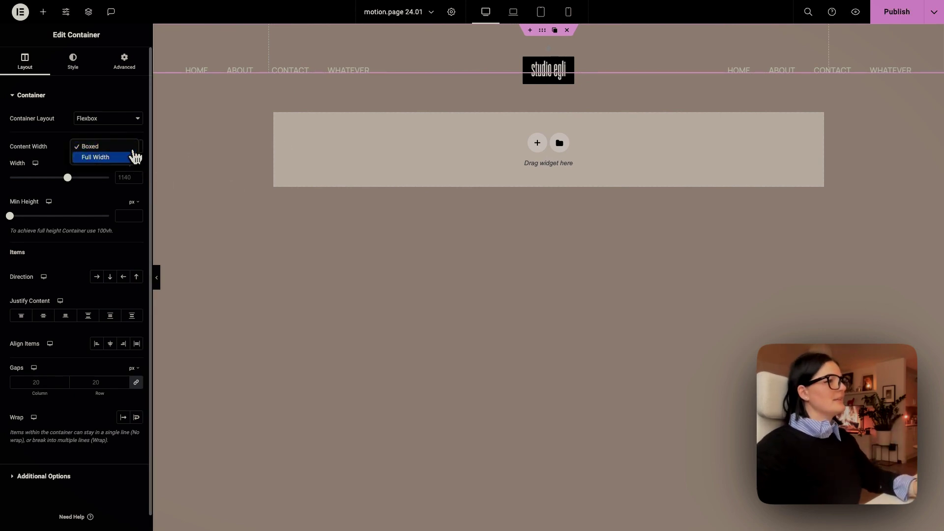
click(96, 157)
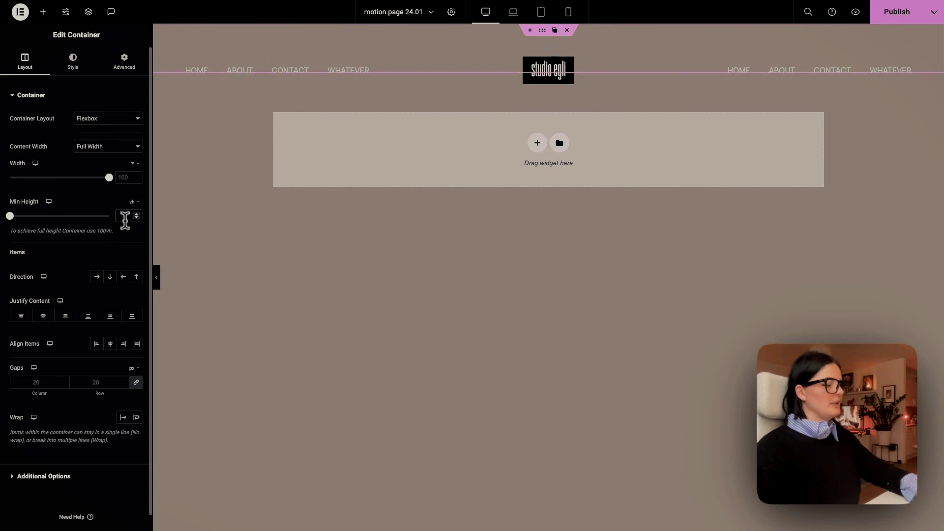
click(125, 217)
text(100)
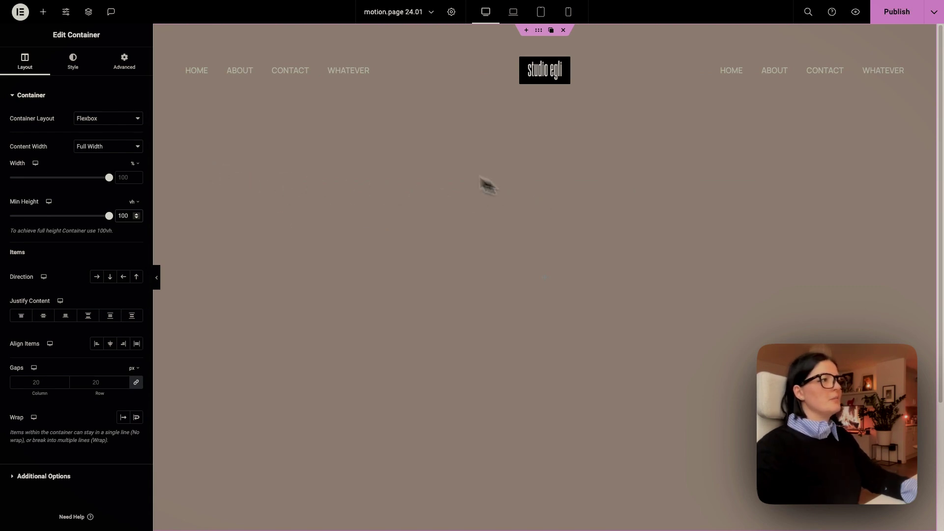
Give the container a classic background using the light sand global color
click(81, 66)
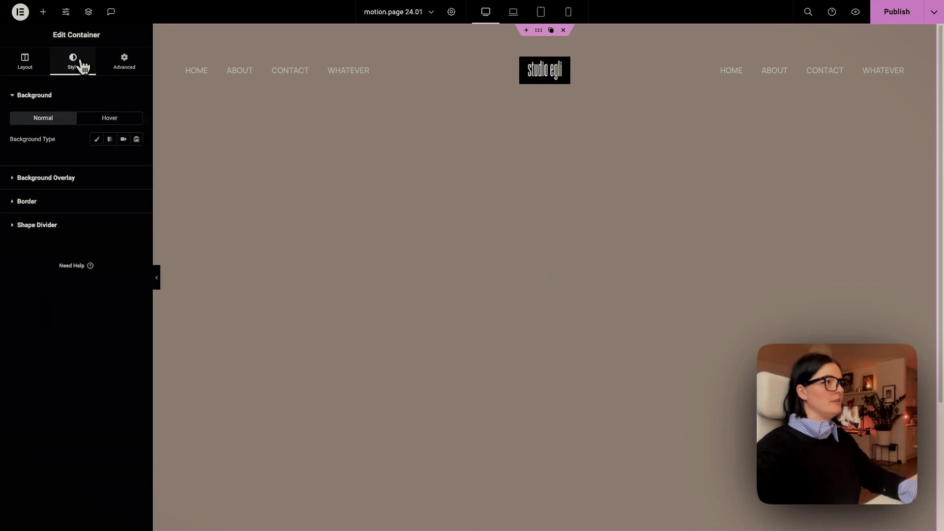
click(98, 140)
click(123, 160)
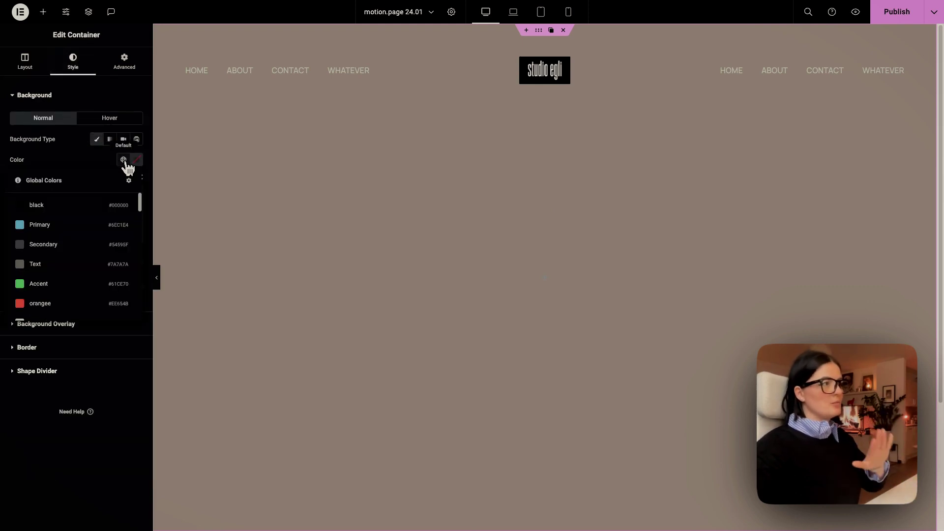
scroll(96, 256, down, 5)
scroll(90, 274, up, 3)
click(79, 276)
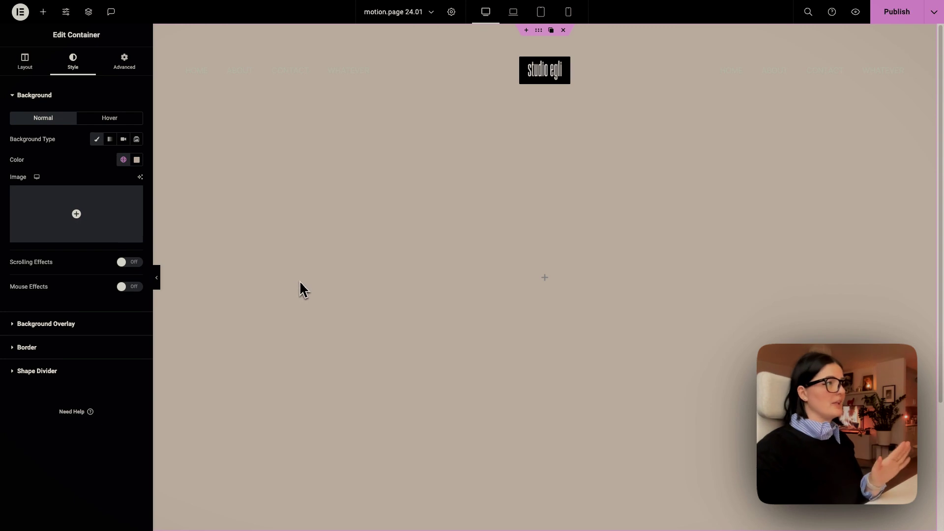
Add a Heading widget to the container and make its text near black
click(43, 12)
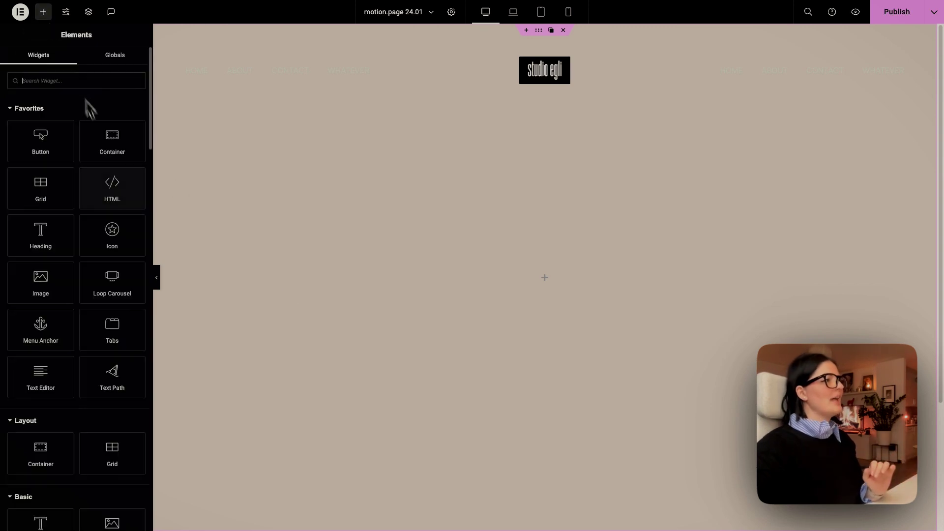
click(41, 233)
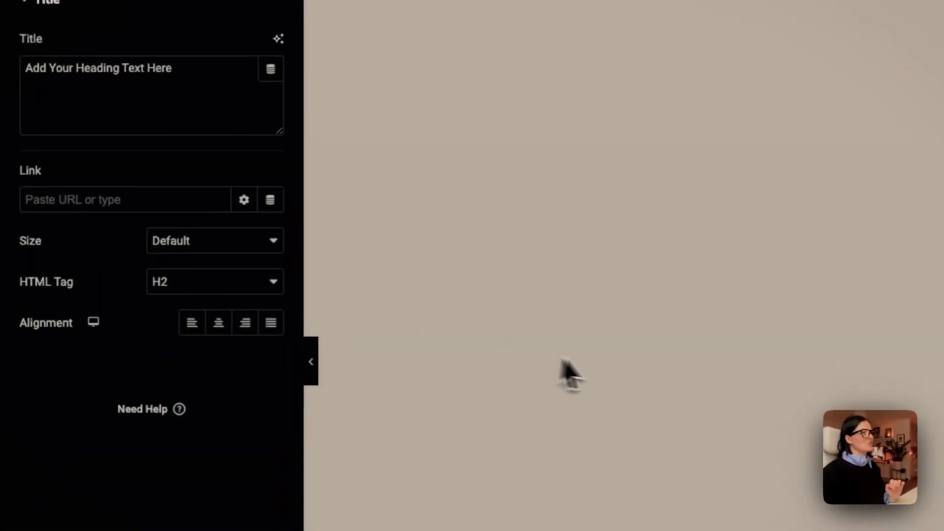
click(147, 74)
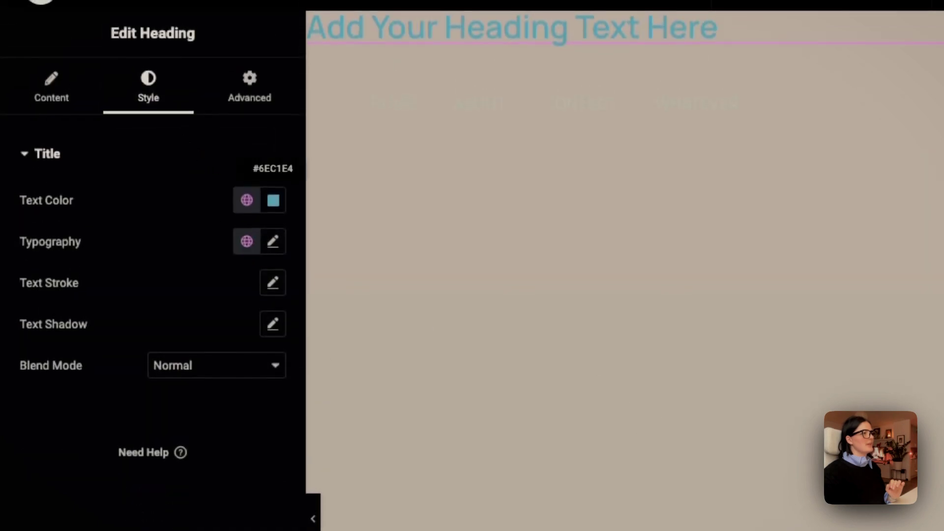
click(273, 201)
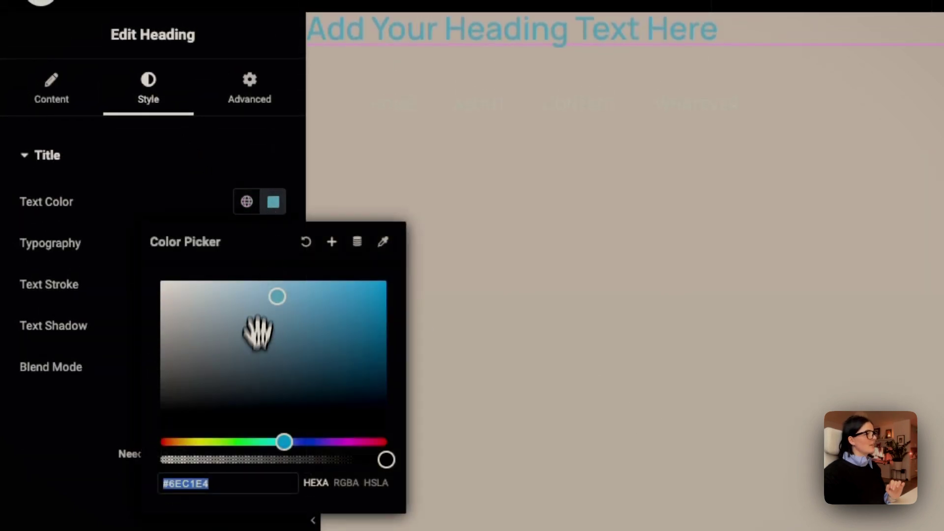
drag(257, 344, 155, 444)
click(219, 111)
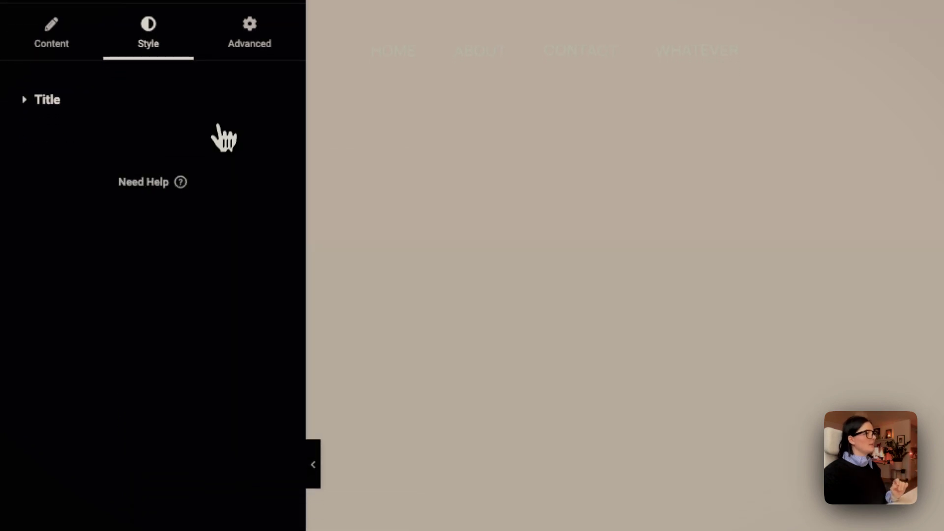
click(248, 44)
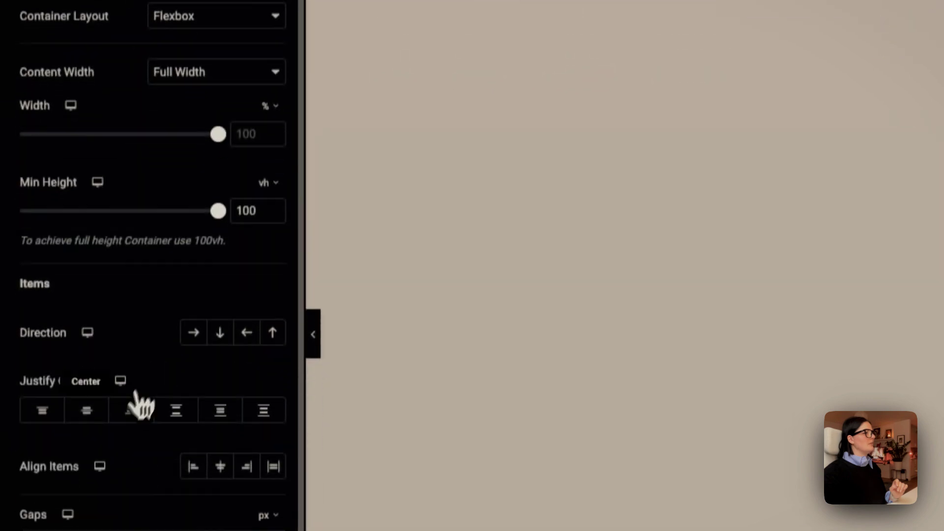
Center the container's content and items, and center the heading within its parent
click(86, 394)
click(219, 452)
click(247, 65)
click(220, 362)
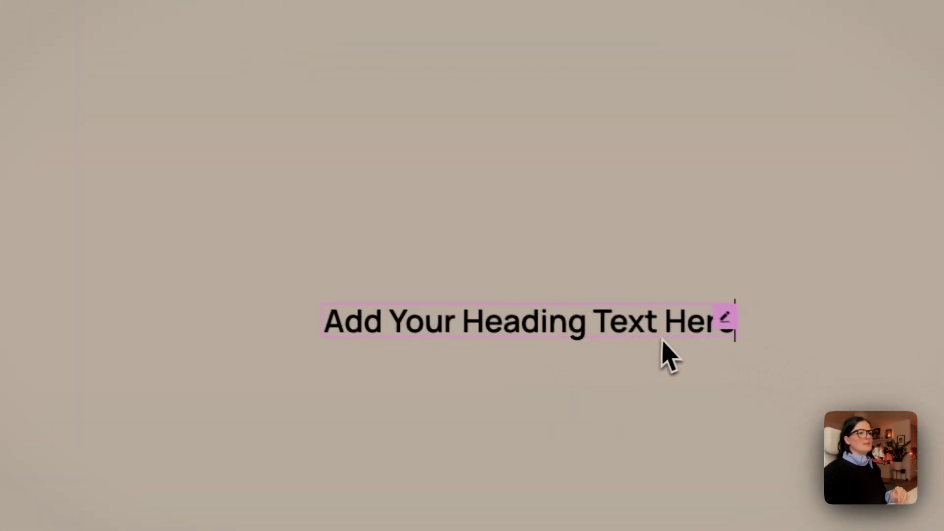
Change the heading text to 1 and set its font size to 5 rem
click(664, 352)
triple_click(209, 243)
text(1)
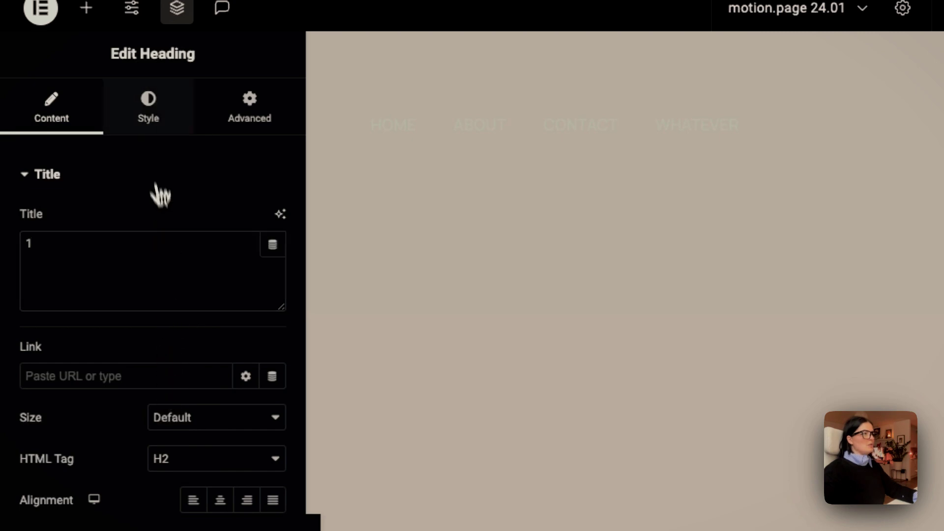
click(148, 108)
click(272, 262)
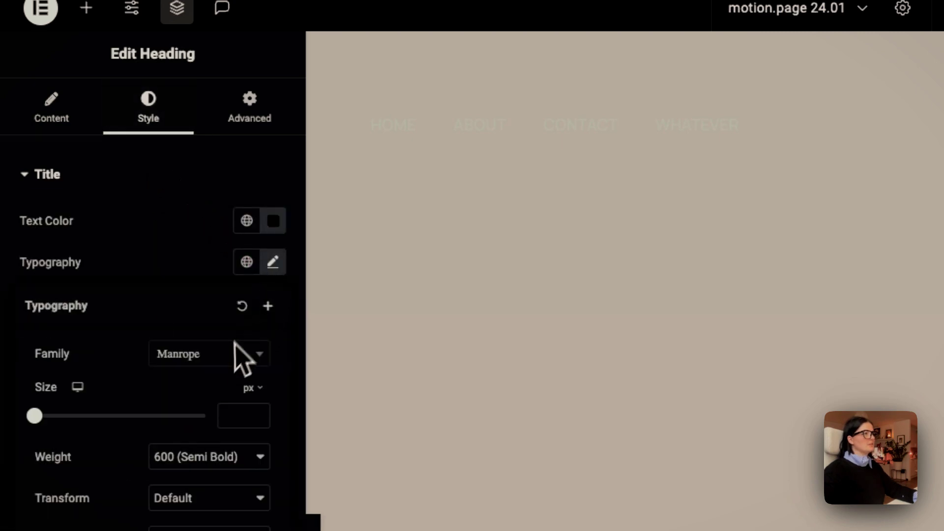
click(248, 388)
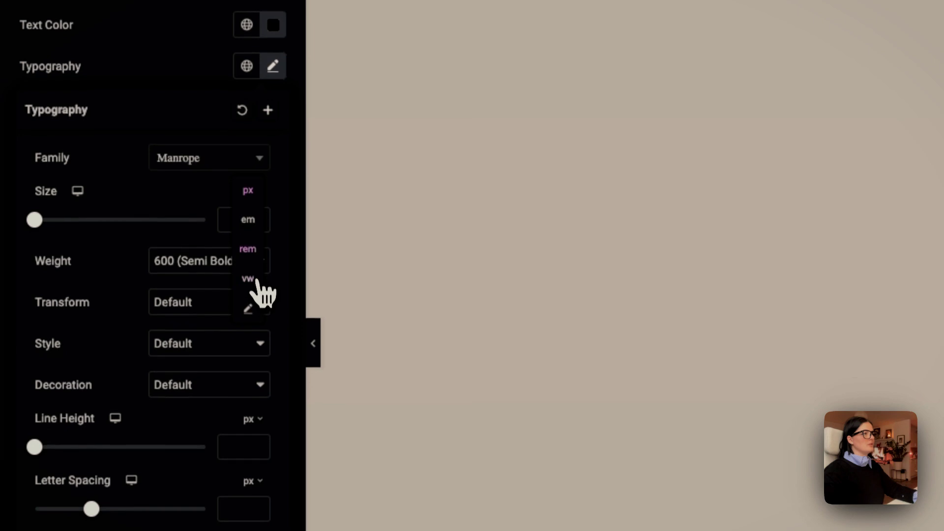
click(250, 245)
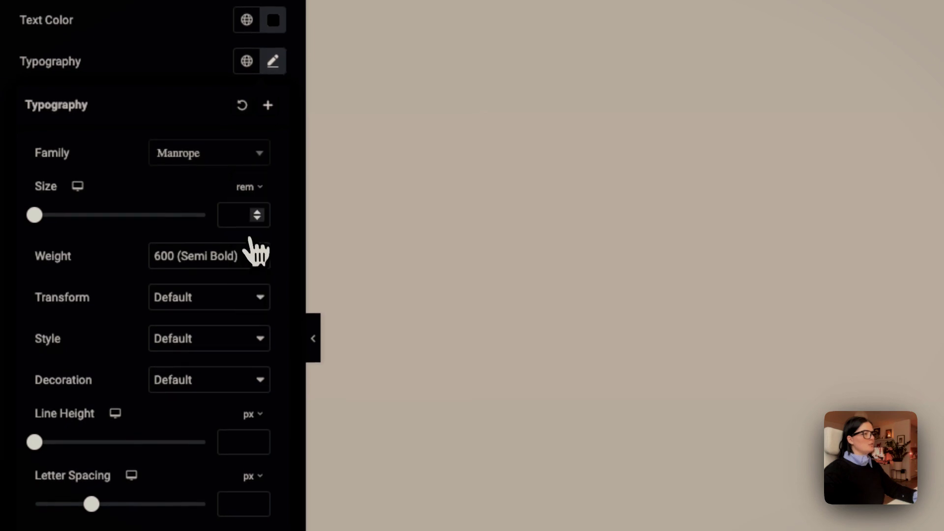
click(234, 218)
text(2)
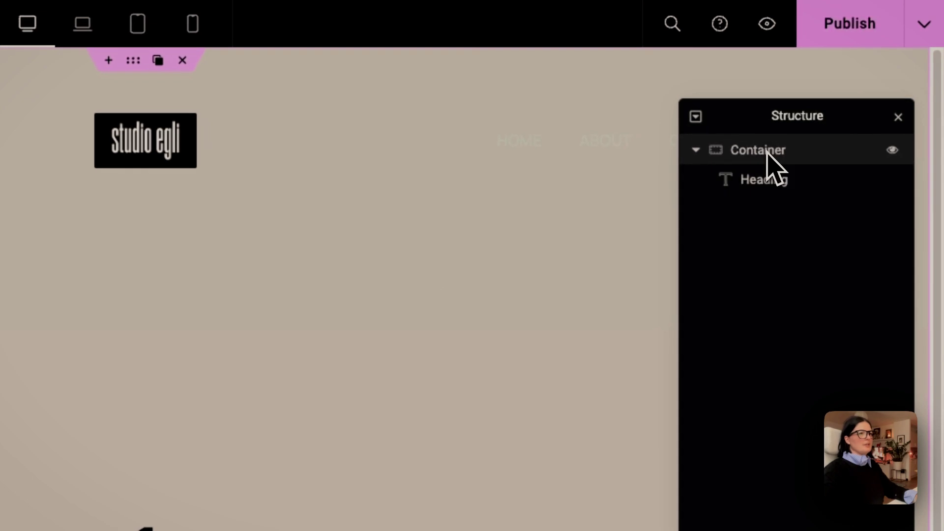
Duplicate the first container in the Structure navigator and select the new copy
right_click(767, 152)
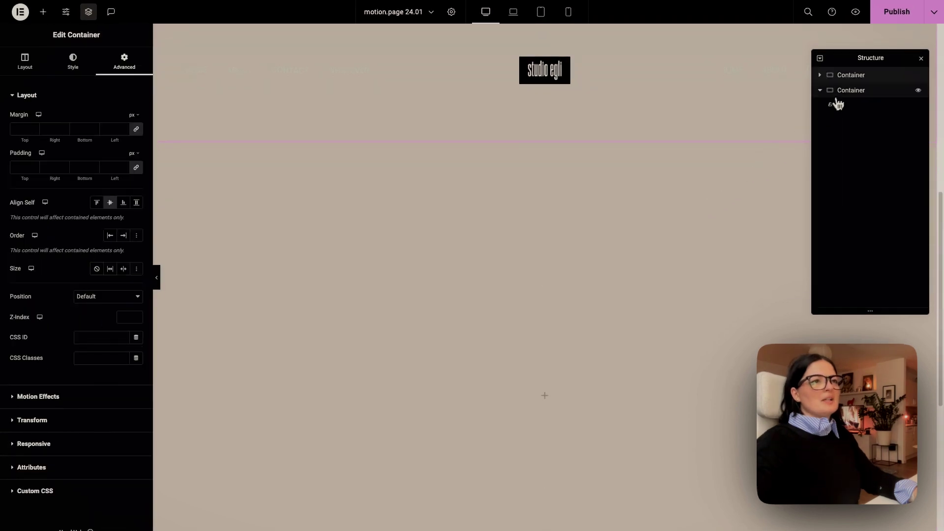
click(846, 94)
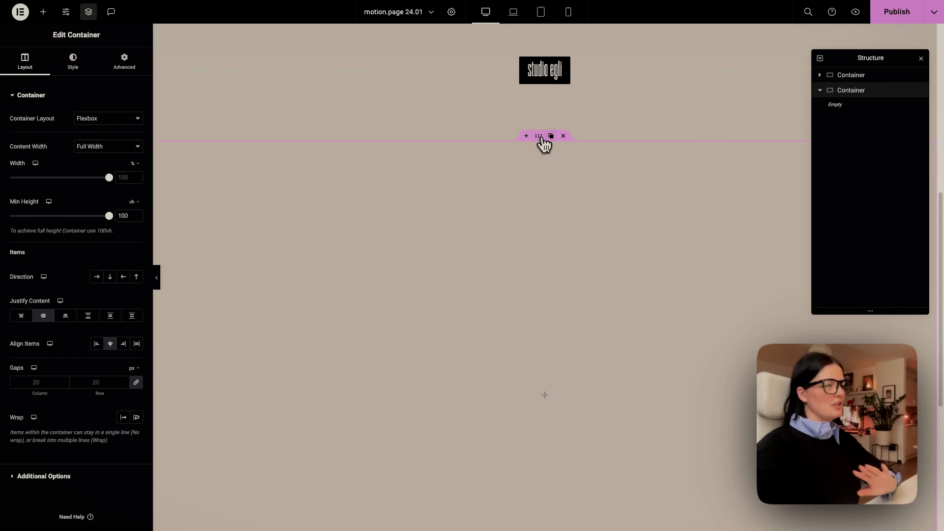
Set the second container's background to the global awesome green color
click(76, 64)
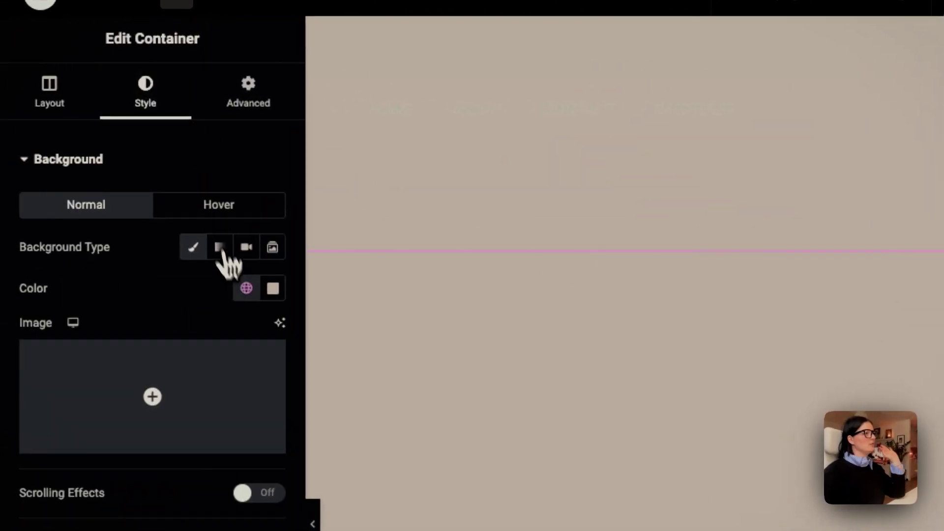
click(246, 288)
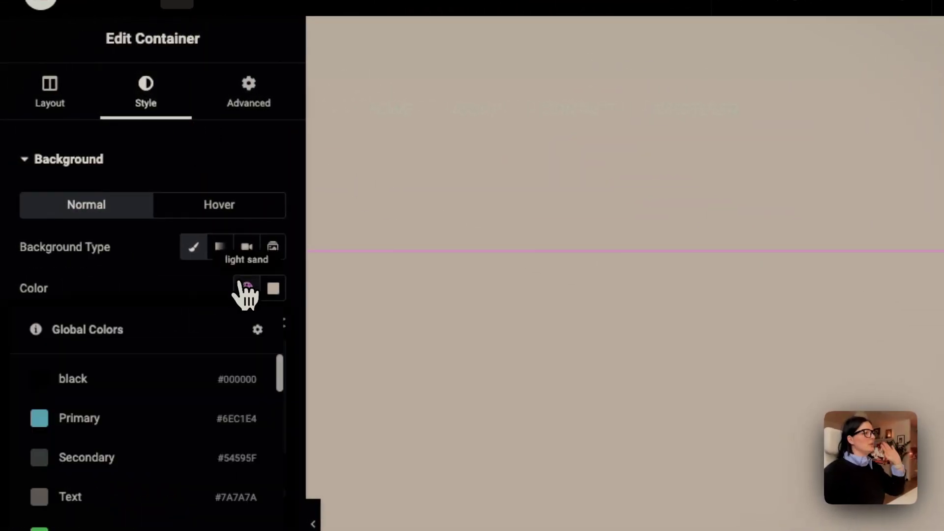
scroll(179, 281, down, 8)
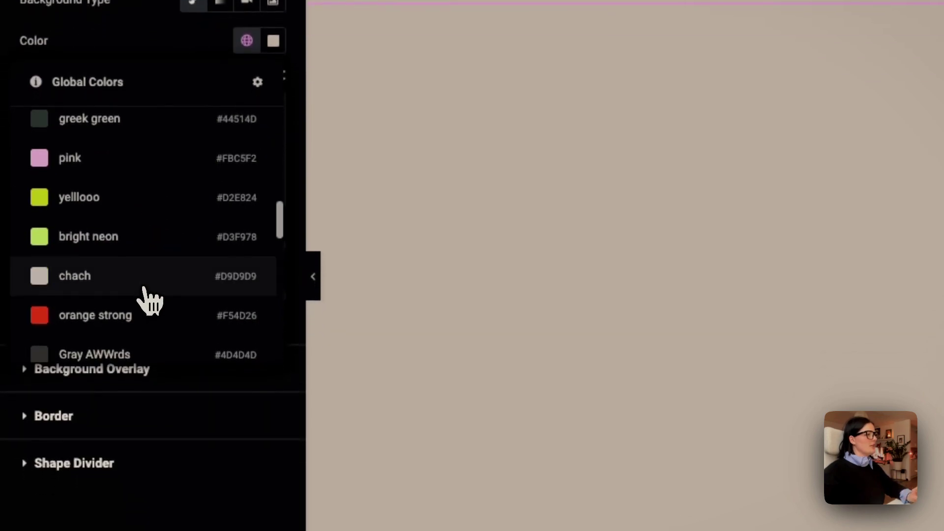
scroll(147, 301, down, 11)
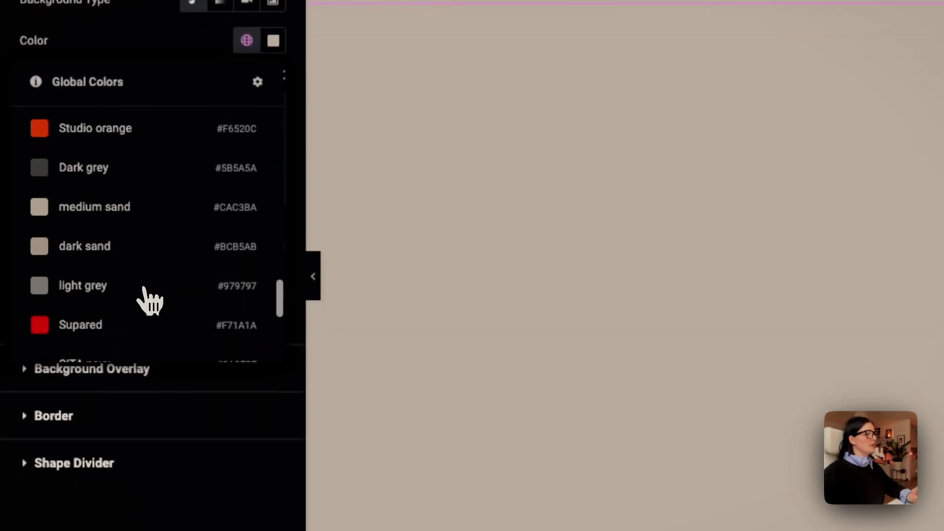
scroll(149, 300, down, 6)
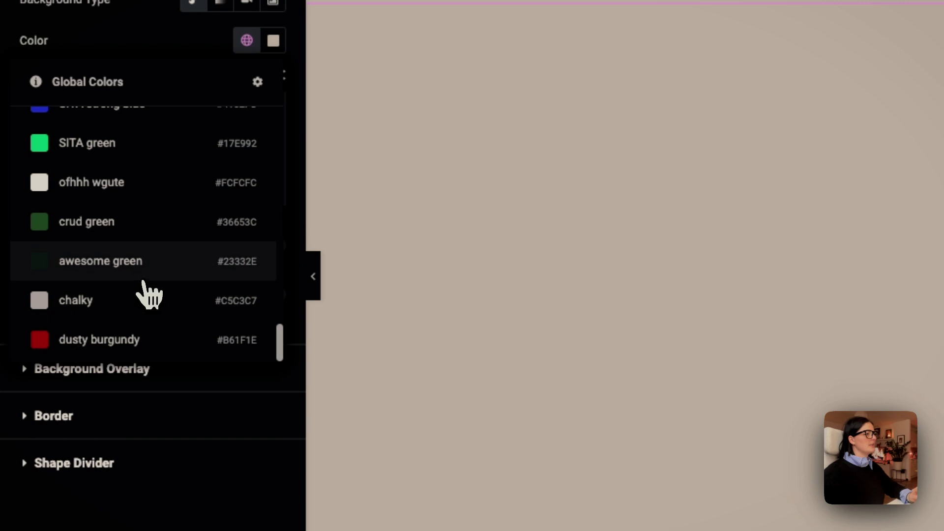
click(142, 277)
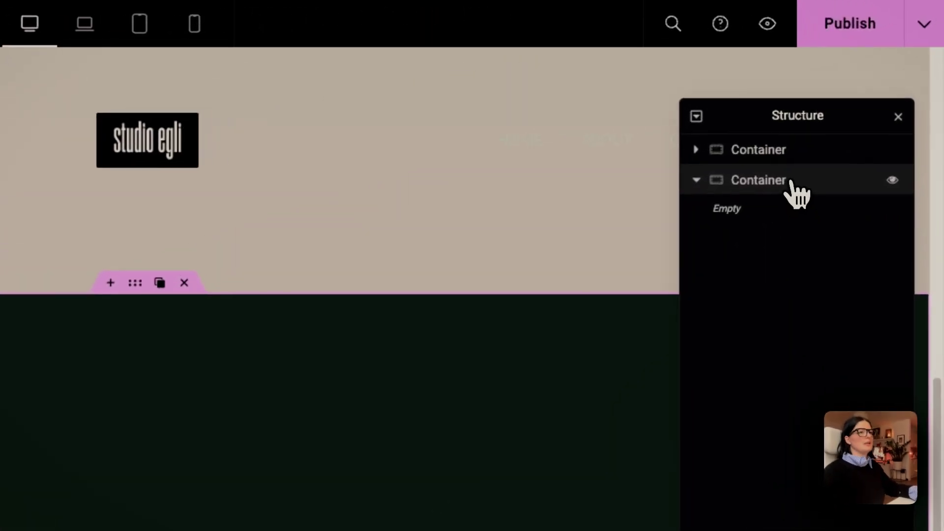
Rename the second container to scroll-trigger in the Structure panel
right_click(790, 181)
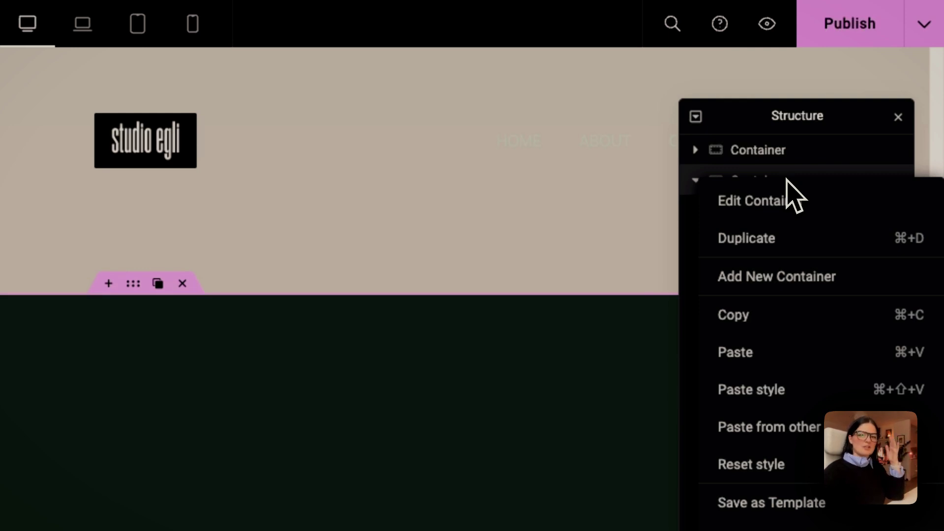
double_click(782, 187)
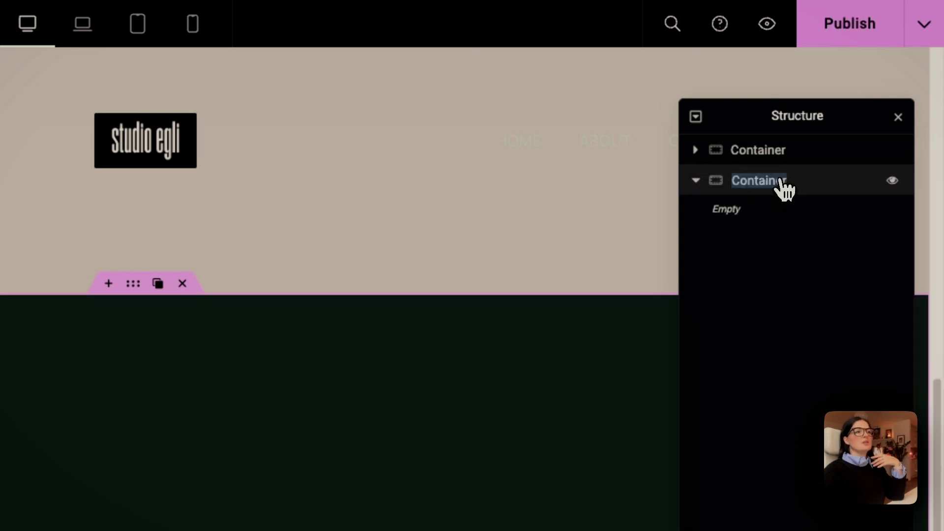
text(sc)
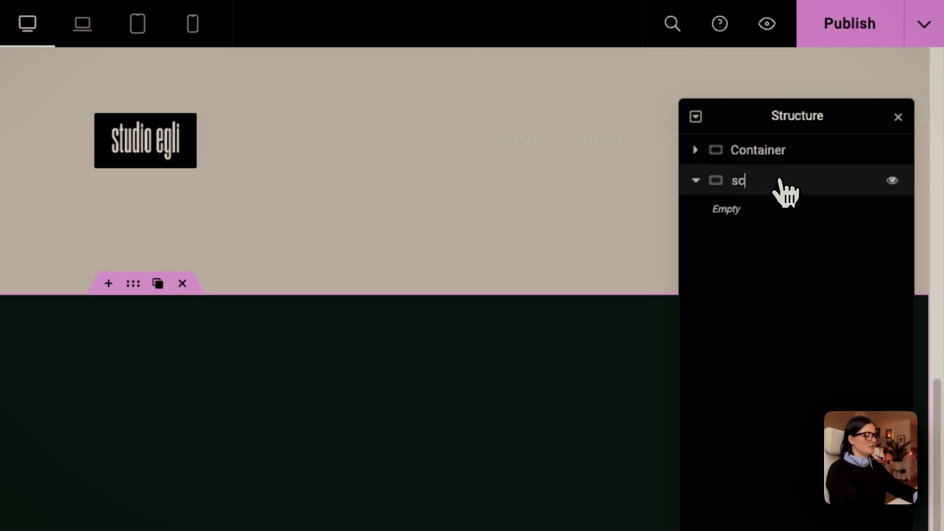
text(roll-trigger)
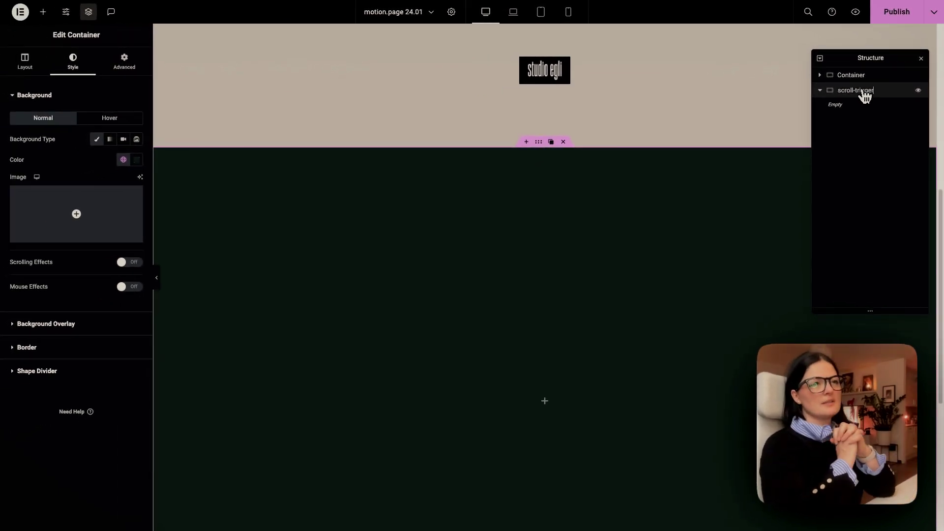
key(Return)
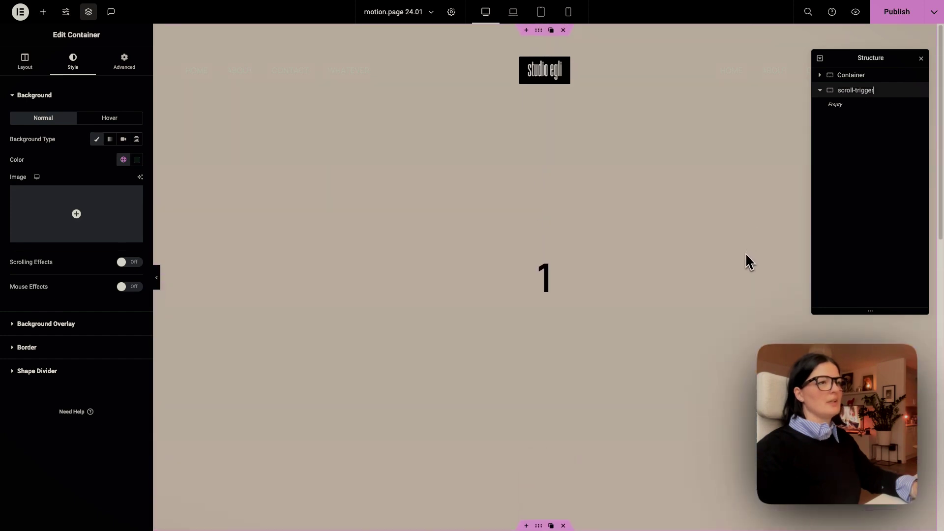
scroll(746, 263, down, 4)
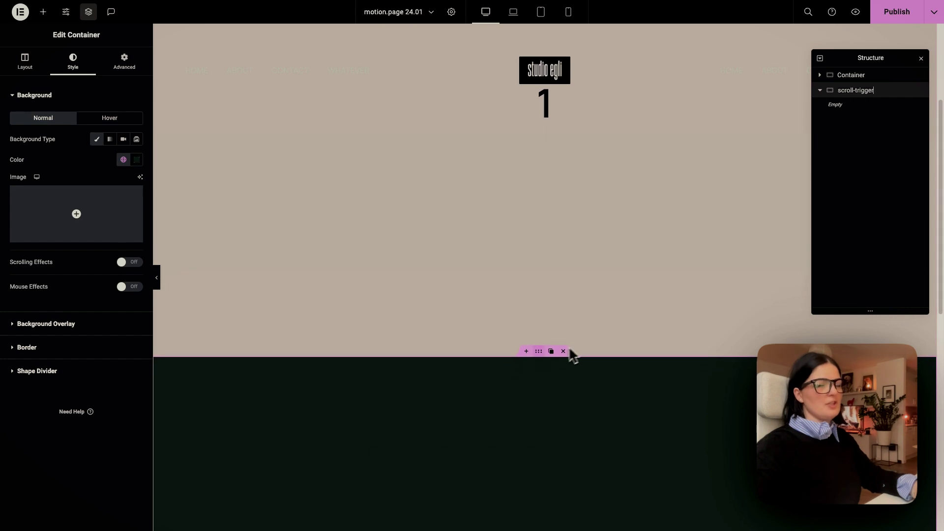
scroll(542, 363, down, 3)
scroll(542, 362, down, 1)
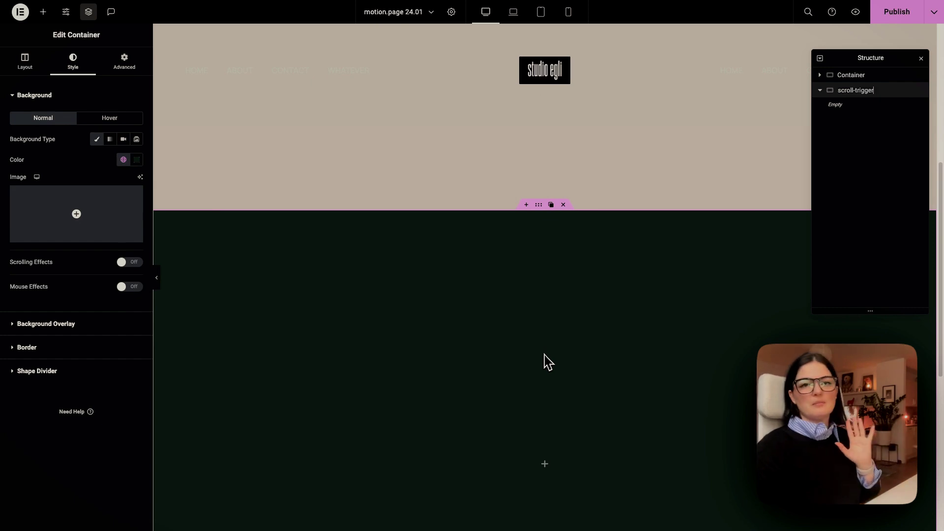
scroll(544, 355, down, 2)
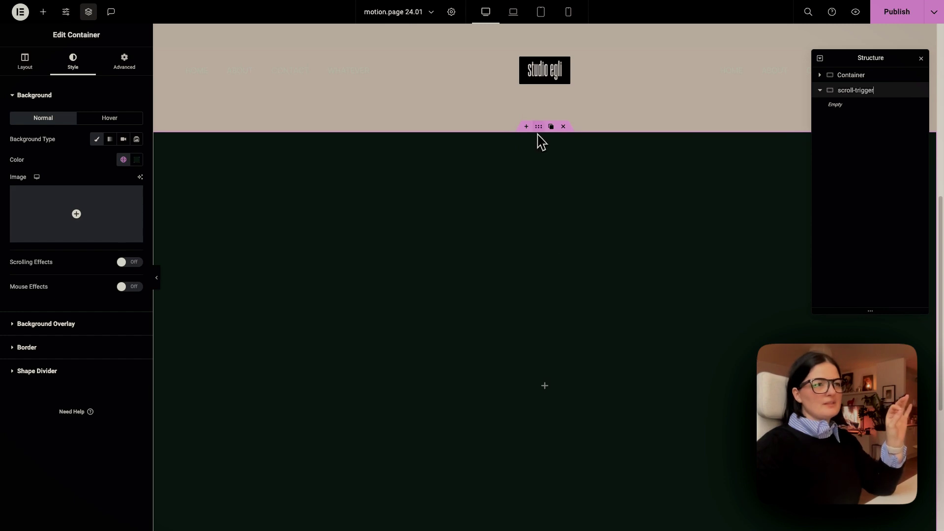
scroll(670, 276, down, 2)
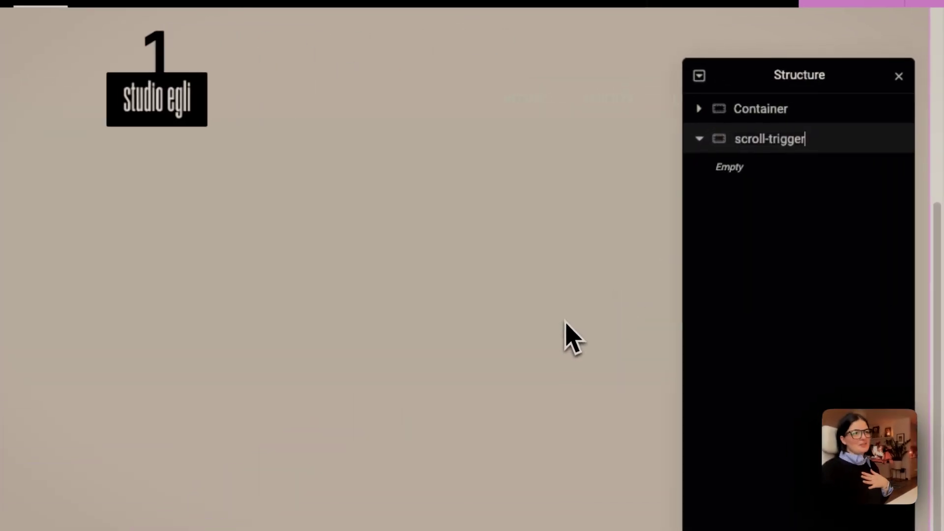
Confirm the scroll-trigger name and duplicate the scroll-trigger container
key(Return)
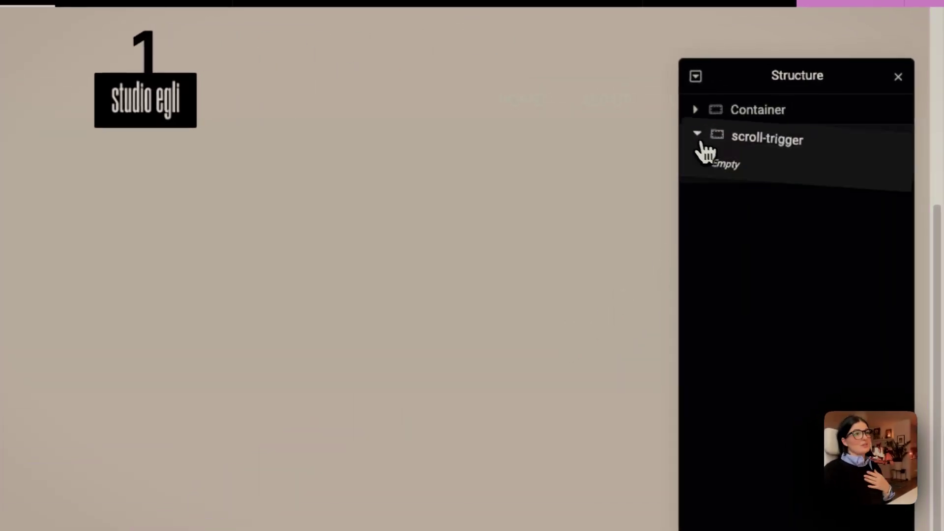
click(697, 141)
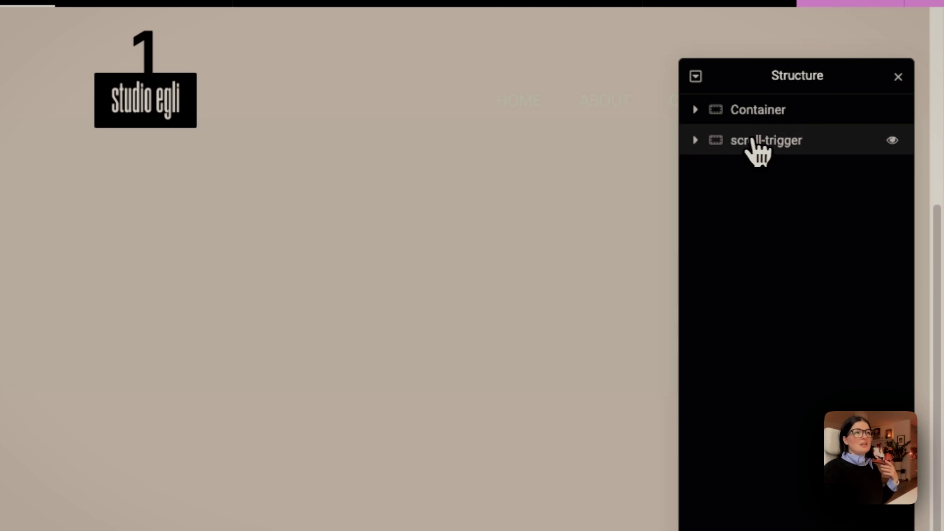
right_click(768, 142)
click(770, 216)
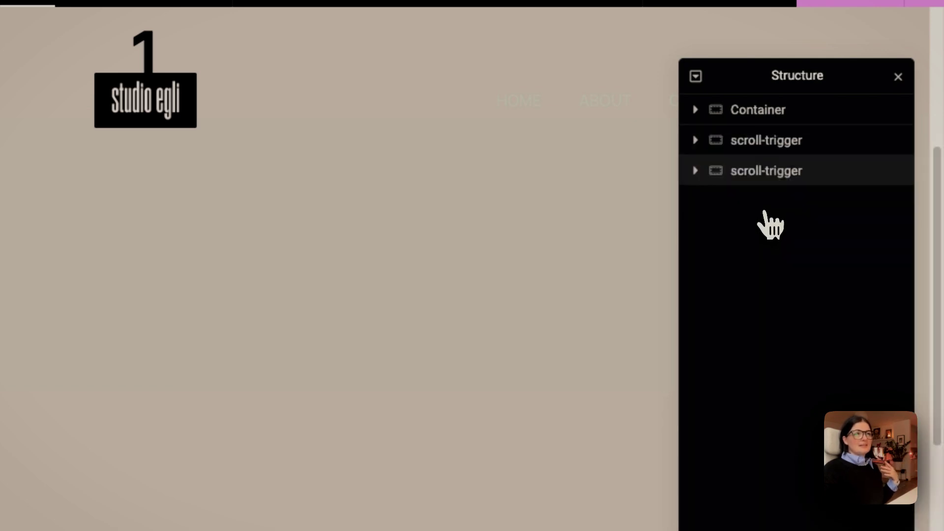
right_click(728, 178)
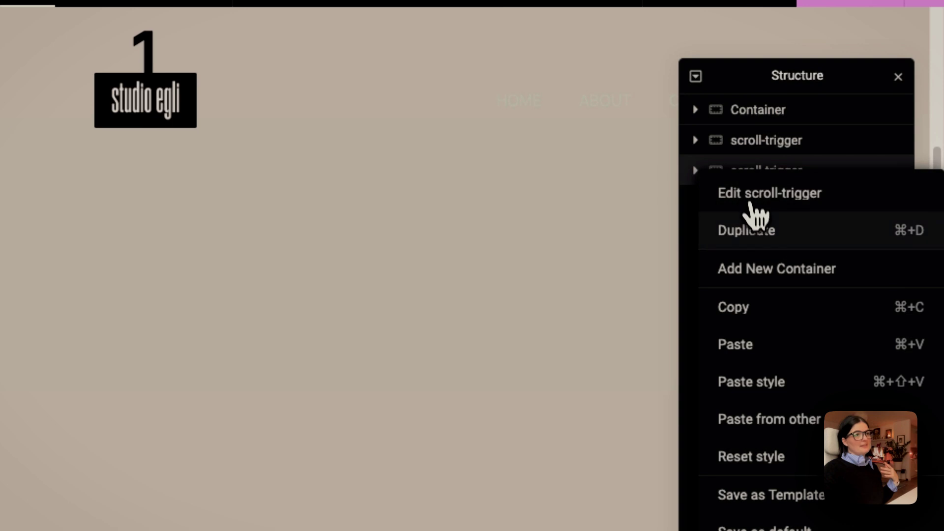
click(752, 302)
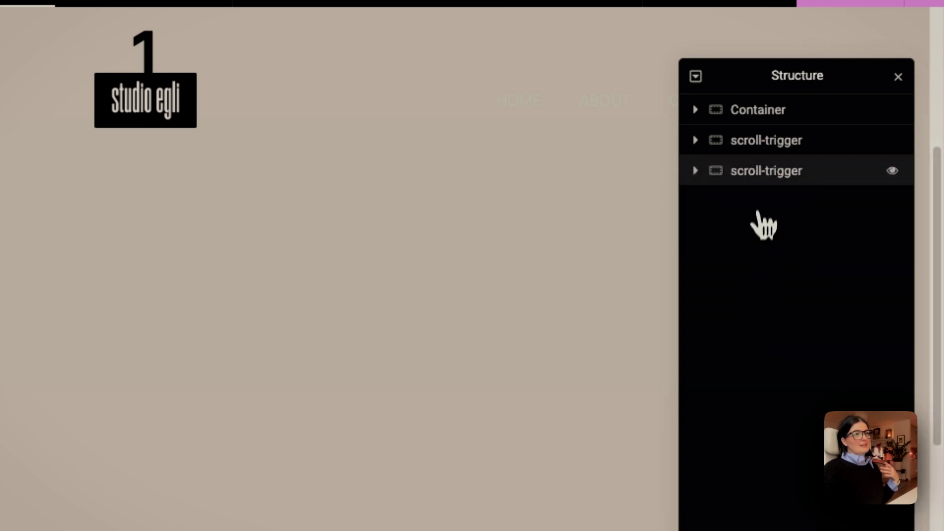
Rename the duplicate to scroll-container and copy it
double_click(767, 173)
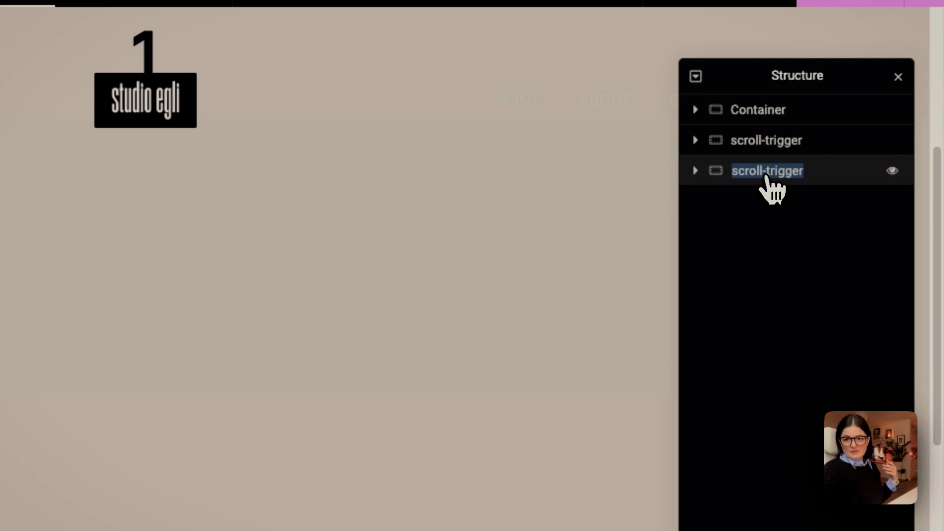
text(s)
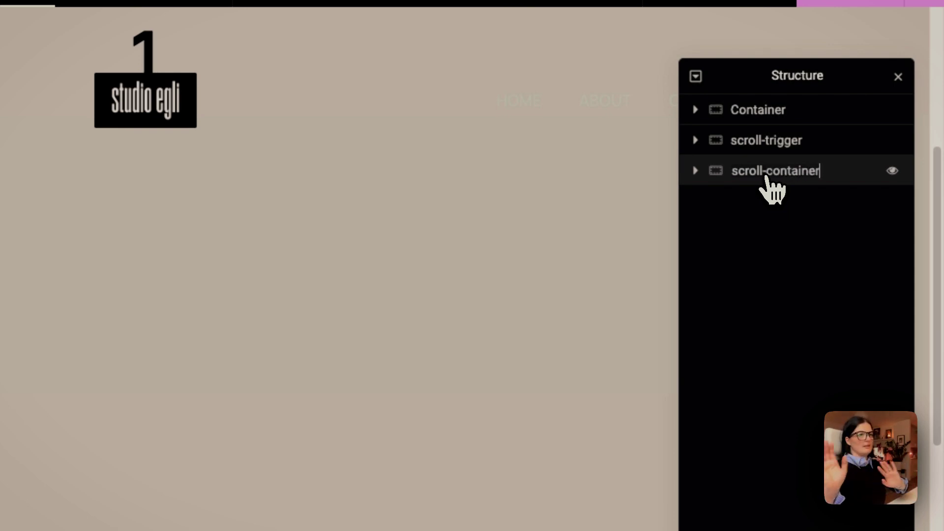
right_click(819, 171)
click(787, 305)
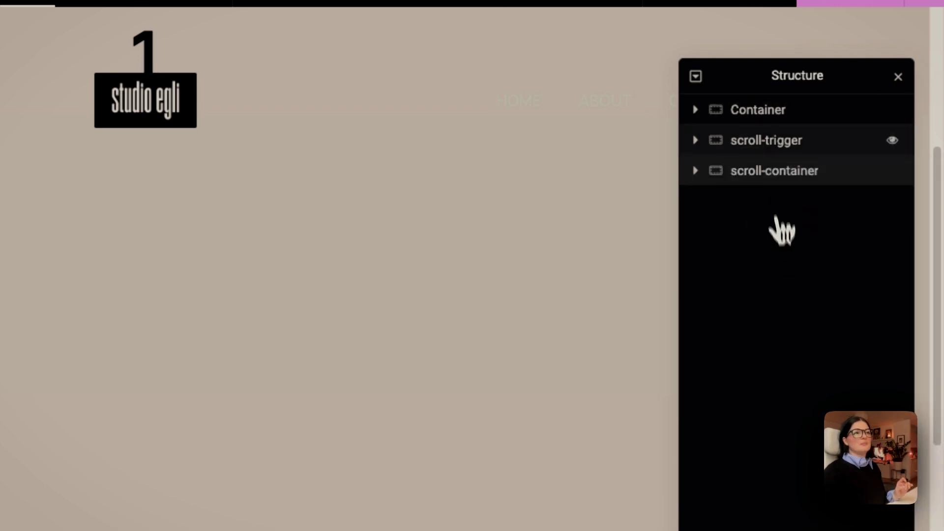
right_click(771, 147)
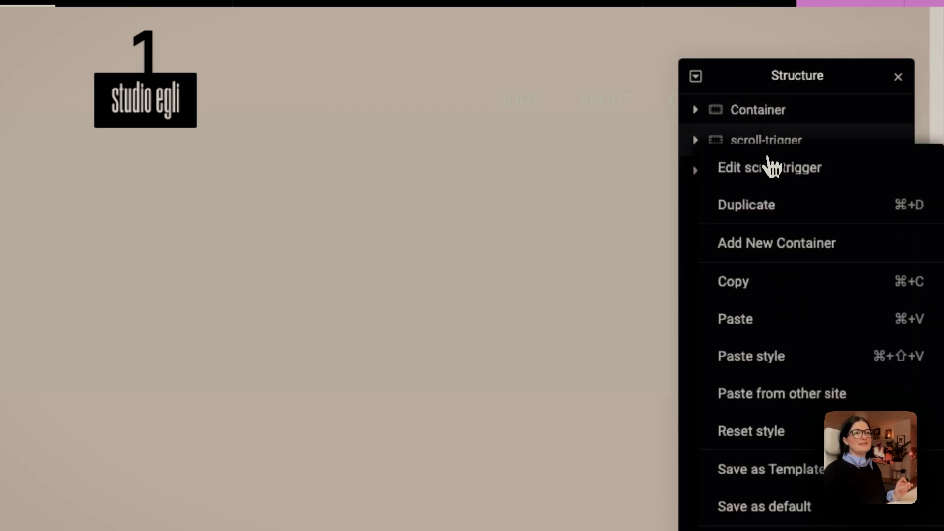
Paste scroll-container inside the scroll-trigger container
click(758, 321)
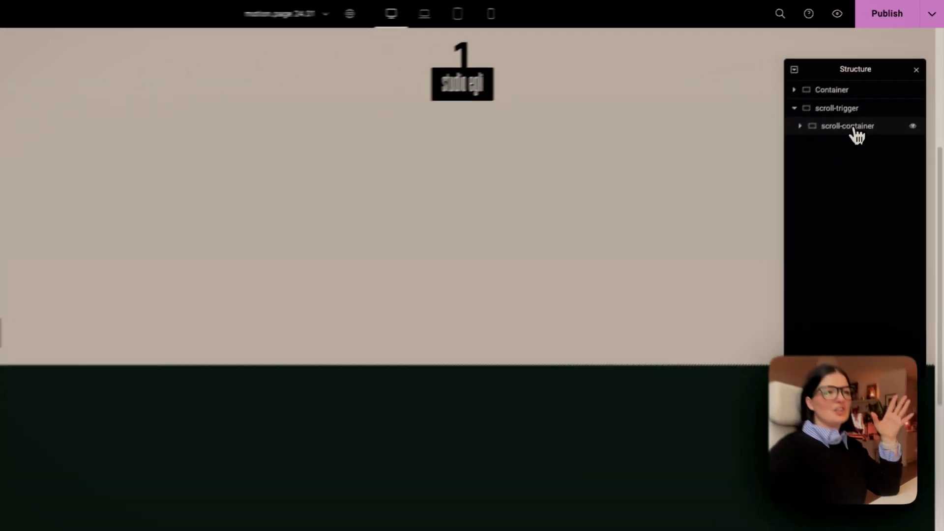
key(ctrl+p)
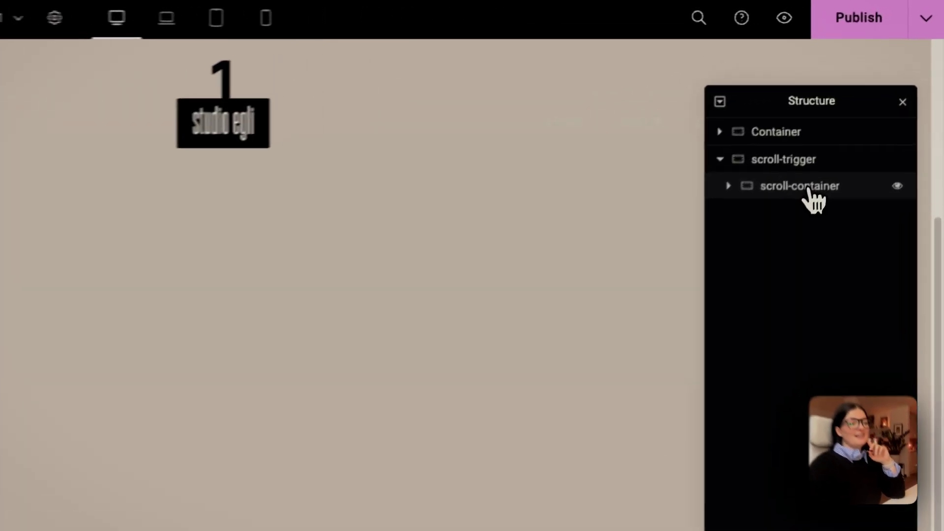
Duplicate scroll-container inside scroll-trigger and rename the copy to section
right_click(870, 108)
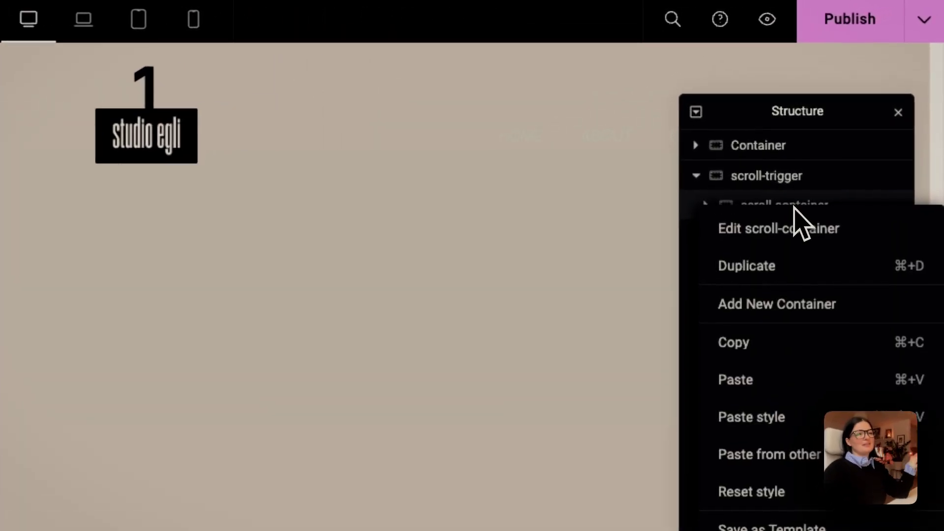
click(794, 266)
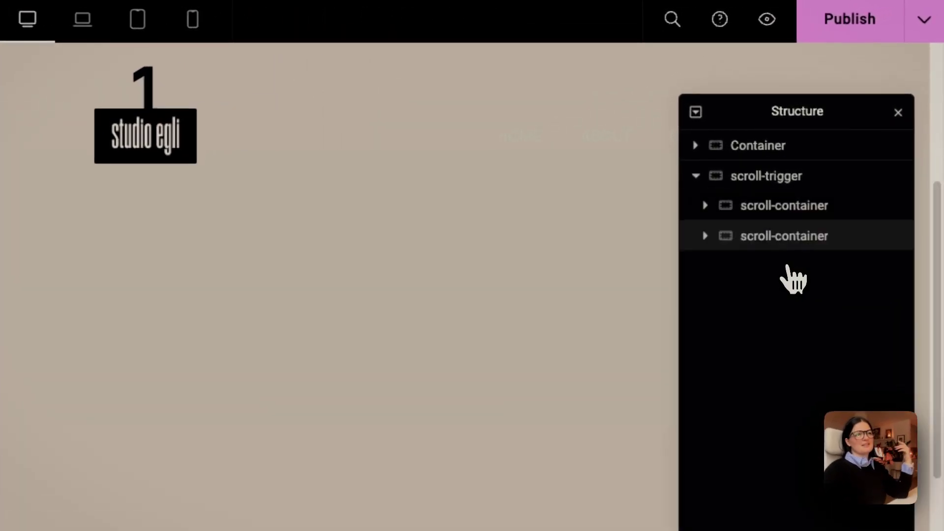
double_click(779, 241)
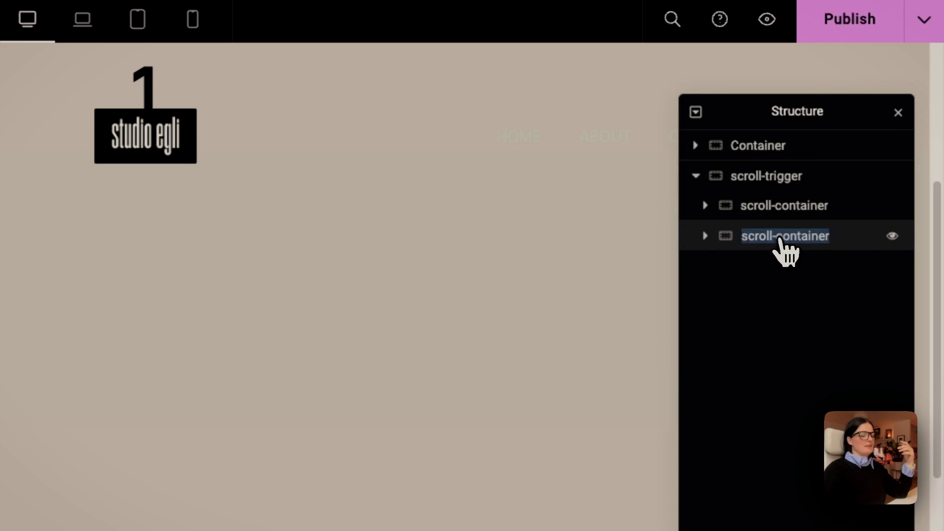
text(section)
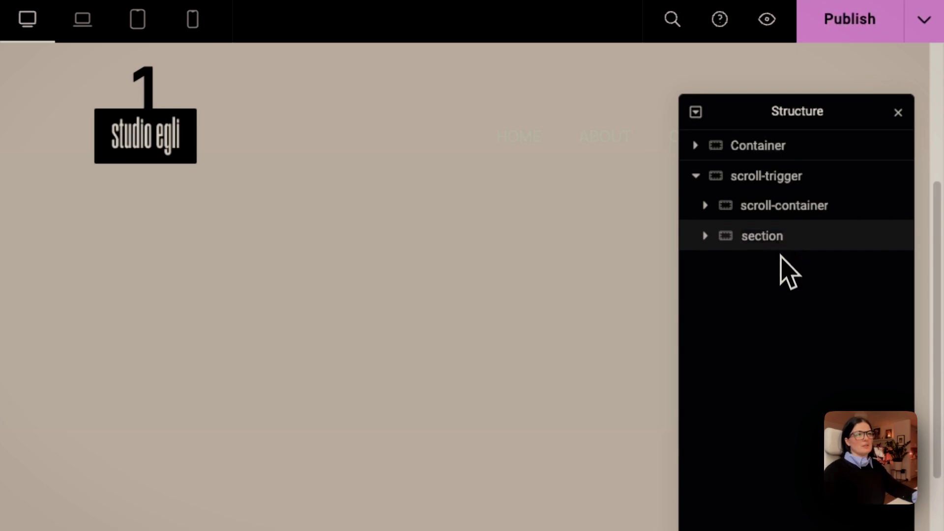
key(Return)
click(706, 237)
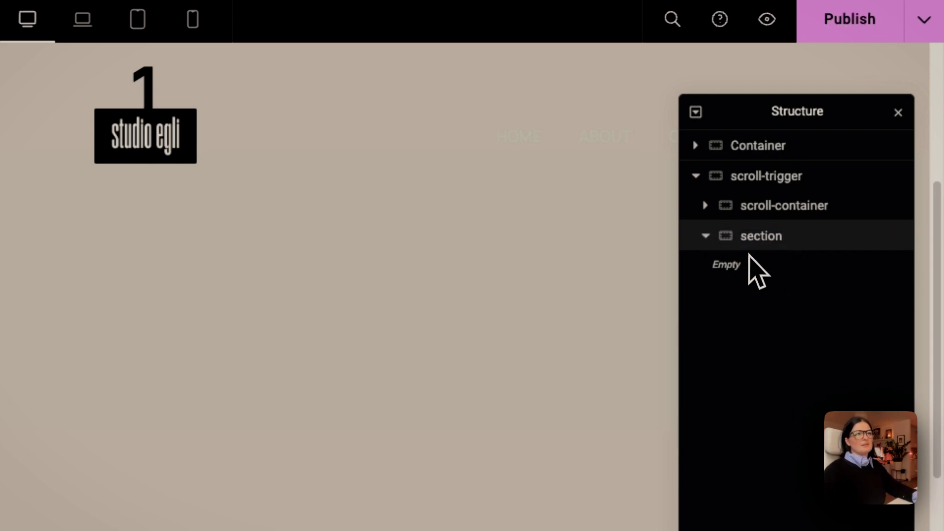
click(712, 238)
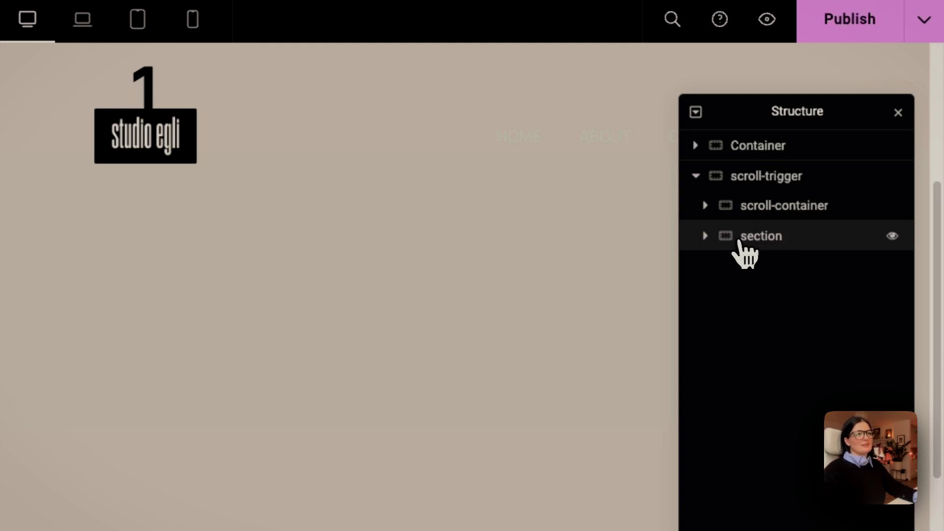
click(707, 237)
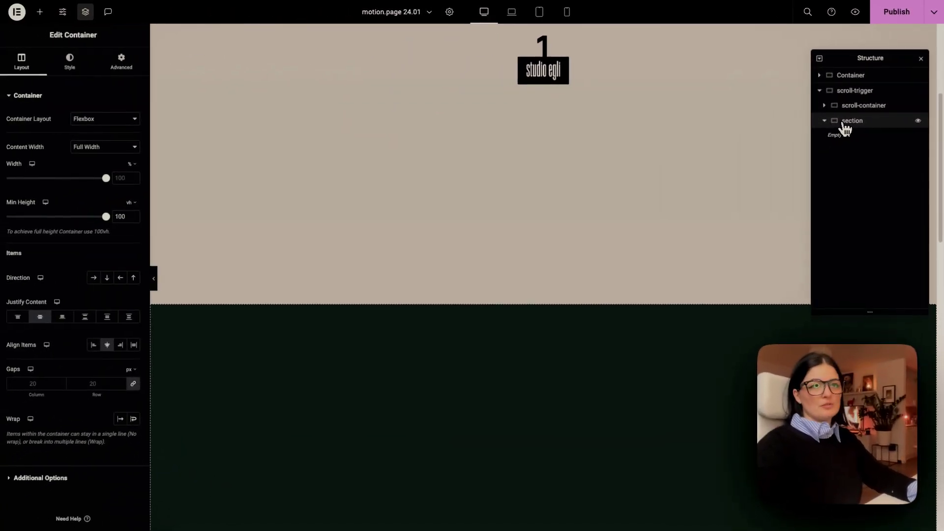
click(826, 121)
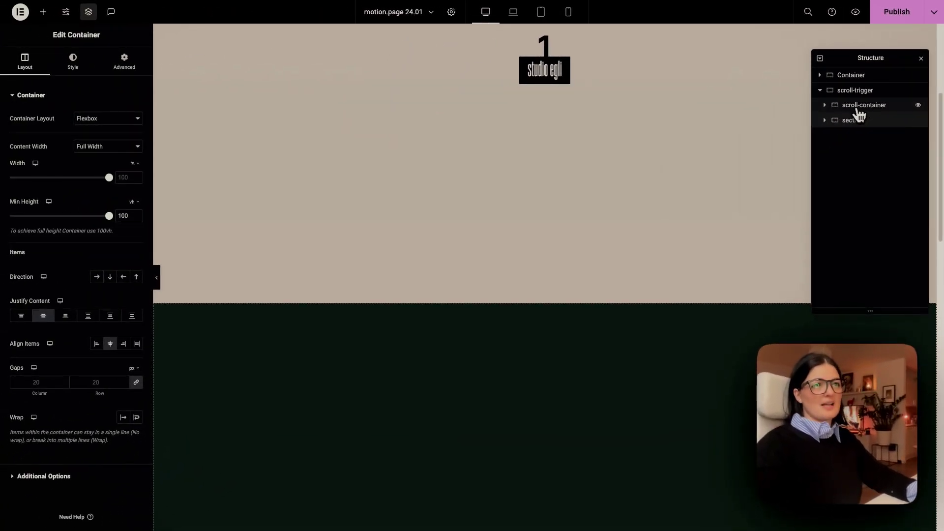
Add a Heading widget into the empty section container
click(831, 123)
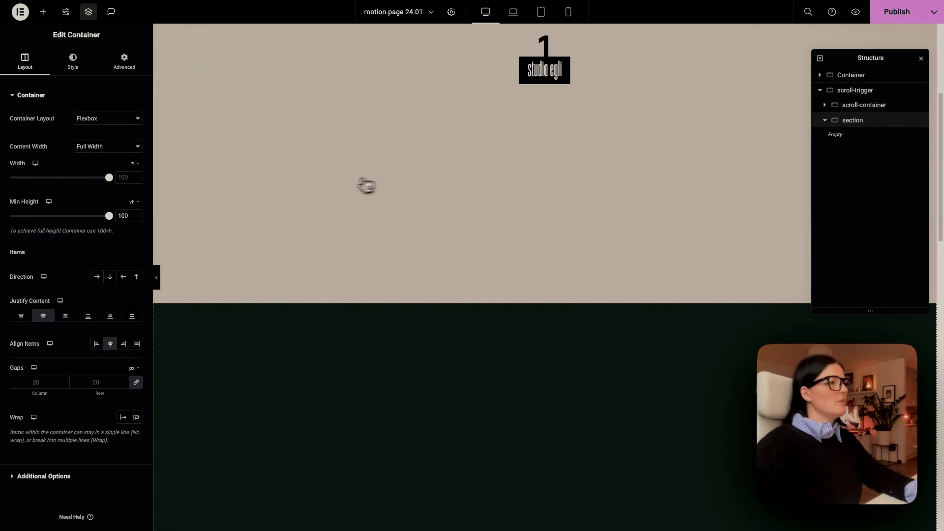
click(43, 11)
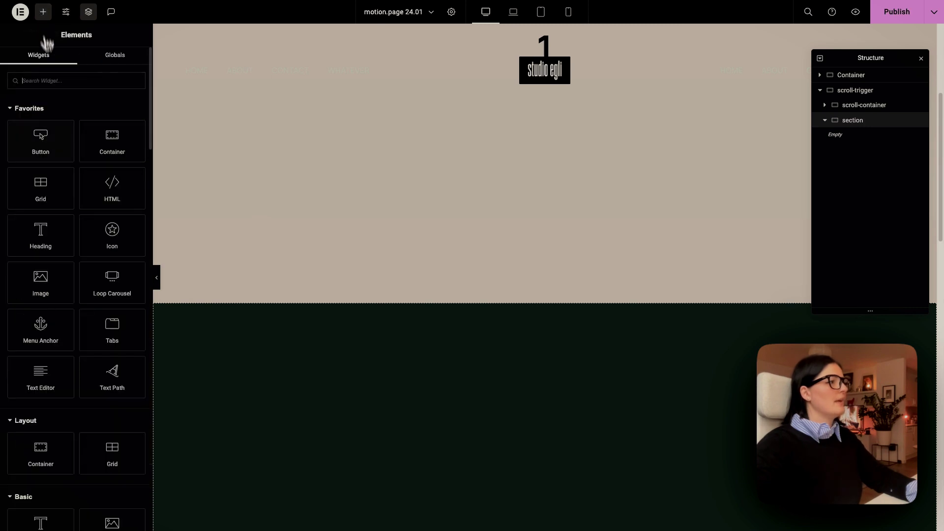
click(52, 225)
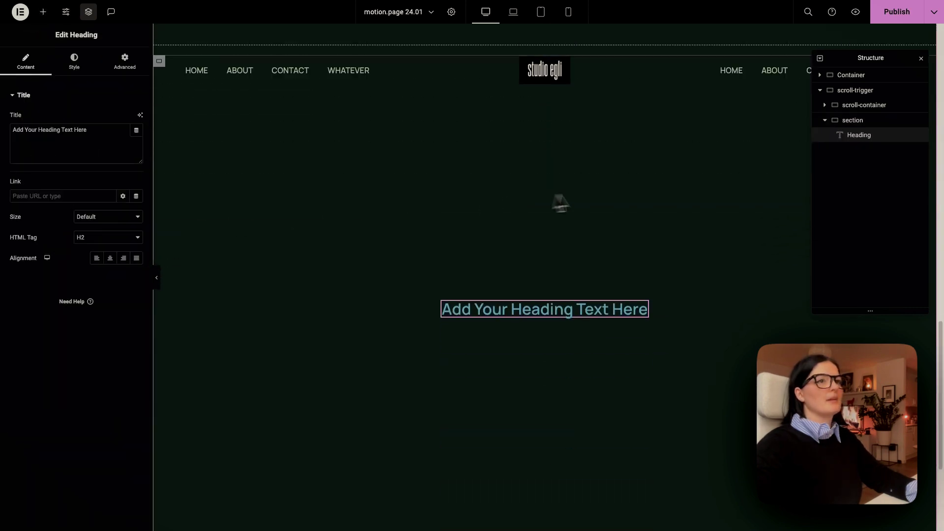
Paste the '1' heading's style onto the new heading and change its text to 2
scroll(674, 248, up, 3)
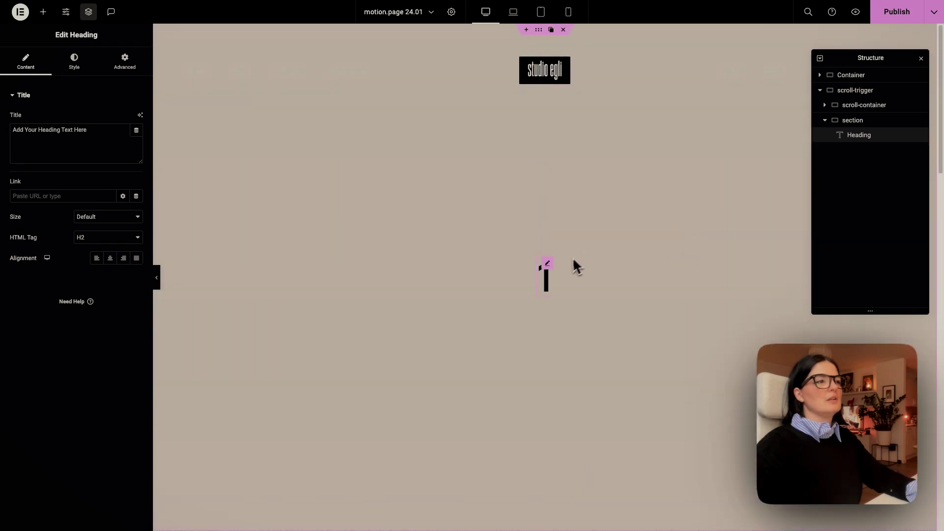
right_click(551, 269)
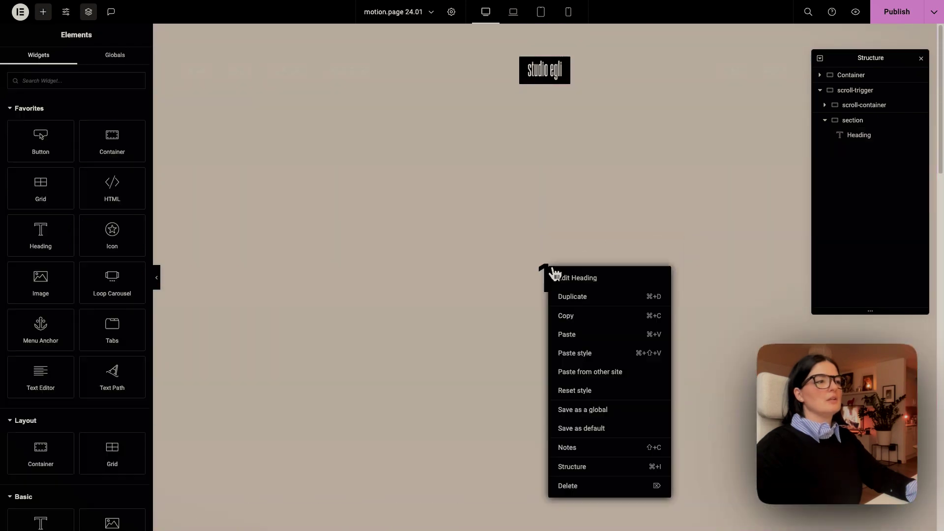
scroll(575, 337, down, 5)
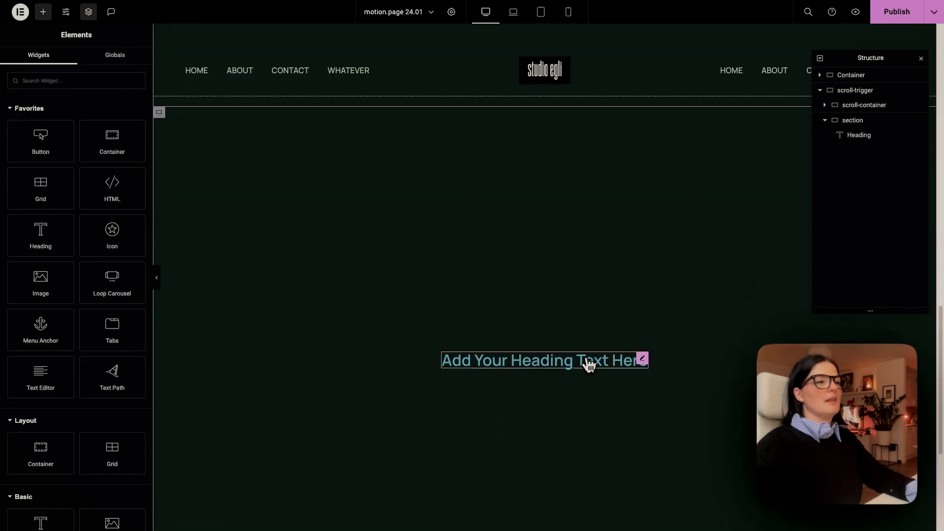
right_click(638, 357)
click(664, 388)
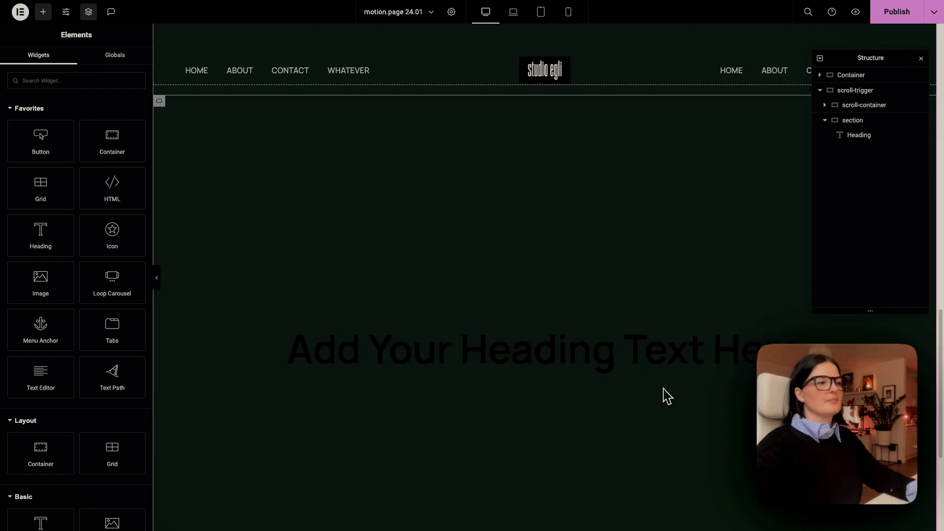
click(660, 379)
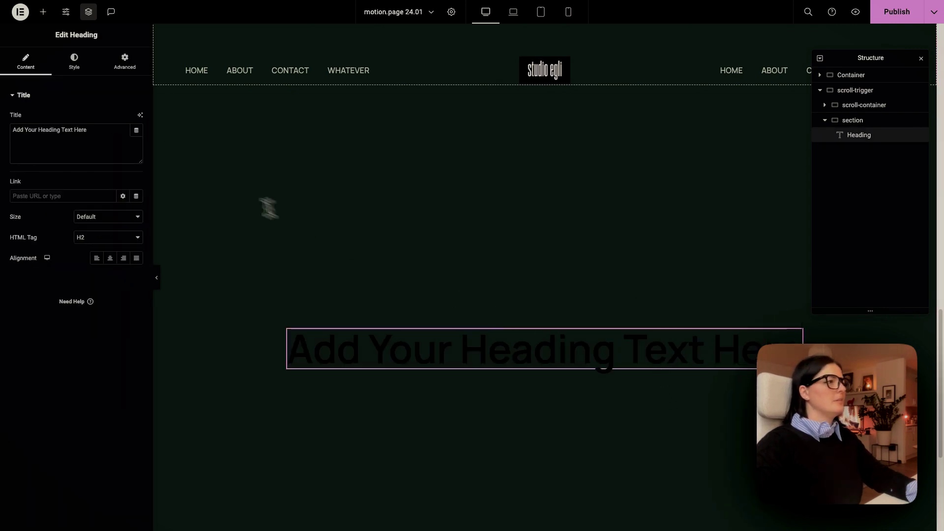
triple_click(127, 139)
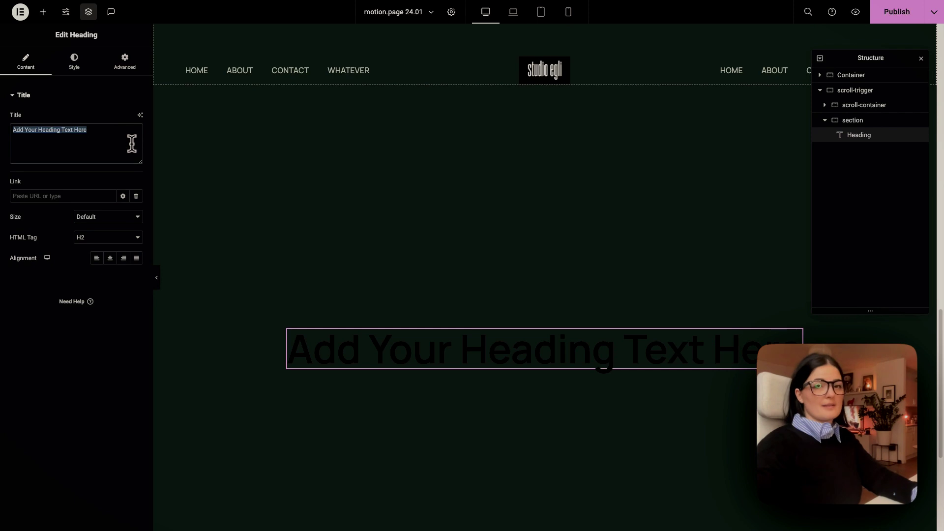
text(2)
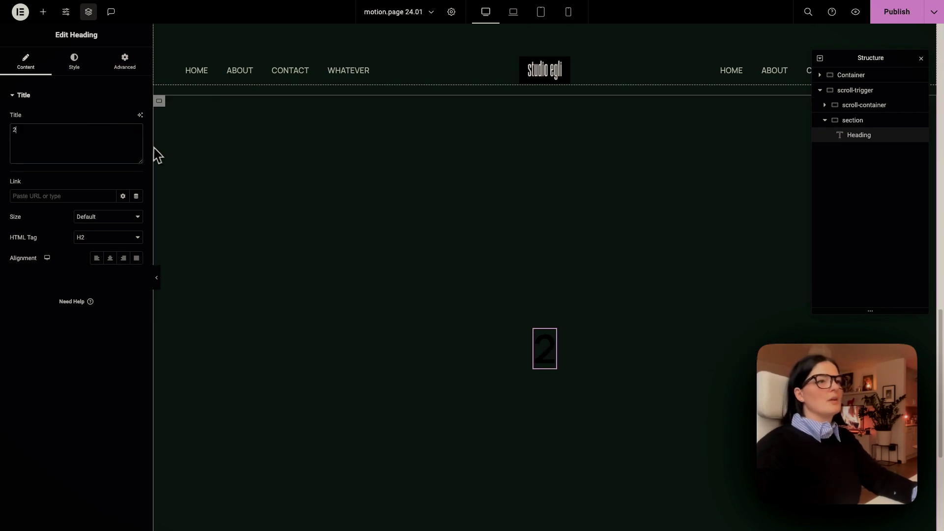
Give the section container the global 'gray nice' (#5D7789) background color
click(834, 123)
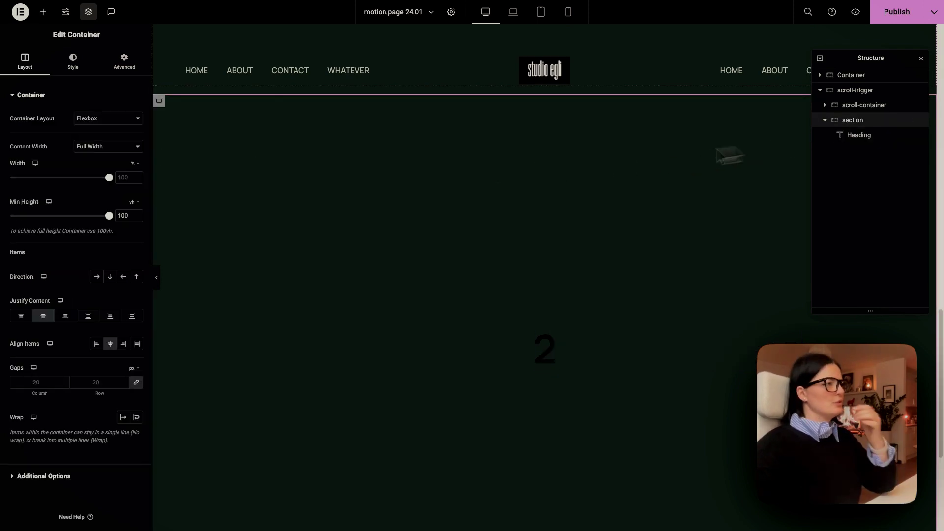
click(91, 69)
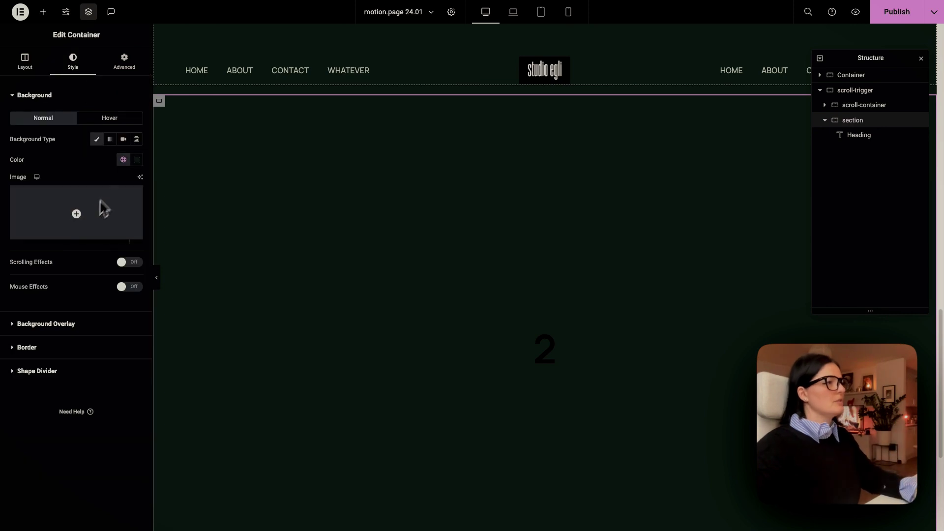
click(124, 159)
scroll(108, 275, down, 3)
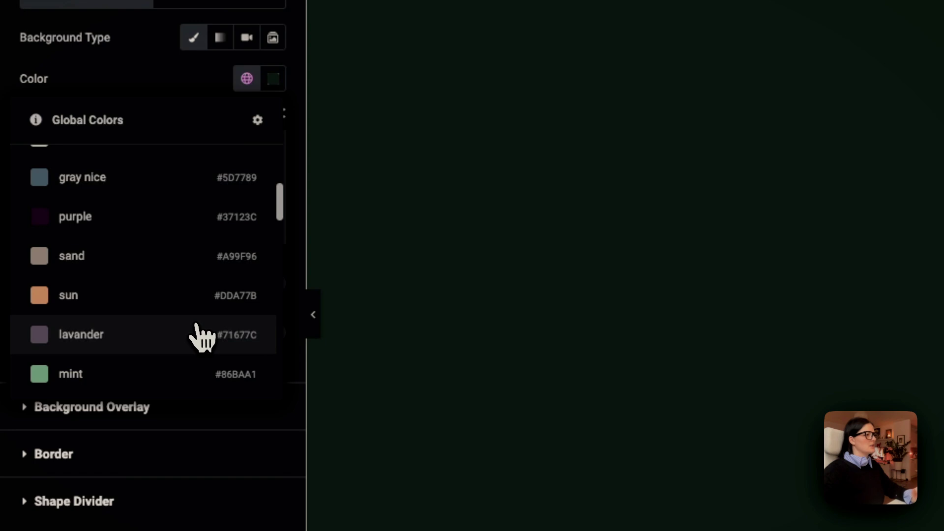
click(161, 190)
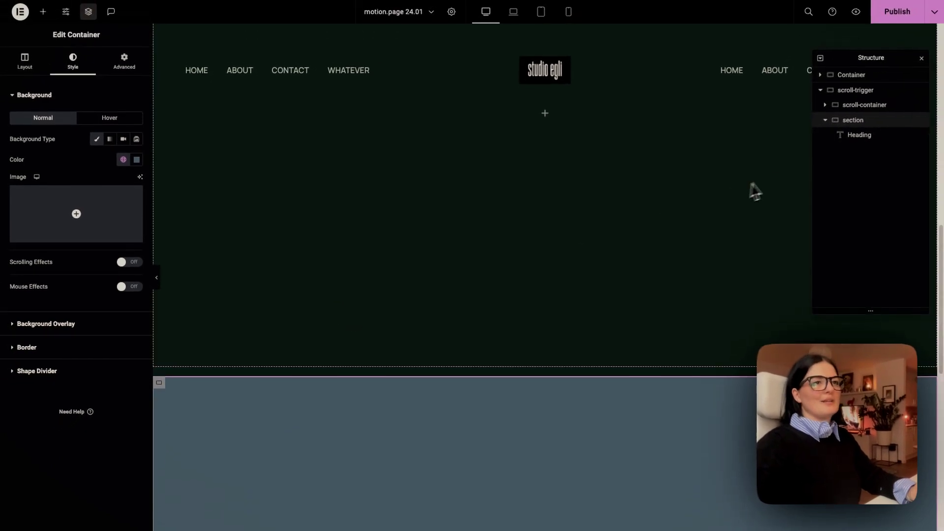
Move the gray numbered section into the scroll-container by copy-pasting it and deleting the original
right_click(843, 123)
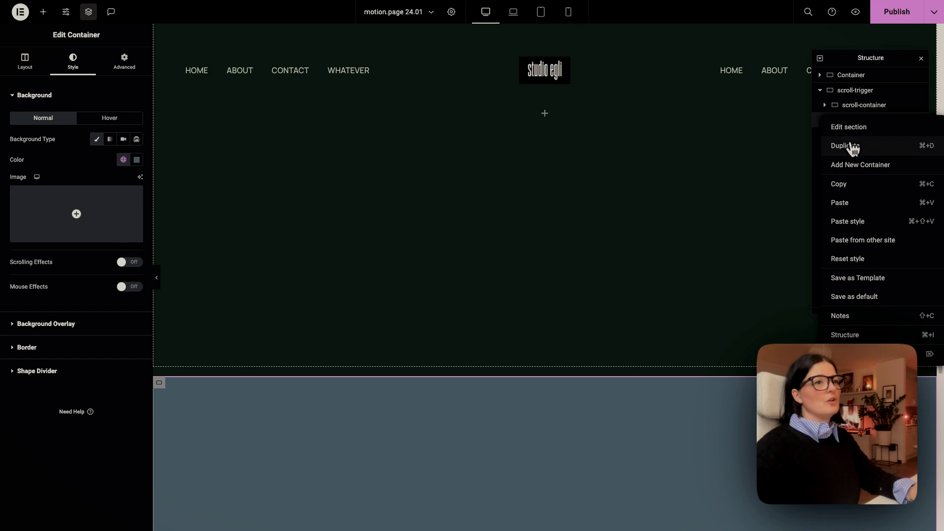
click(844, 179)
right_click(850, 108)
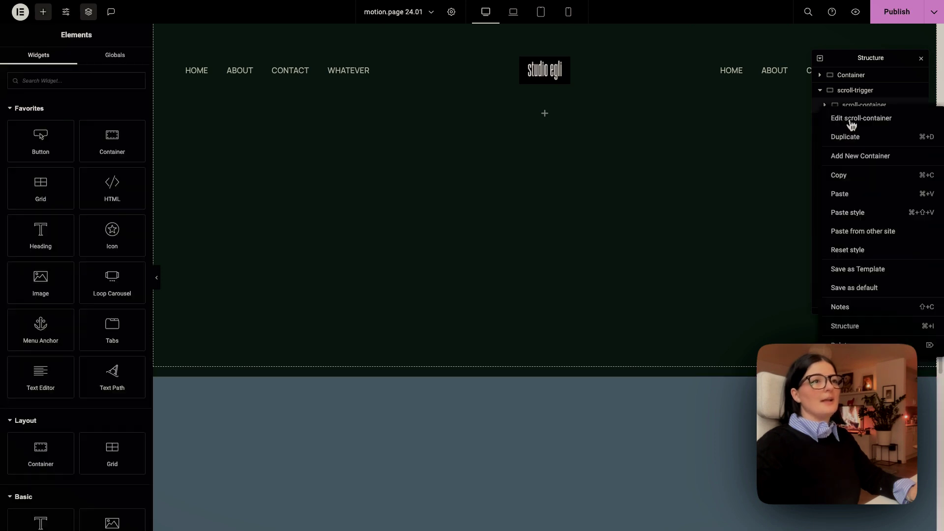
click(850, 195)
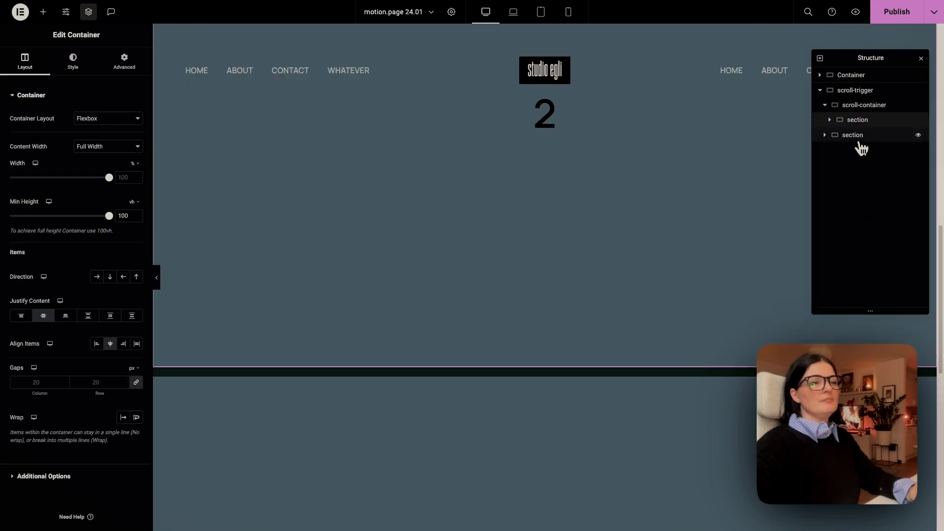
right_click(860, 140)
click(857, 280)
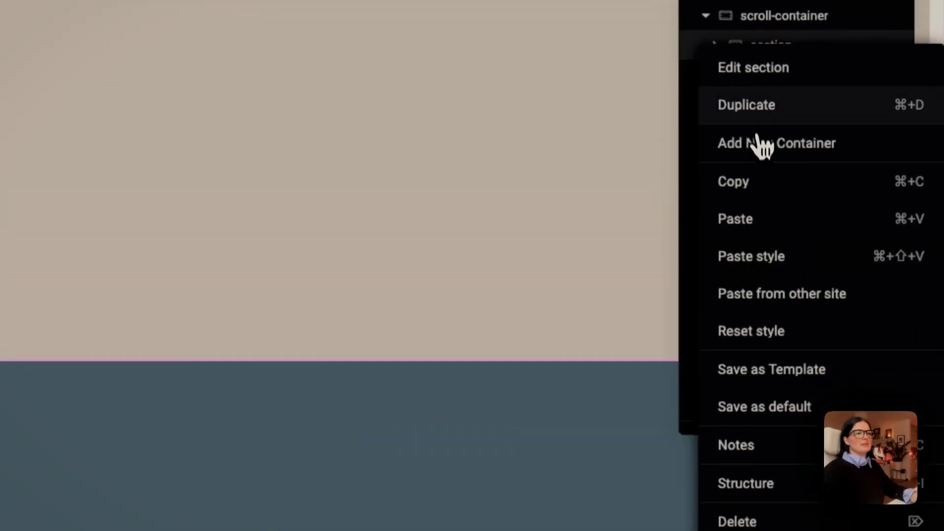
Duplicate the section twice so the scroll-container holds three copies
click(757, 148)
right_click(762, 108)
click(769, 143)
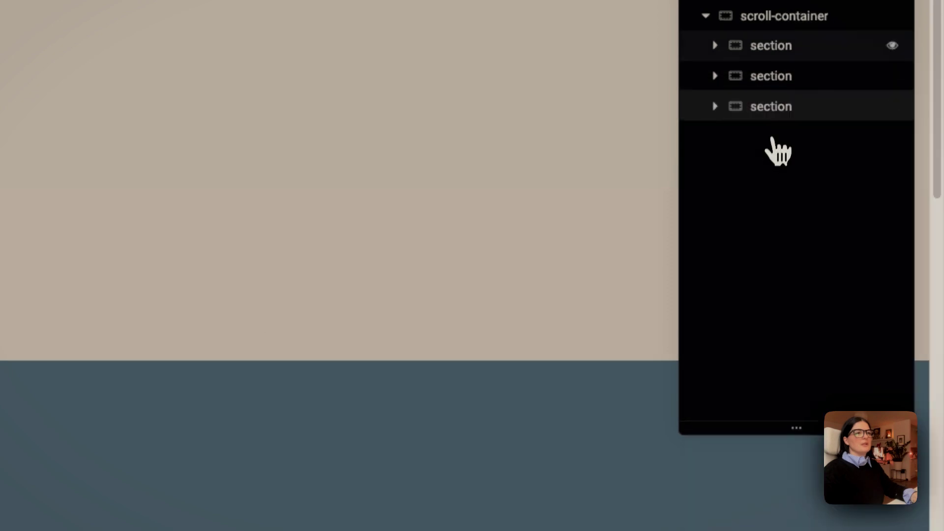
Give the second section the global 'yell' yellow background colour
click(771, 80)
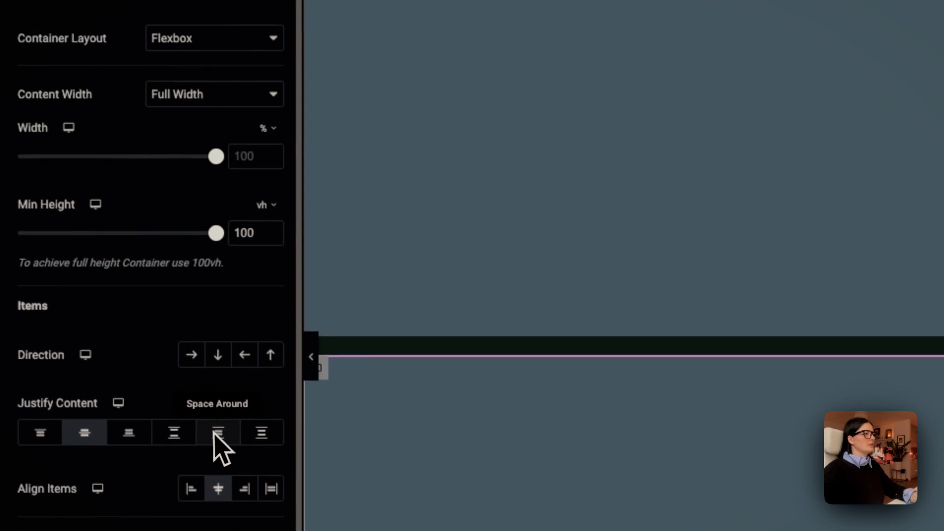
click(146, 51)
click(247, 269)
scroll(236, 347, down, 5)
scroll(85, 286, down, 2)
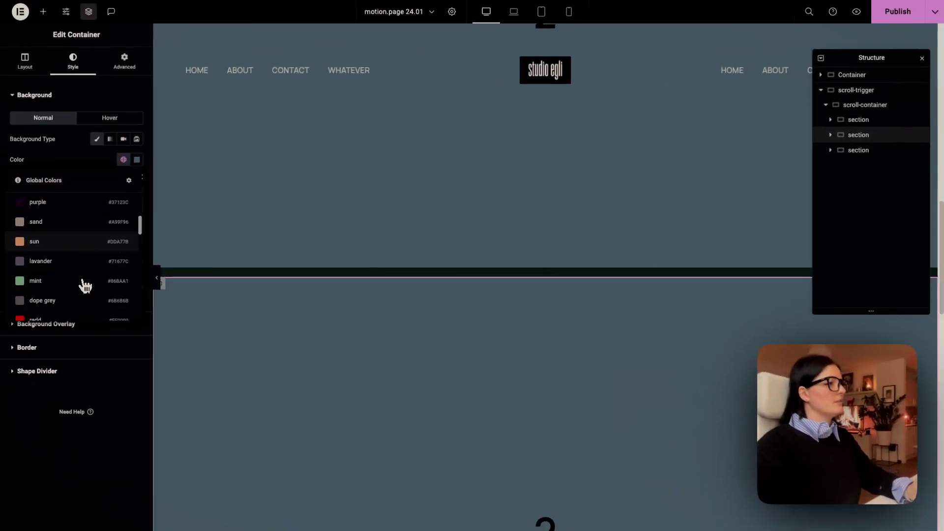
scroll(85, 285, down, 5)
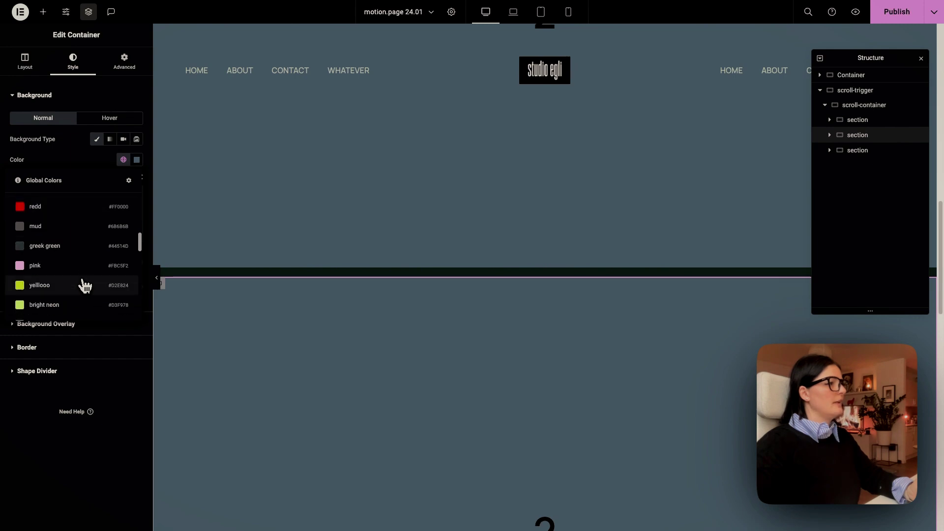
scroll(85, 285, down, 3)
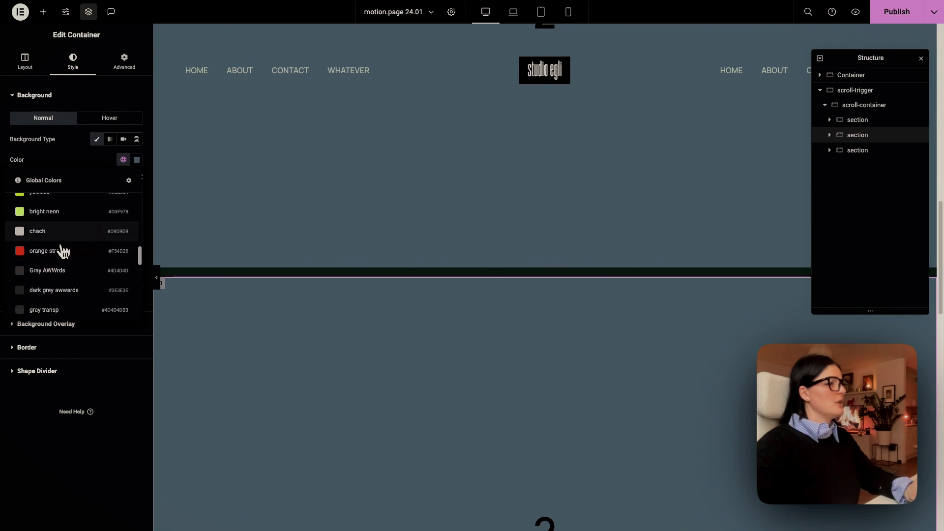
scroll(74, 273, down, 3)
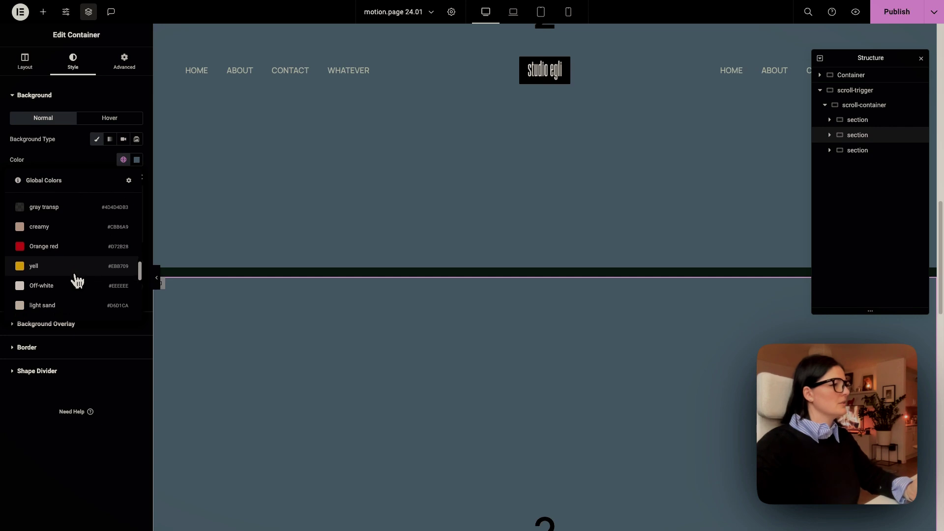
click(74, 274)
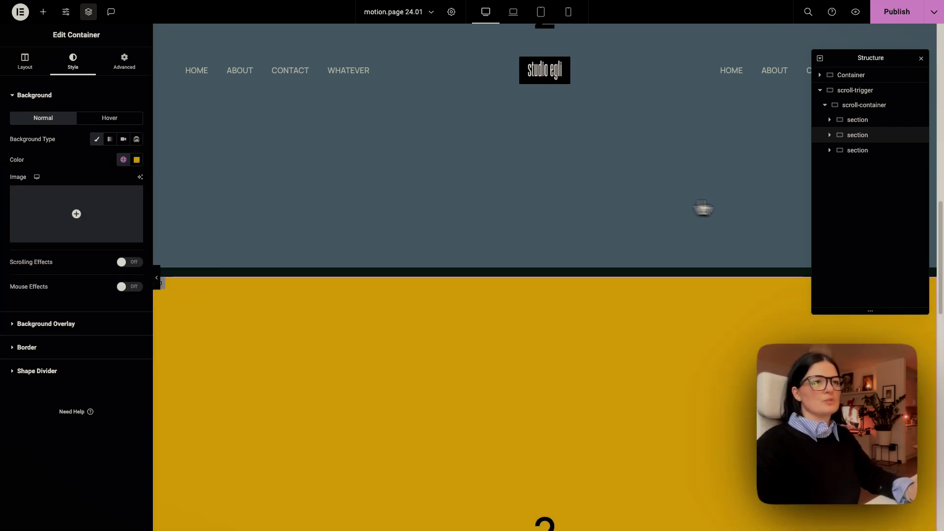
Set the third section's background colour to hex EA550C
click(846, 152)
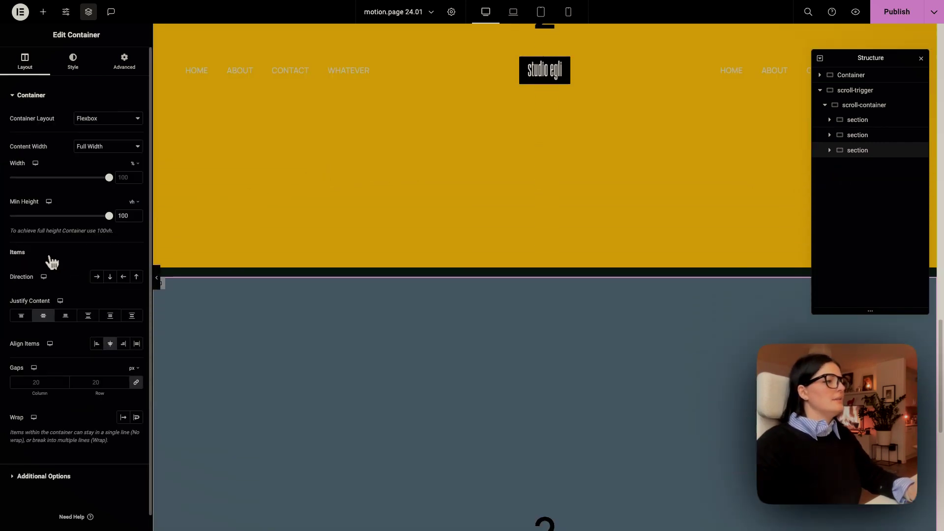
click(73, 61)
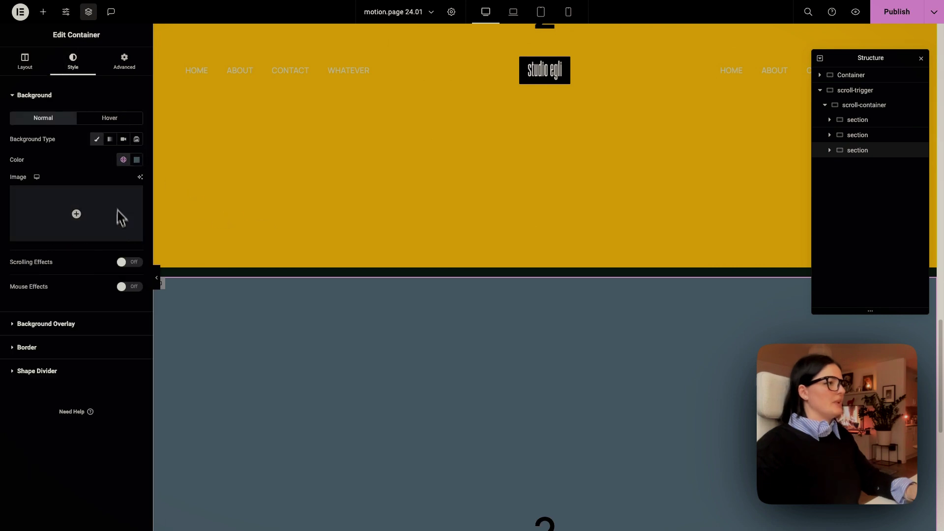
click(136, 161)
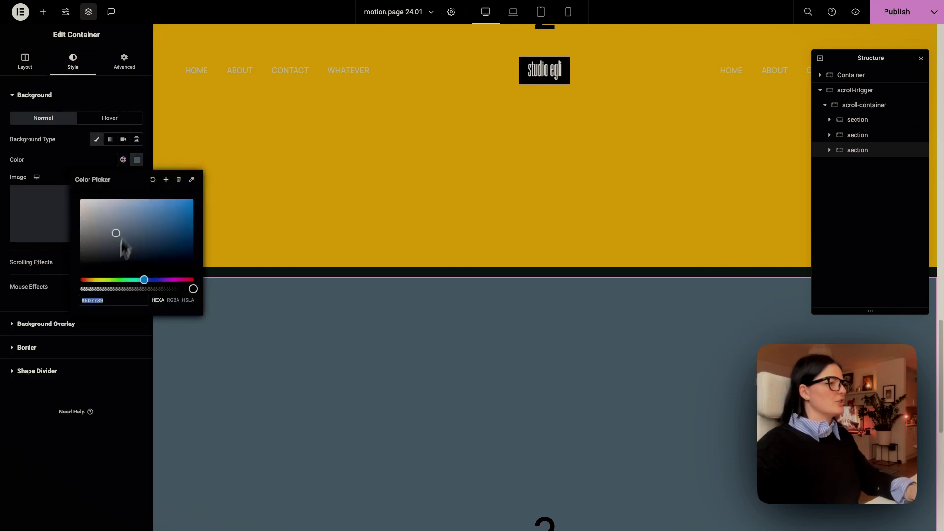
double_click(106, 301)
key(super+v)
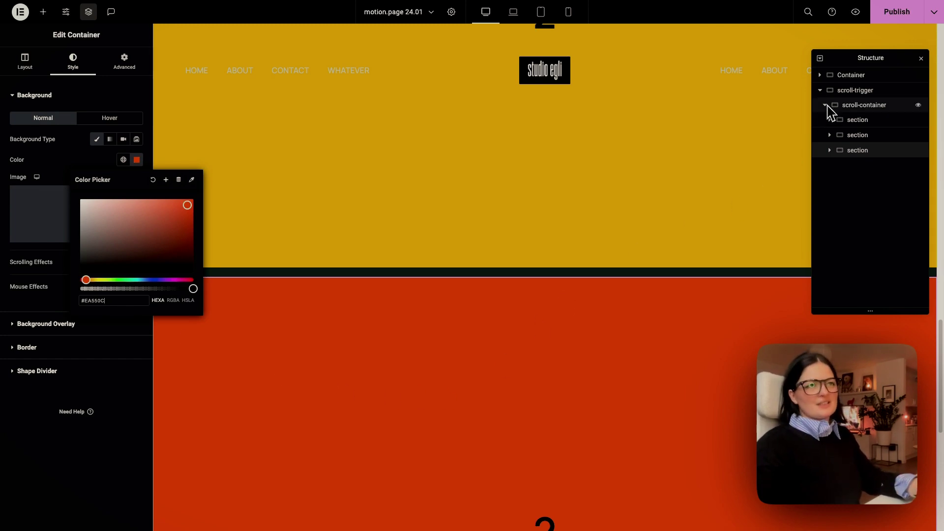
scroll(653, 243, up, 8)
Change the yellow section's heading number to 3 and the red-orange section's to 4
scroll(632, 259, down, 8)
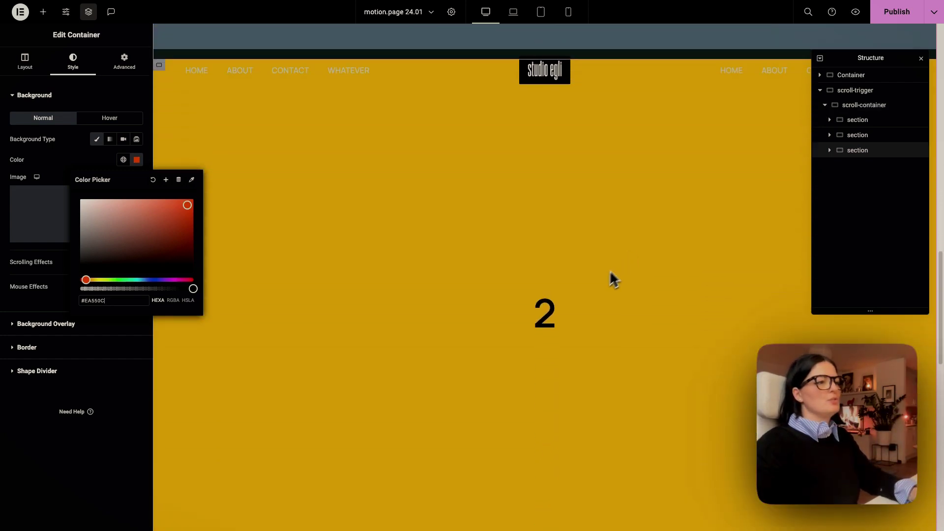
click(548, 302)
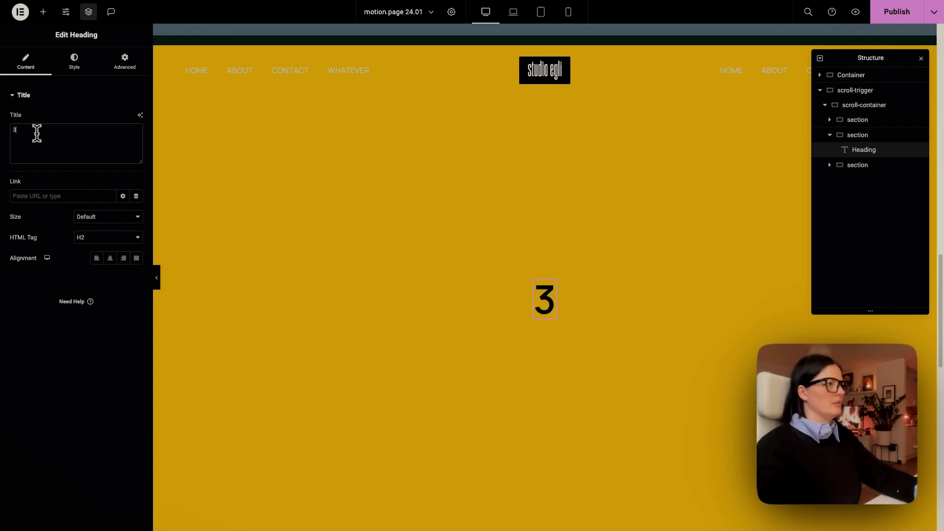
scroll(418, 314, down, 8)
click(543, 300)
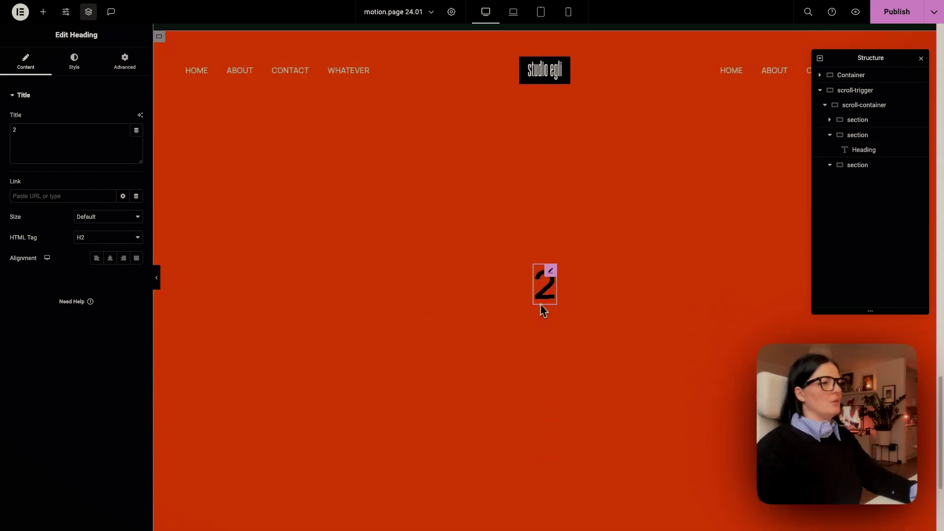
key(BackSpace)
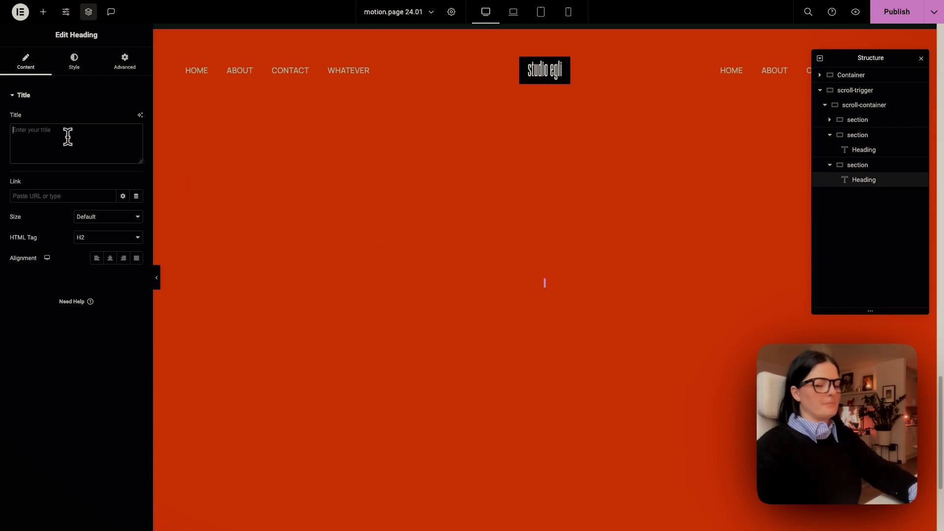
text(4)
click(819, 90)
Duplicate the top container and move the copy below scroll-trigger
right_click(836, 91)
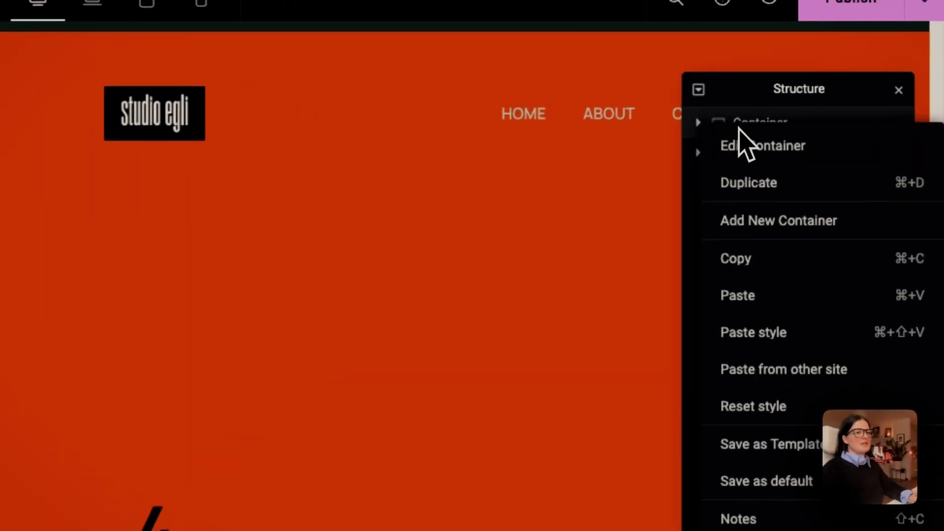
click(766, 183)
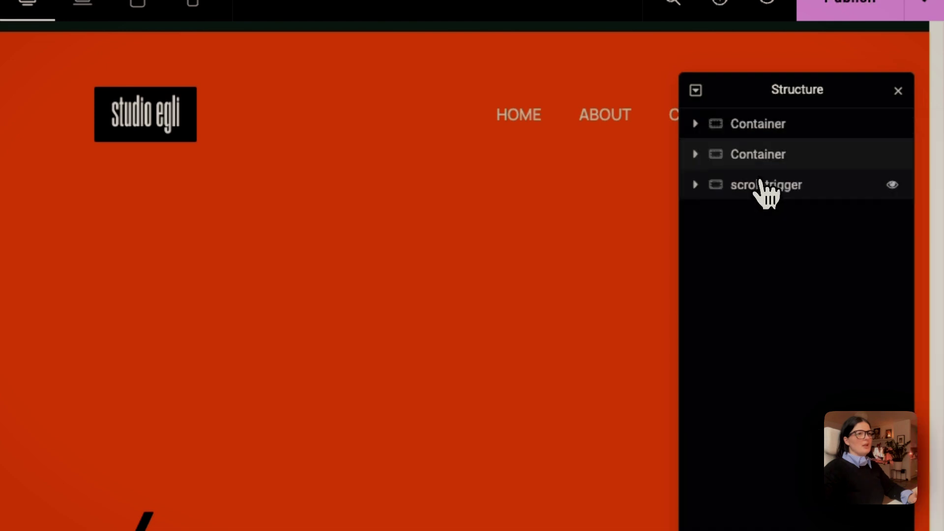
drag(763, 168, 759, 190)
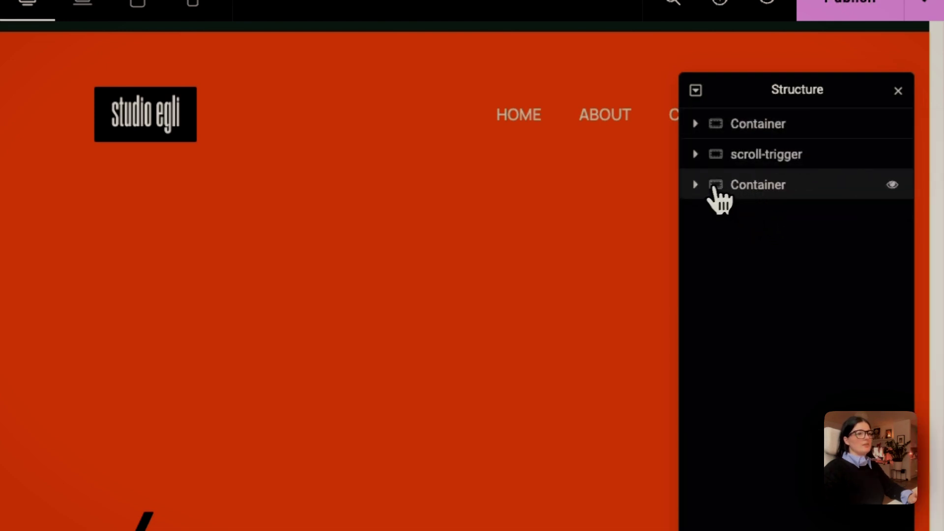
Change the copied container's heading from 1 to 5 and save the page with Ctrl+S
click(695, 184)
click(744, 215)
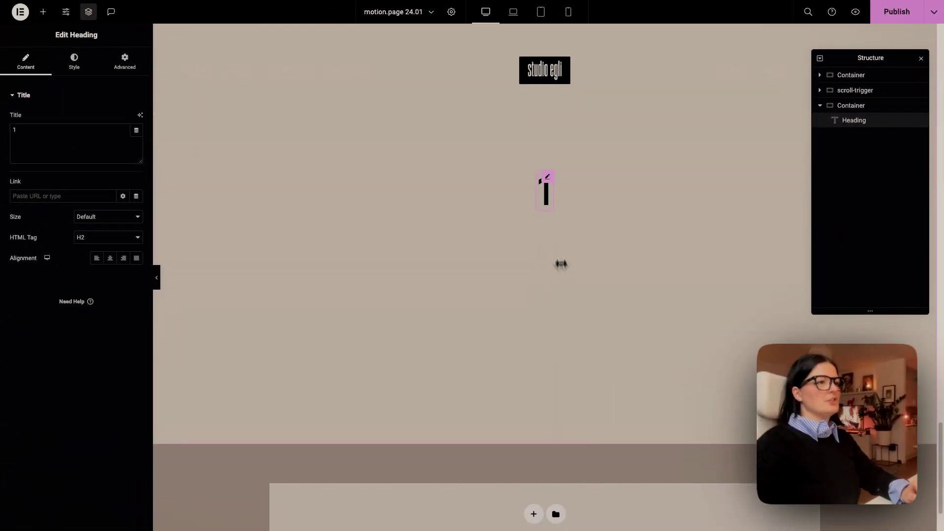
click(546, 201)
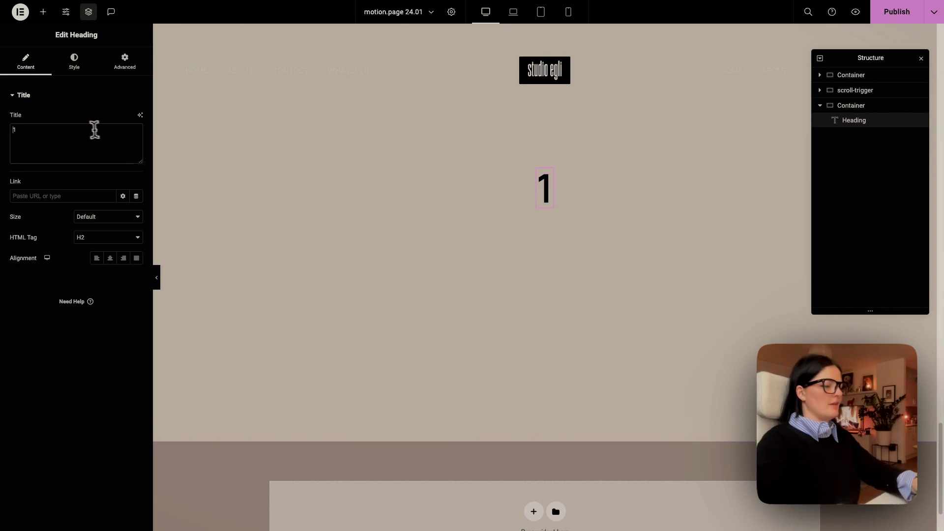
key(BackSpace)
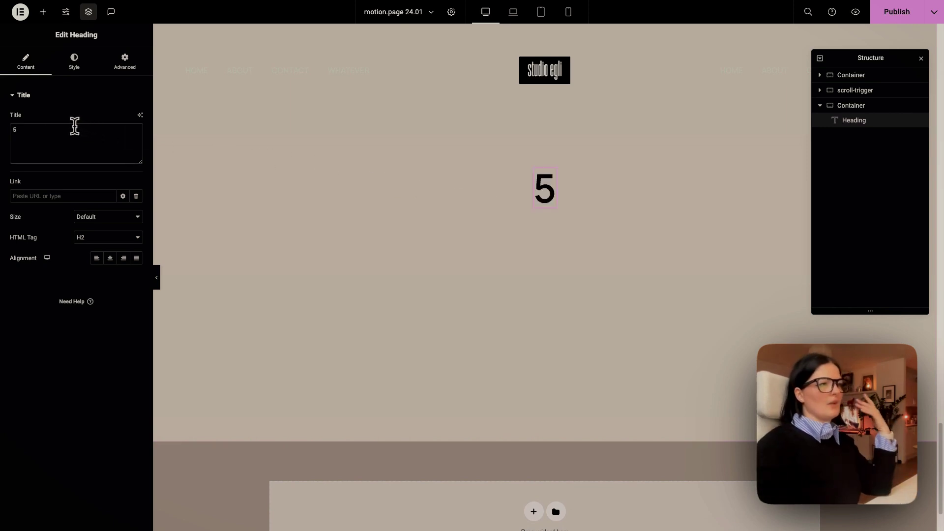
scroll(551, 277, up, 10)
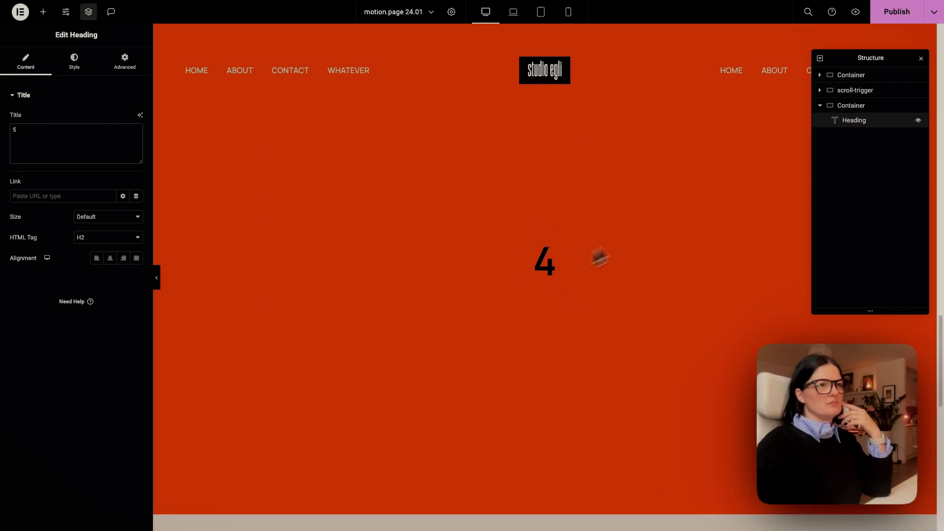
click(820, 106)
click(820, 90)
key(ctrl+s)
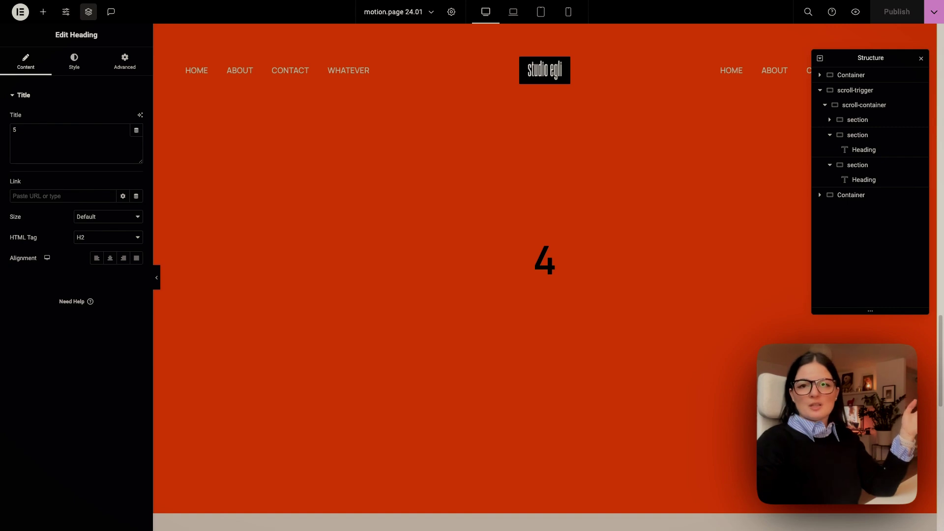
Select the scroll-container and scroll the canvas to view sections 2, 3 and 4
click(523, 263)
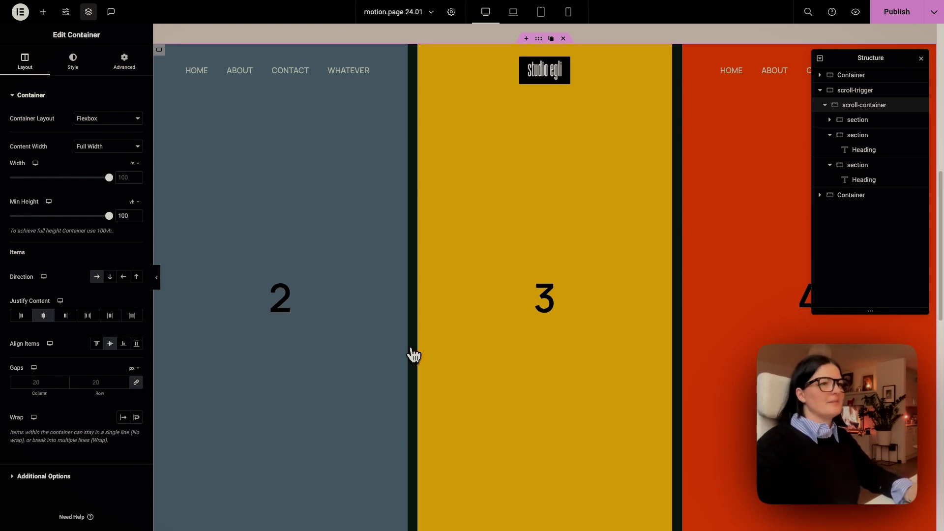
scroll(413, 355, down, 2)
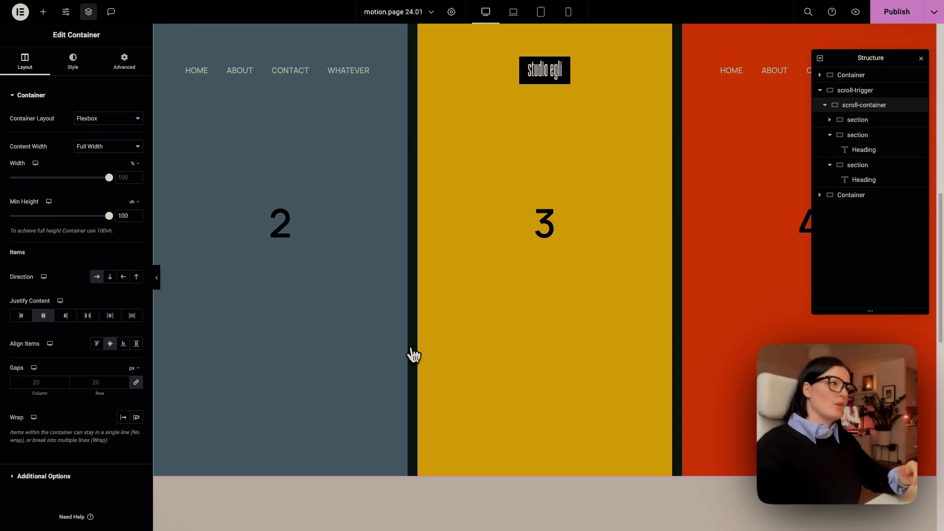
scroll(373, 275, up, 2)
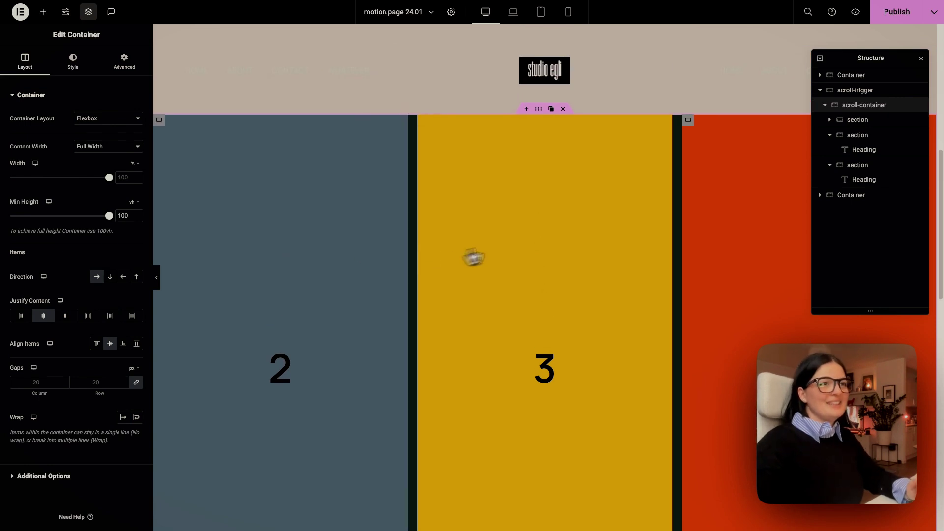
Set the first section's Flex Shrink to 0 under Advanced > Size > Custom
click(830, 136)
click(832, 150)
click(794, 230)
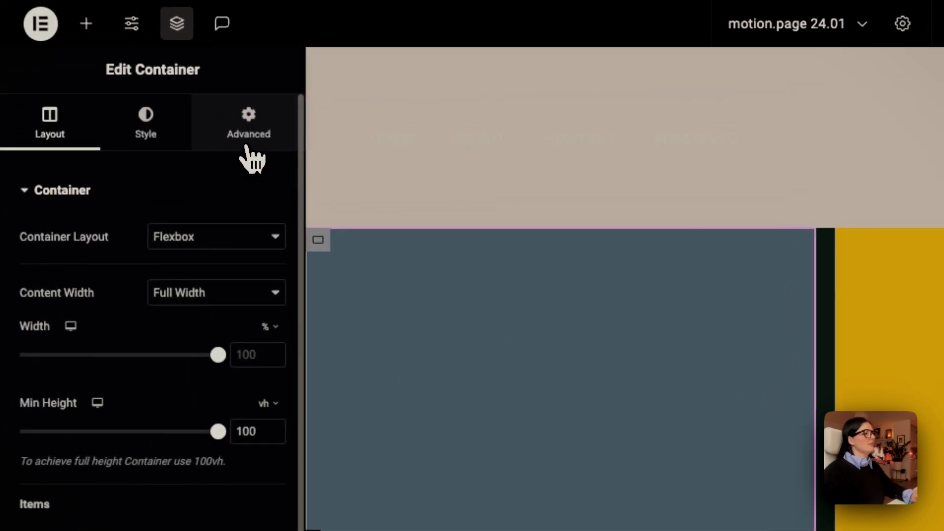
click(249, 153)
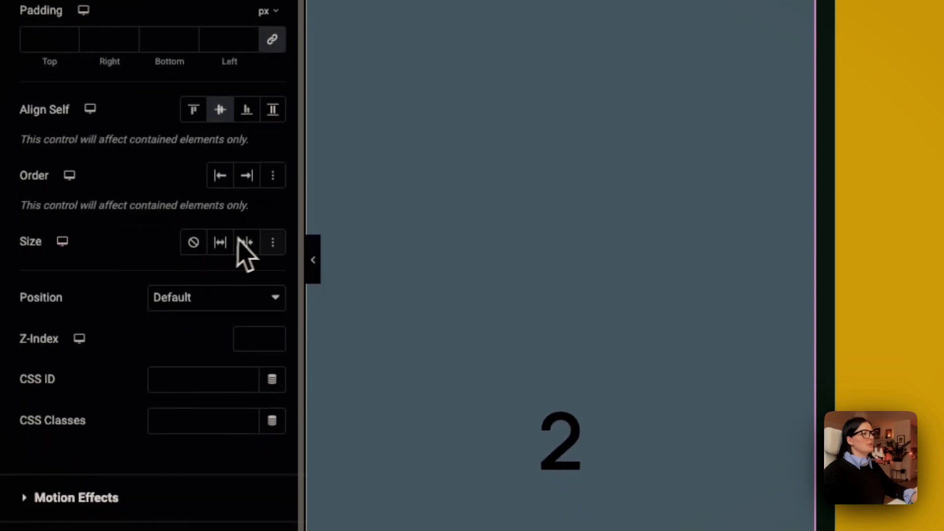
click(272, 246)
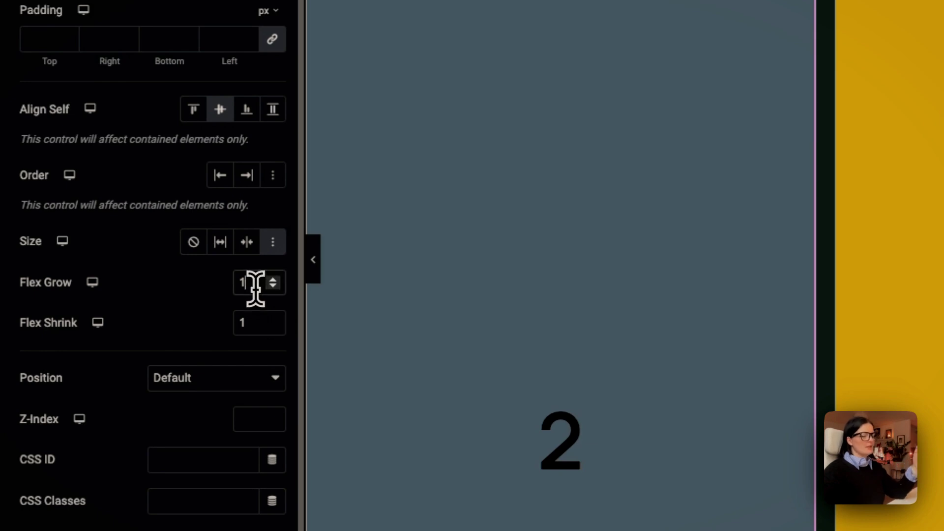
click(248, 323)
key(BackSpace)
text(0)
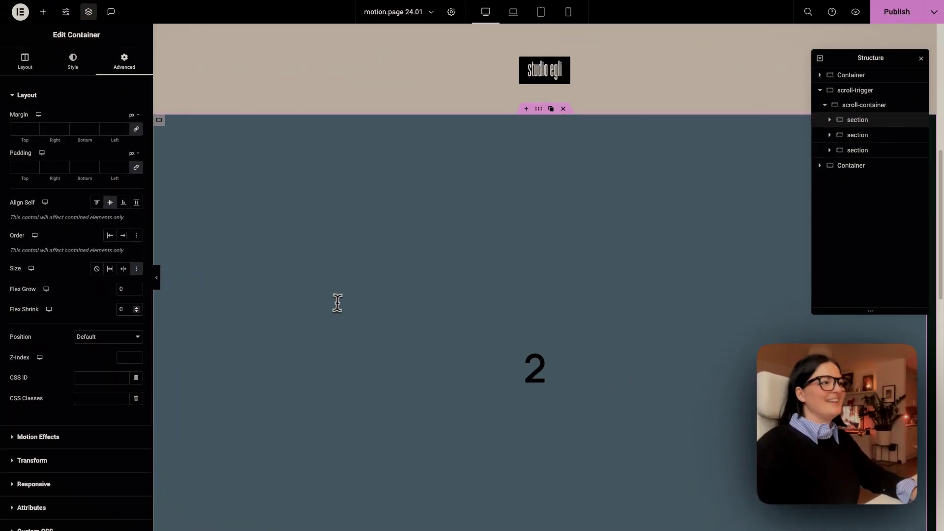
scroll(411, 323, down, 5)
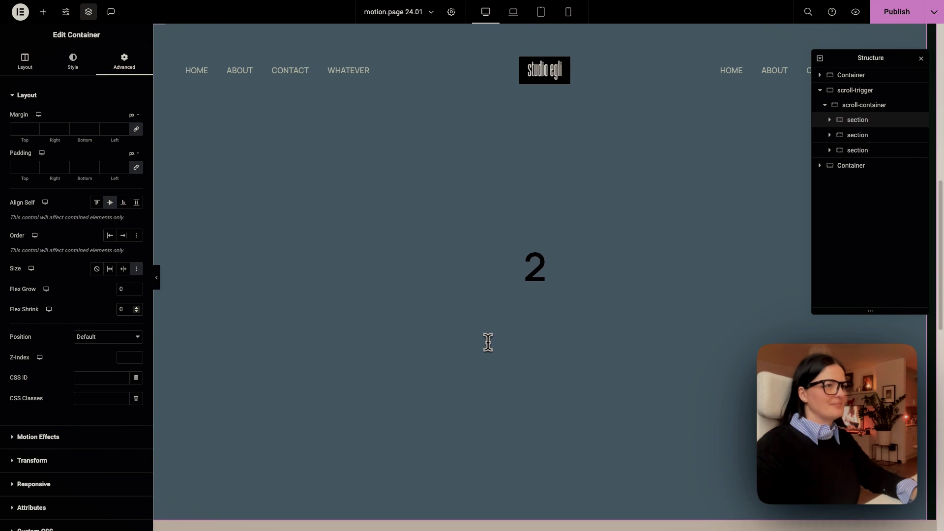
scroll(486, 341, up, 2)
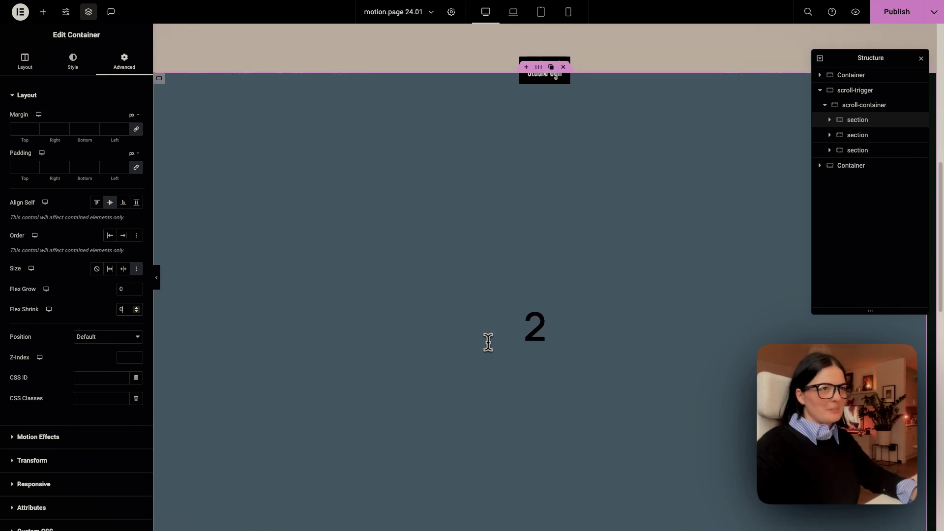
Set Flex Shrink to 0 on the second and third sections as well
click(863, 139)
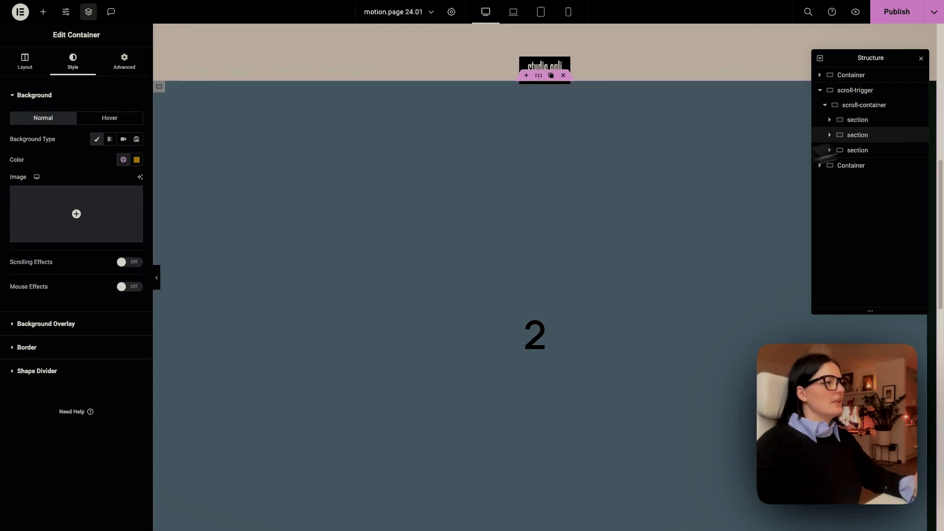
click(131, 67)
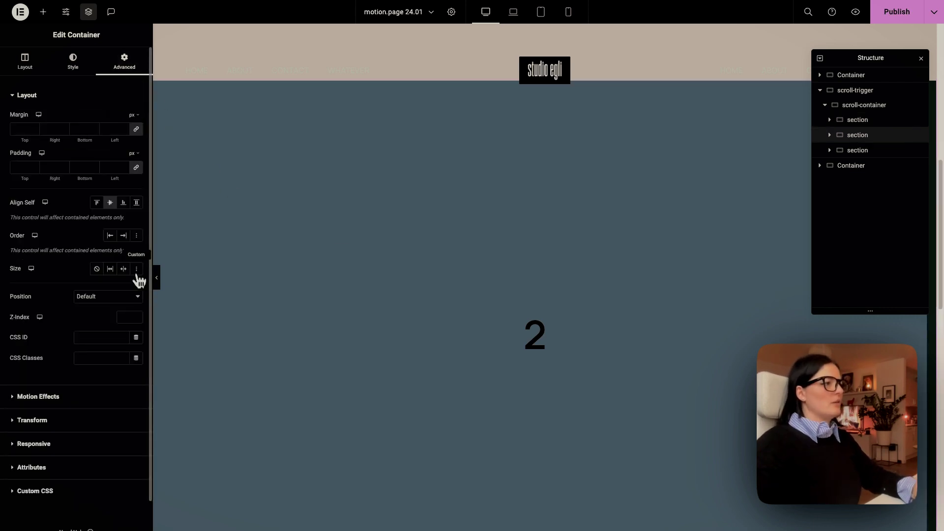
click(139, 270)
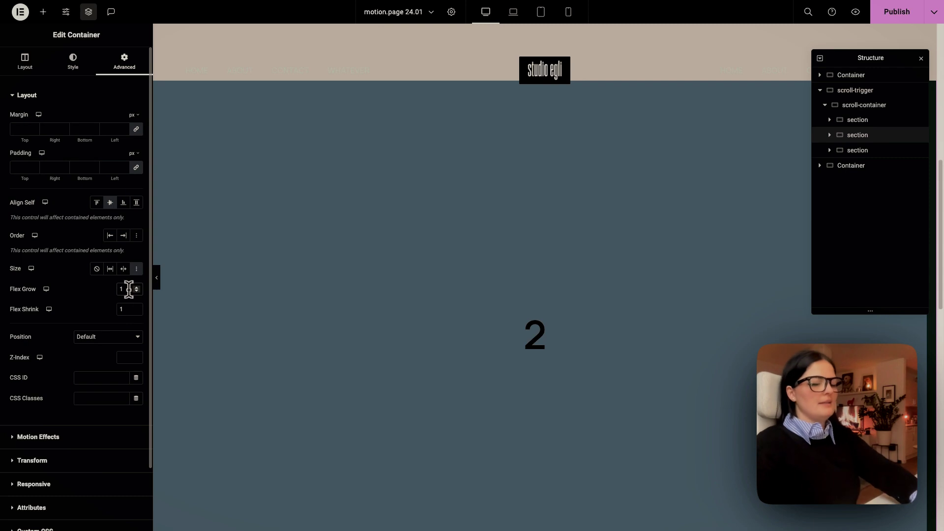
click(136, 312)
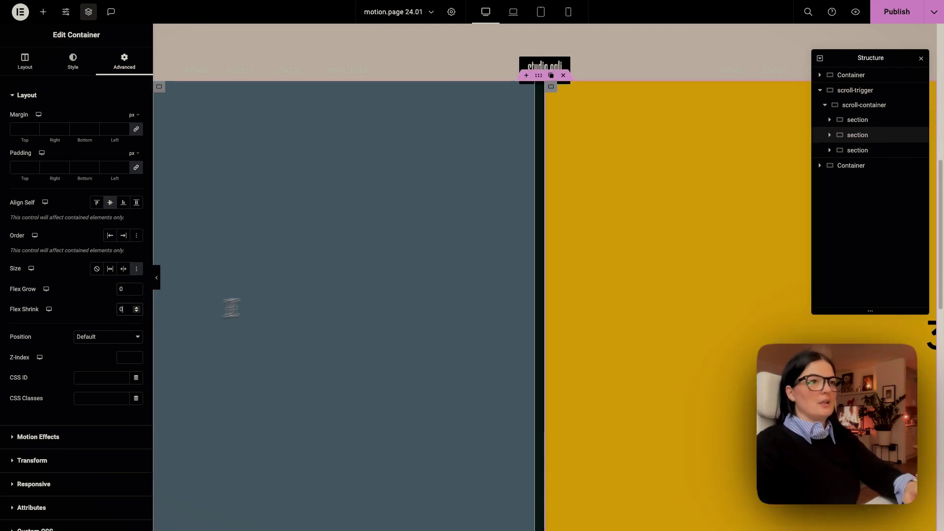
click(858, 150)
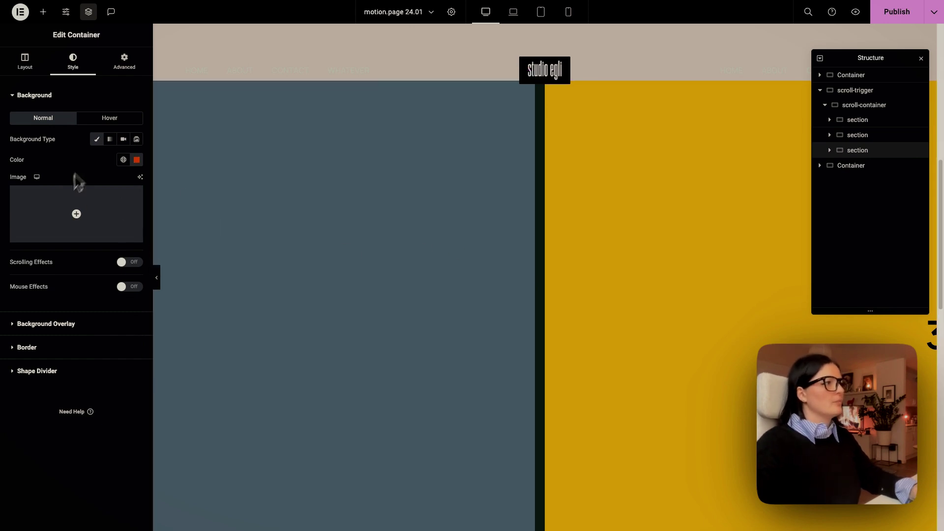
click(124, 61)
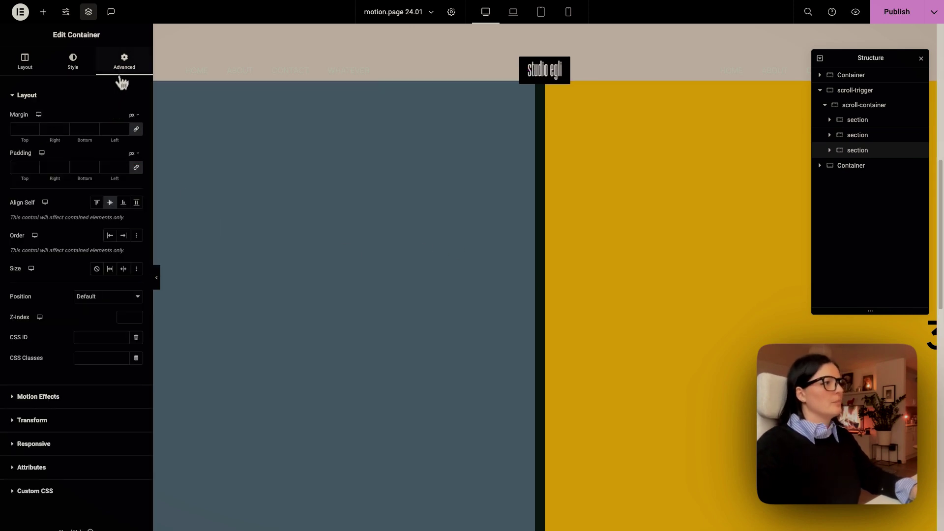
click(137, 268)
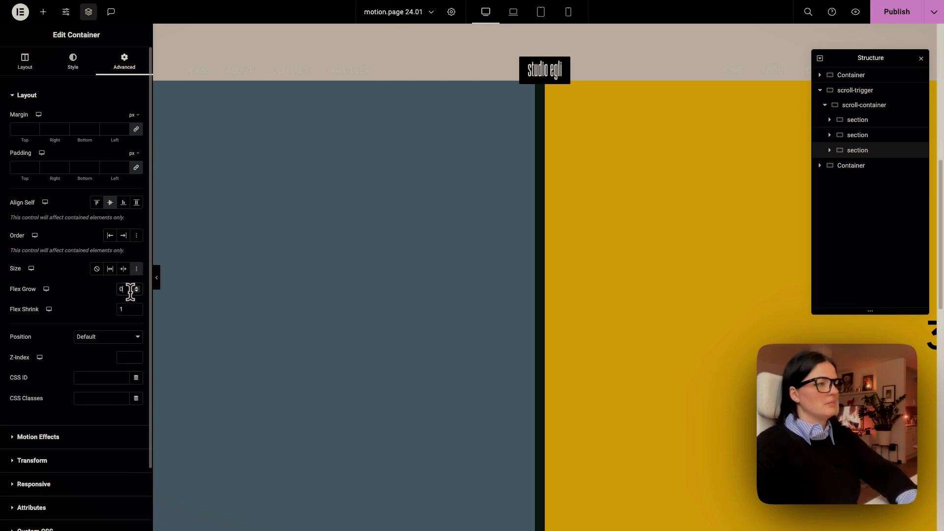
text(0)
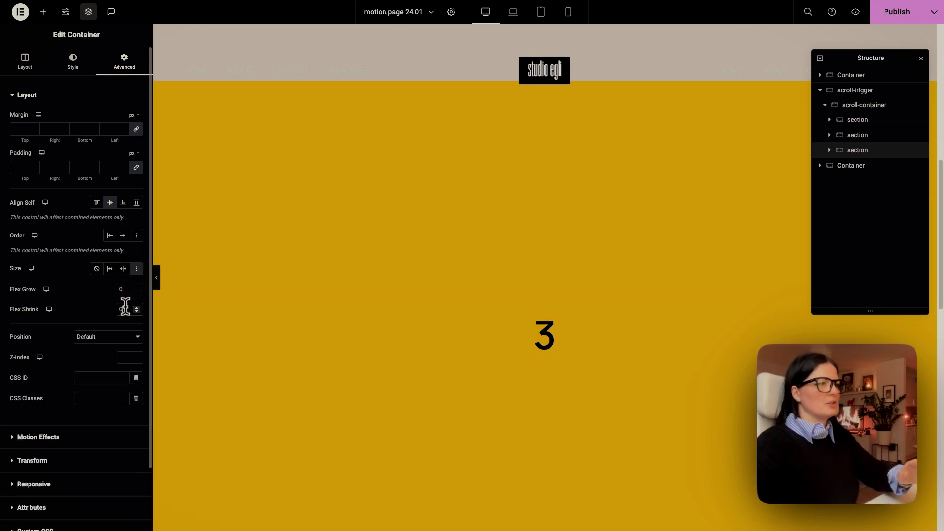
scroll(542, 359, down, 5)
scroll(516, 366, down, 1)
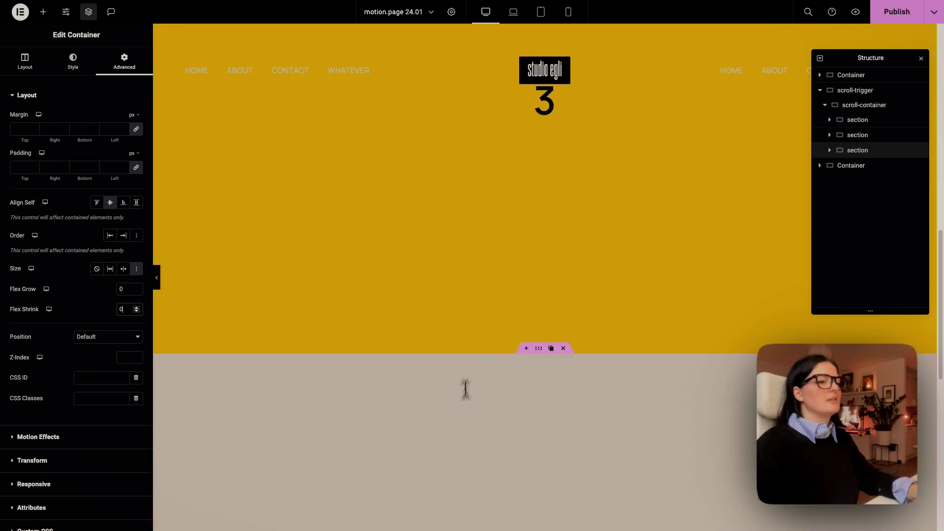
scroll(491, 349, up, 5)
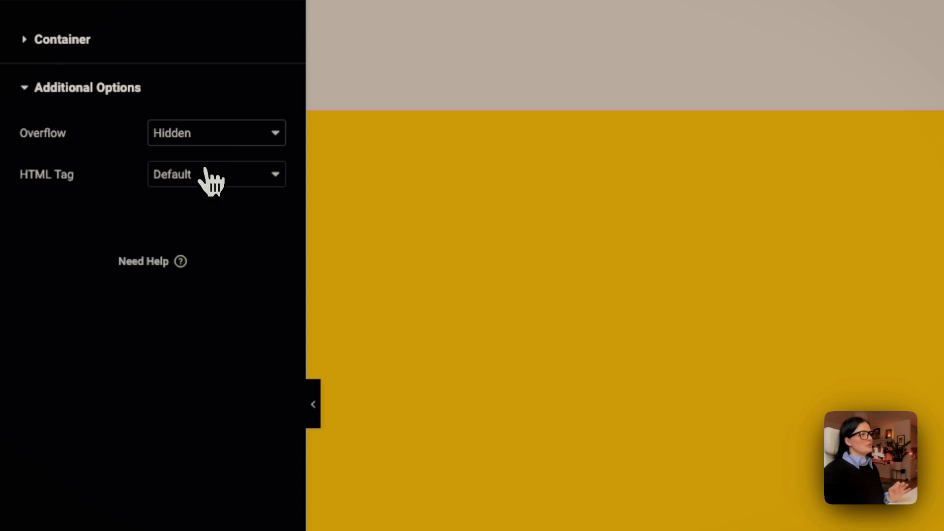
Set the scroll-trigger container's HTML tag to div and Update the page
click(210, 179)
click(203, 194)
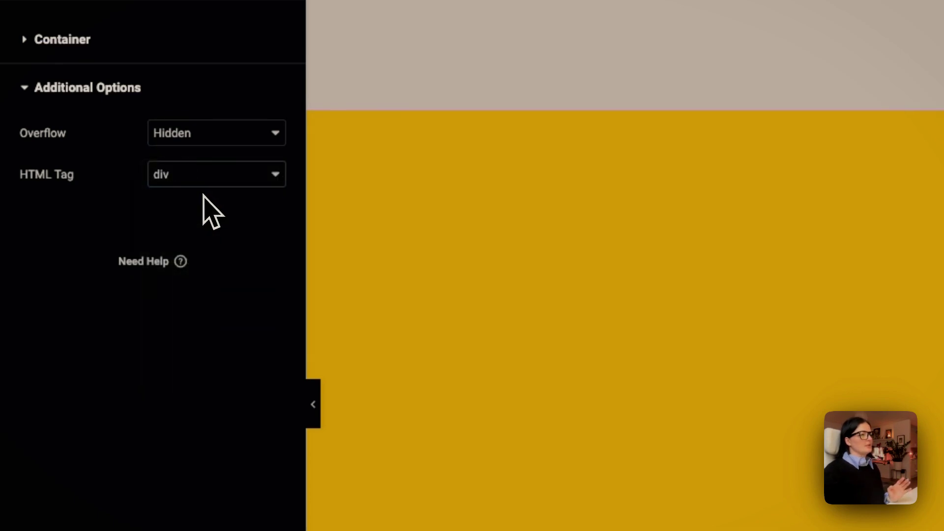
click(879, 20)
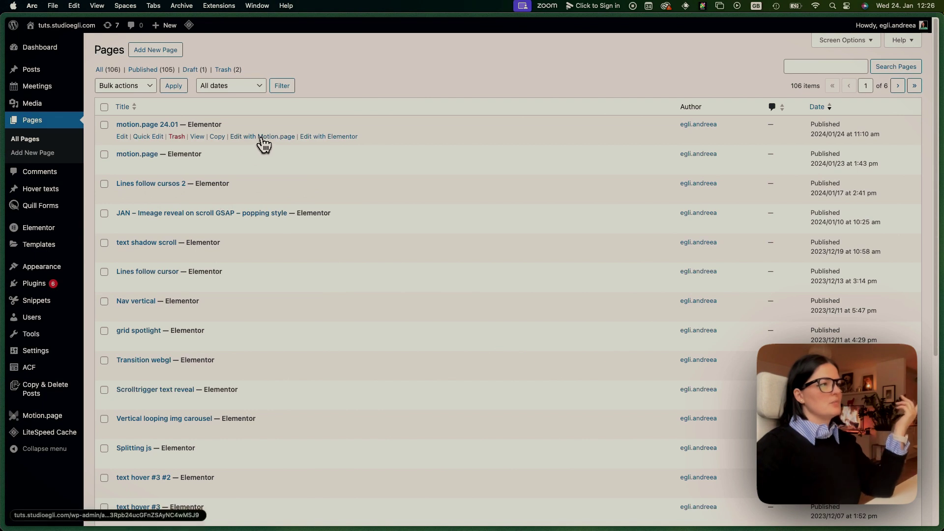
Open motion.page 24.01 from the Pages list with 'Edit with Motion.page'
click(263, 137)
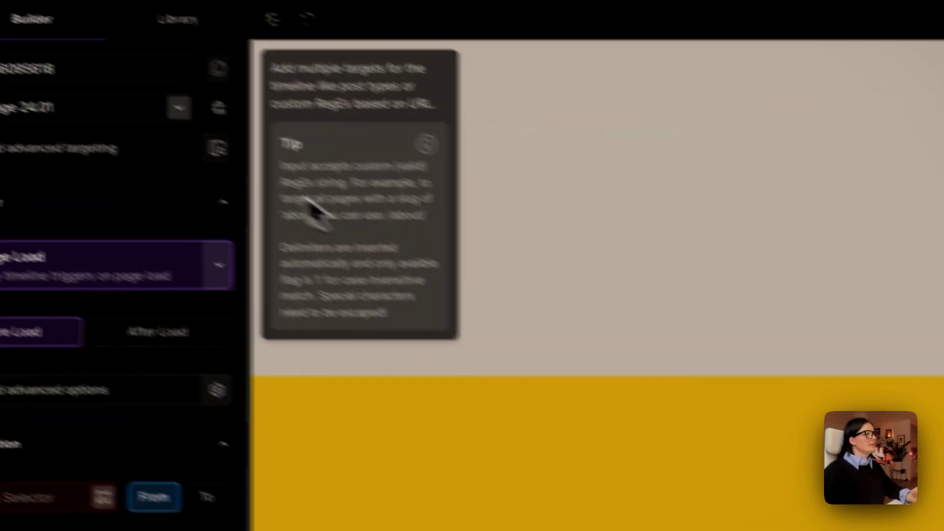
Choose motion.page 24.01 as the timeline's target page
click(261, 139)
scroll(187, 300, down, 10)
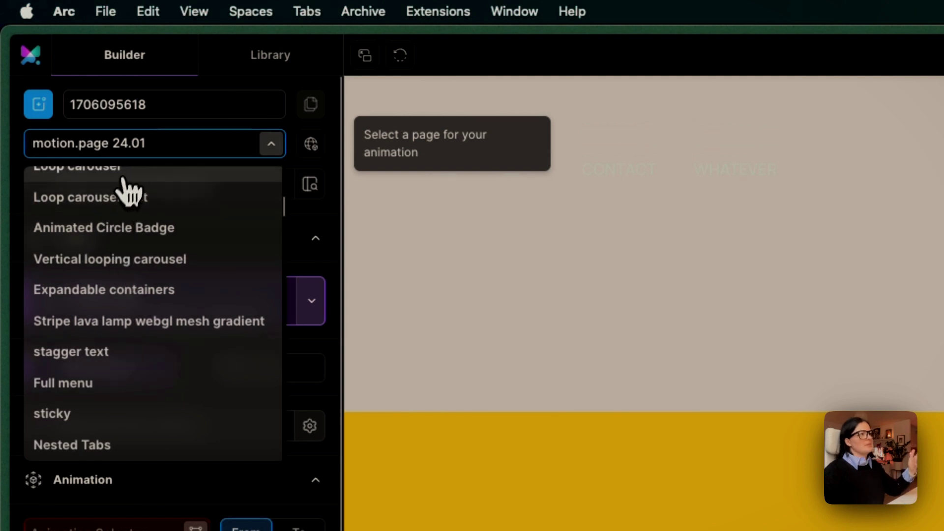
click(178, 150)
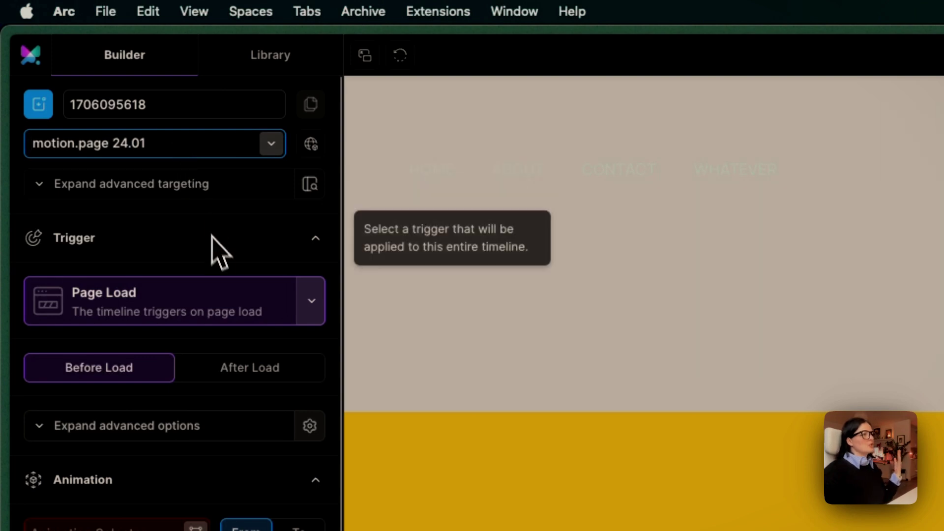
Switch the timeline trigger to ScrollTrigger and enable the pinned element option
click(226, 318)
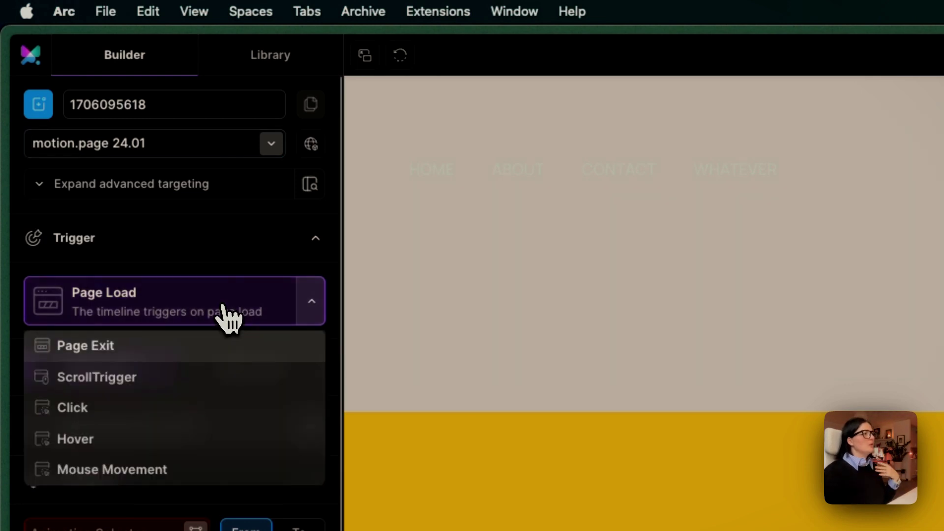
click(214, 376)
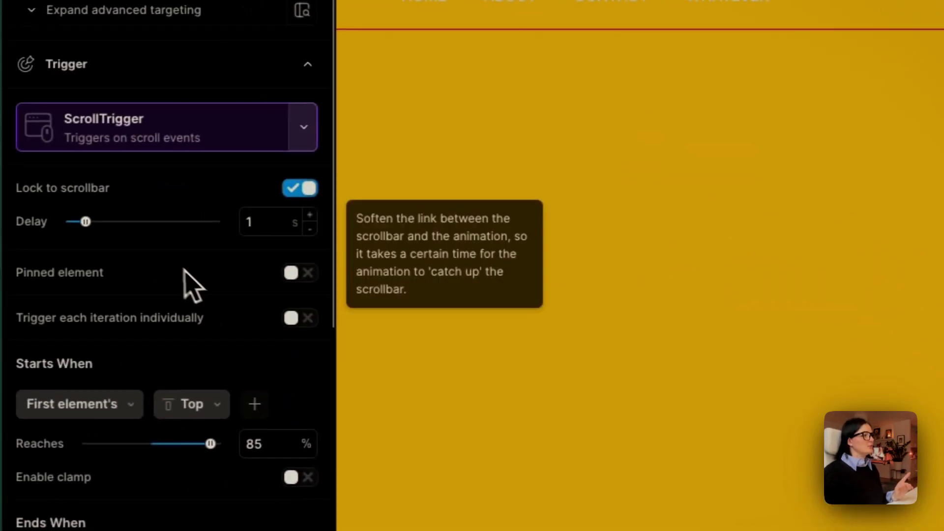
click(311, 276)
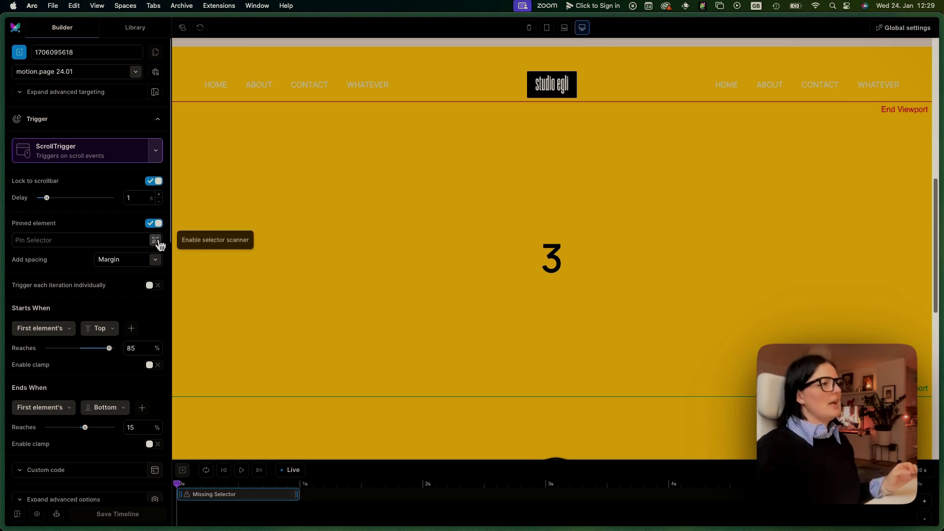
Use the selector scanner on the yellow section 3 to inspect the classes it carries
click(155, 240)
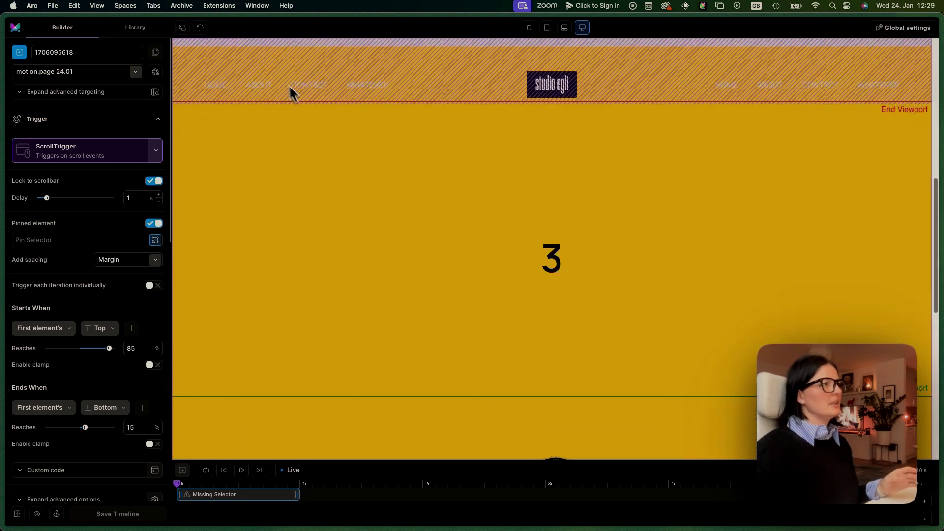
scroll(276, 196, down, 5)
scroll(326, 317, down, 2)
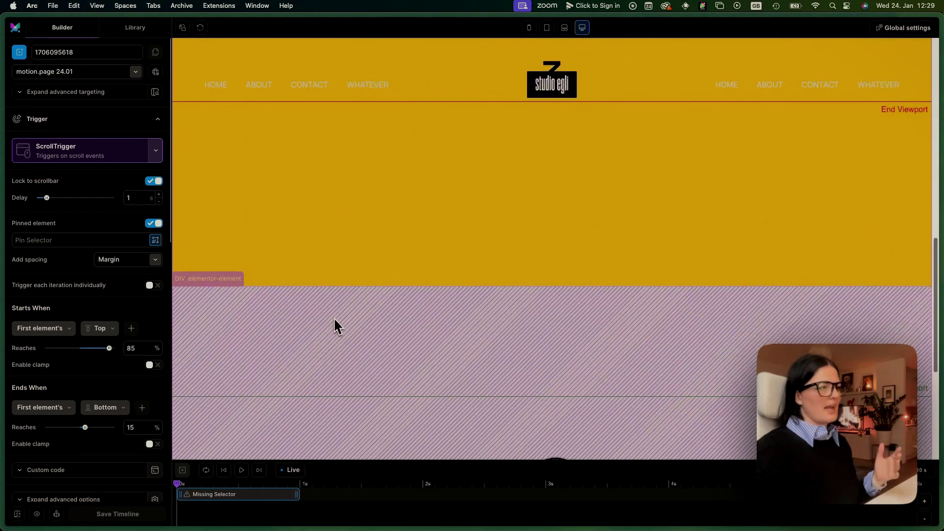
scroll(319, 226, up, 5)
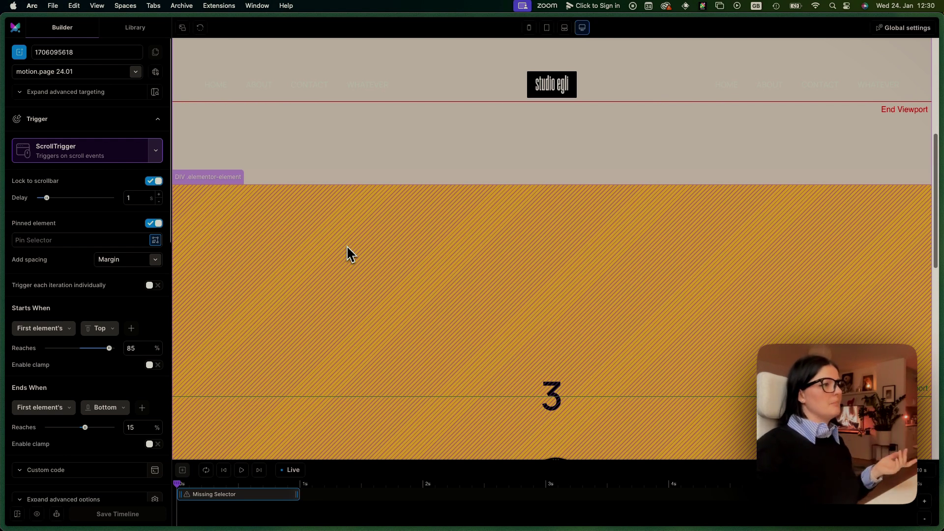
click(346, 247)
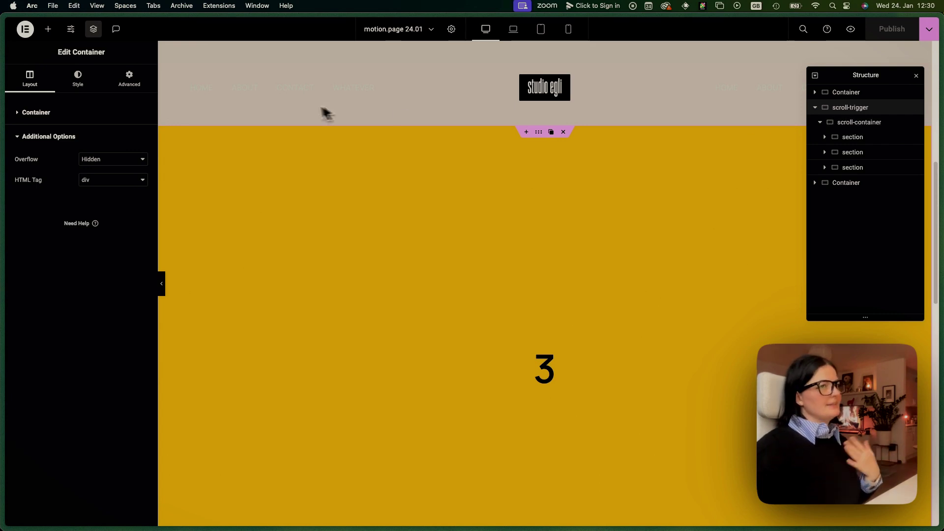
Give the outer container the CSS class scroll-trigger under Advanced
click(130, 79)
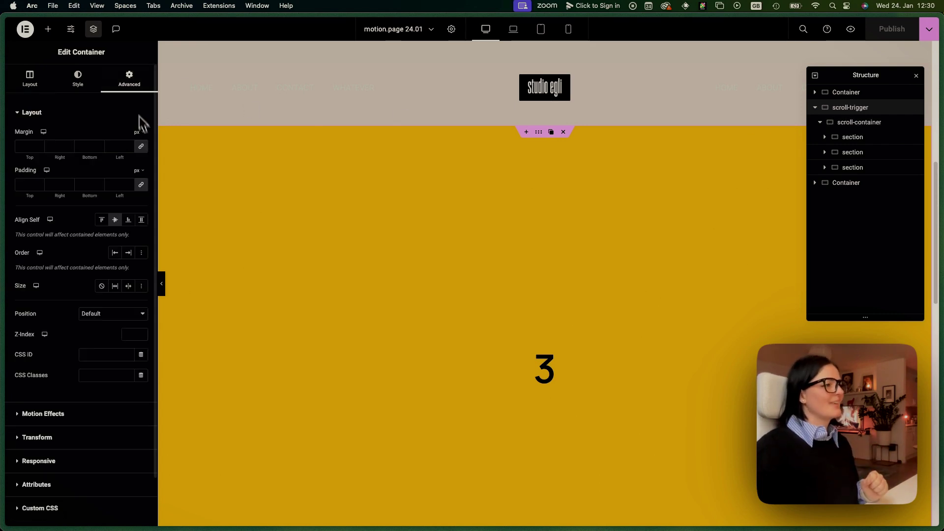
double_click(870, 108)
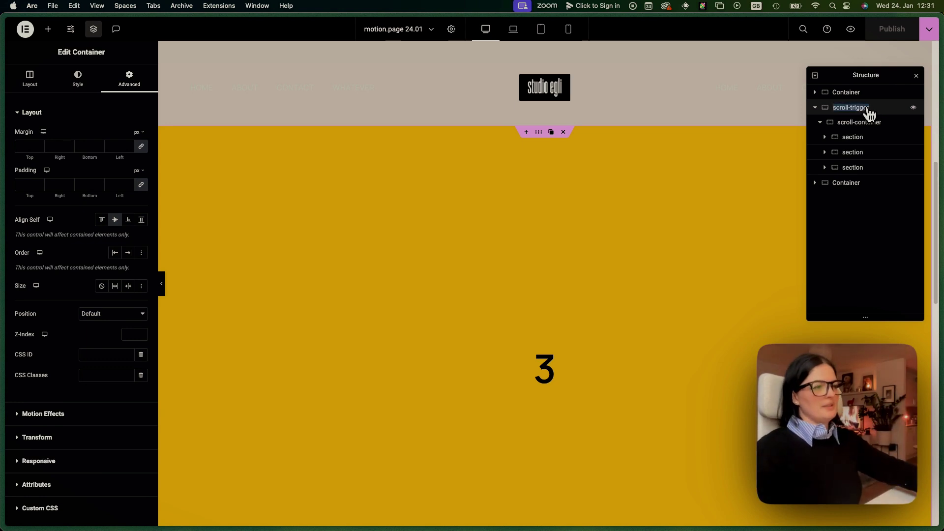
click(121, 375)
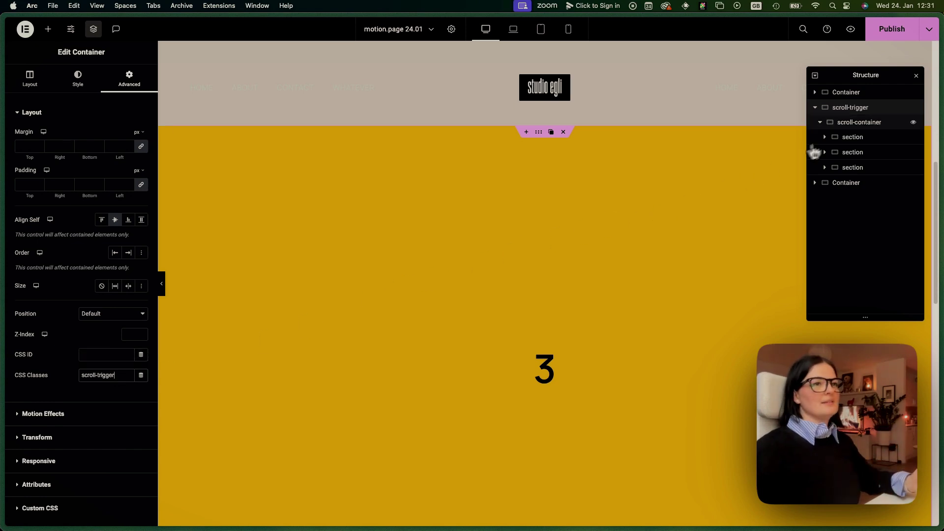
Give the inner container the CSS class scroll-container under Advanced
click(856, 123)
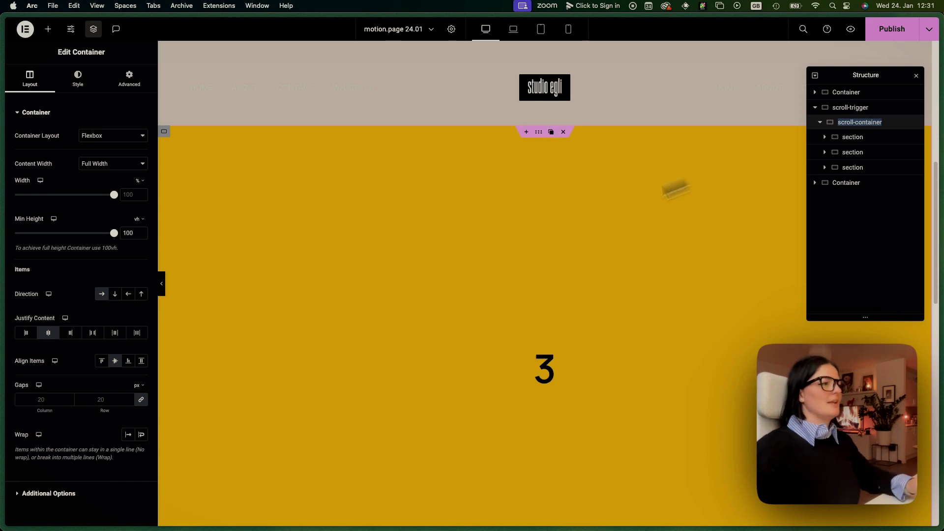
click(129, 79)
click(114, 374)
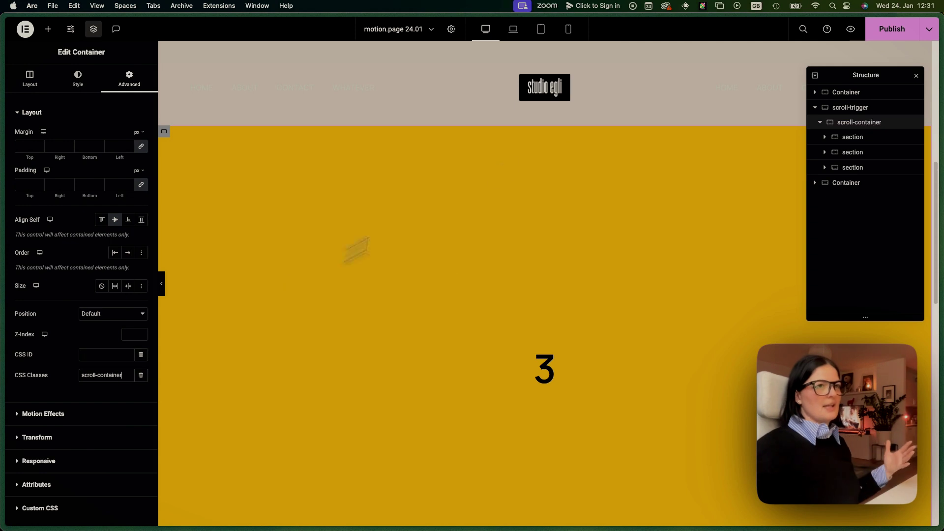
Publish the Elementor page, then refresh the Motion.page builder preview
click(892, 30)
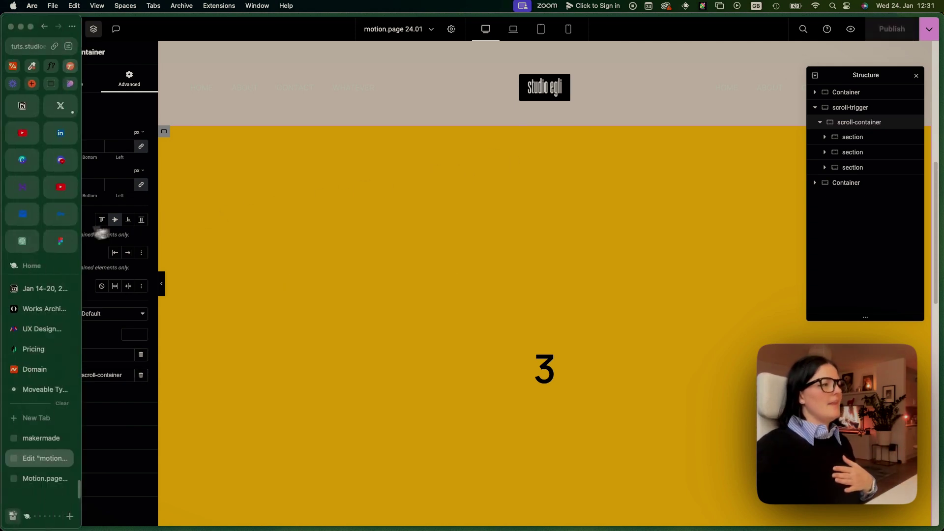
mouse_move(7, 465)
click(19, 480)
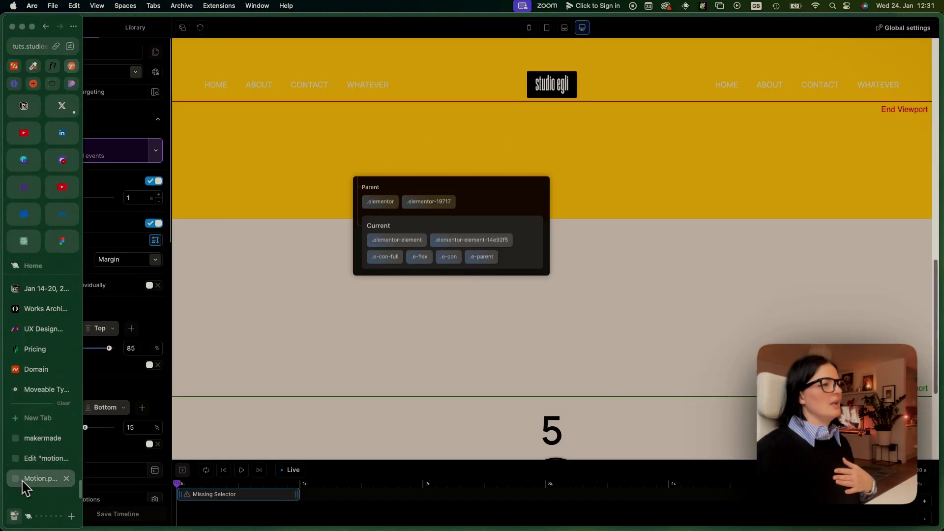
click(200, 29)
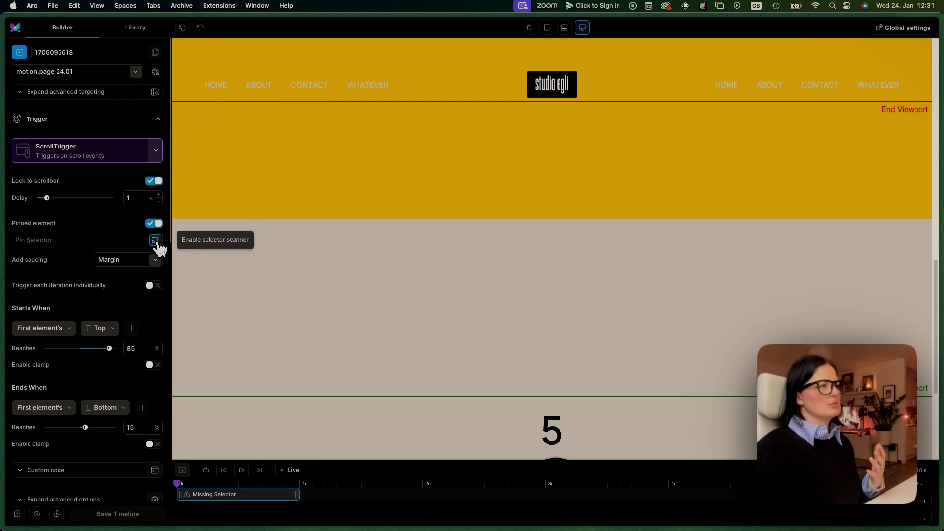
Scan a section on the canvas to confirm its parent container now carries scroll-container
click(155, 240)
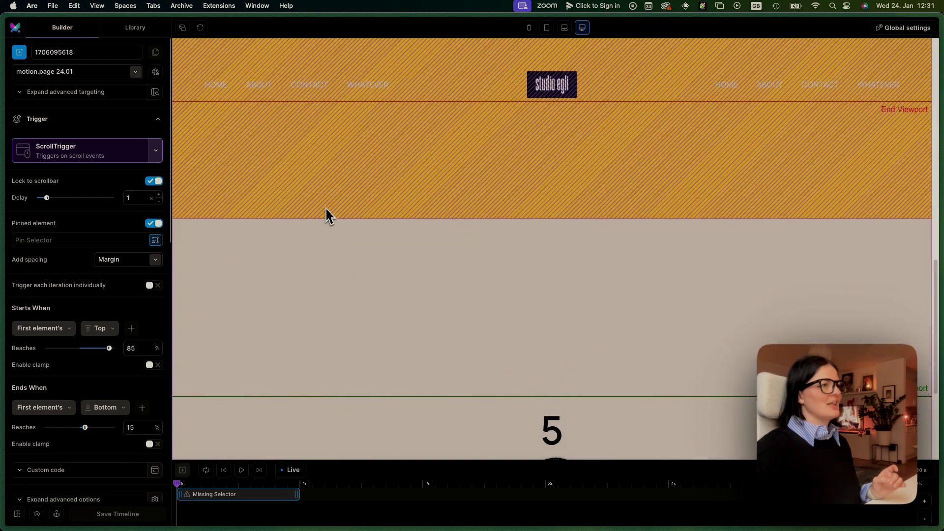
scroll(327, 209, up, 10)
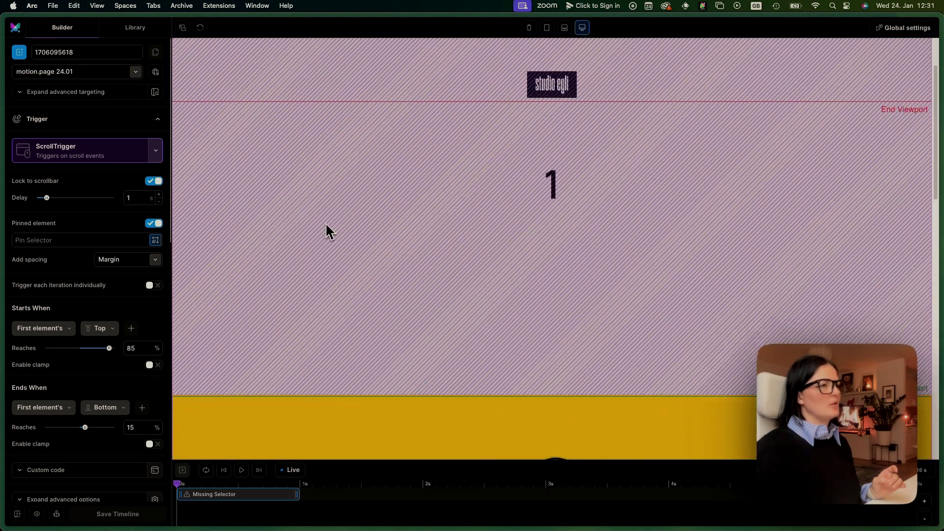
click(326, 225)
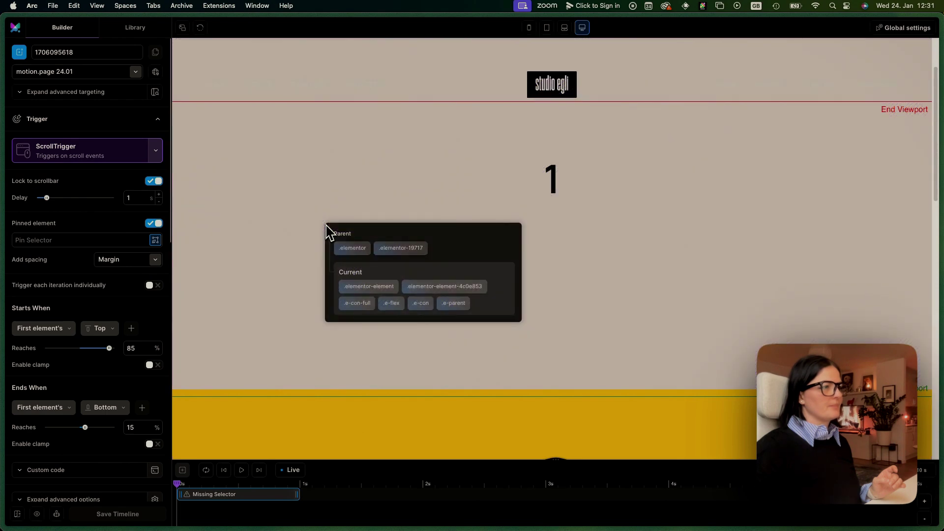
scroll(327, 230, down, 5)
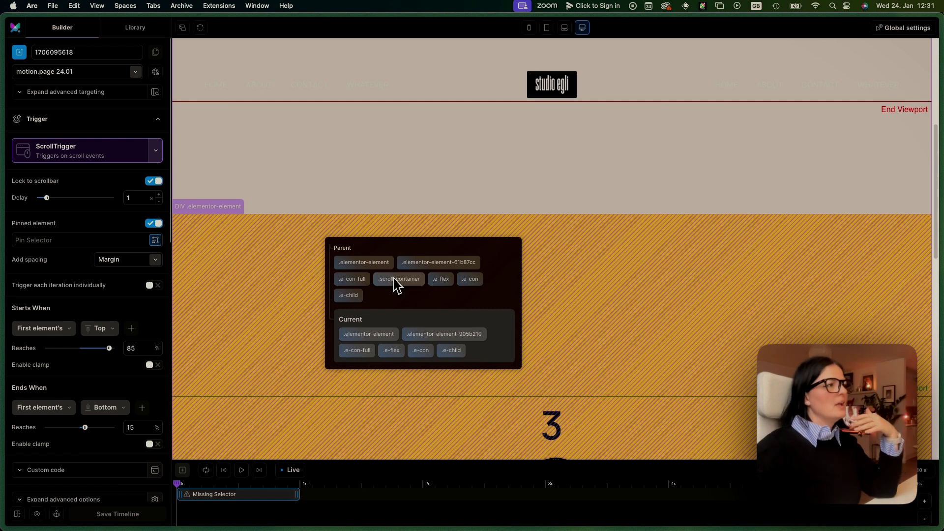
Set the Pin Selector under Pinned element to .scroll-trigger
click(93, 240)
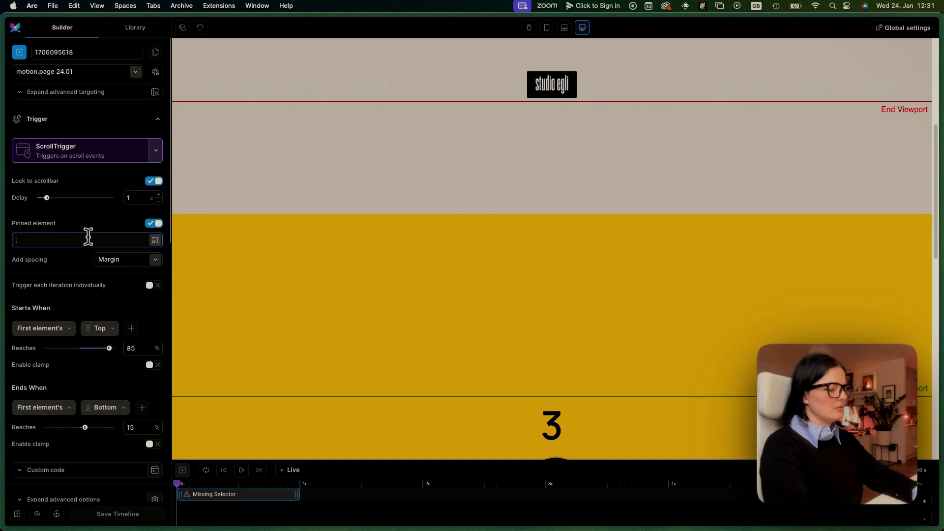
text(.c)
key(BackSpace)
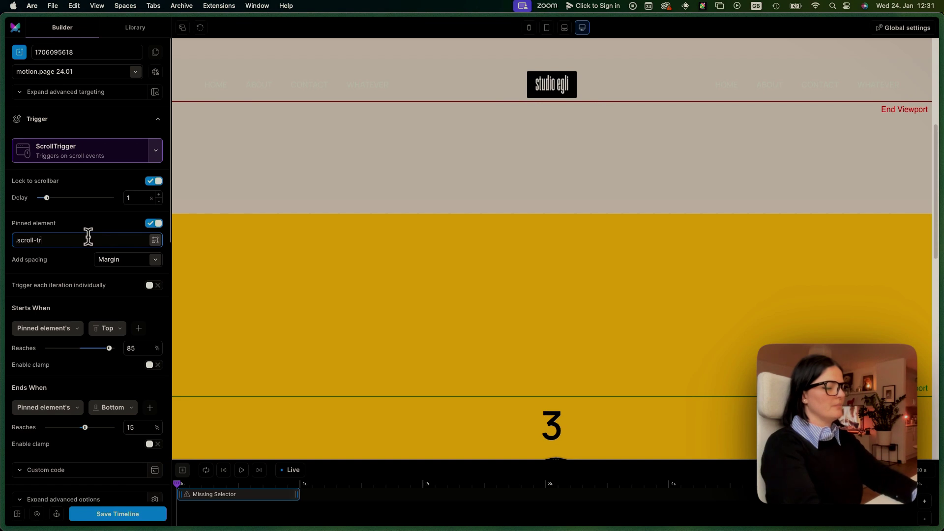
text(scroll-trigger)
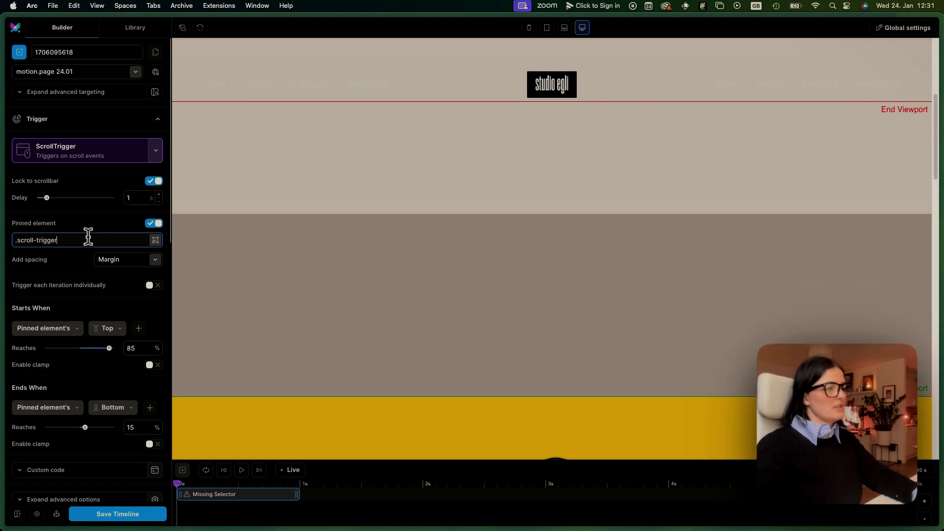
mouse_move(93, 256)
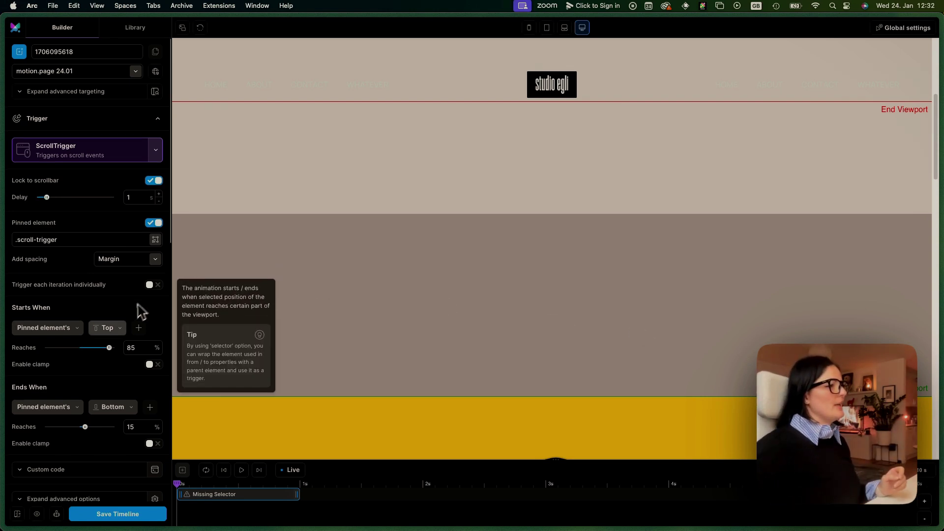
Change the start trigger's Reaches value from 85% to 0% of the viewport
scroll(73, 364, down, 5)
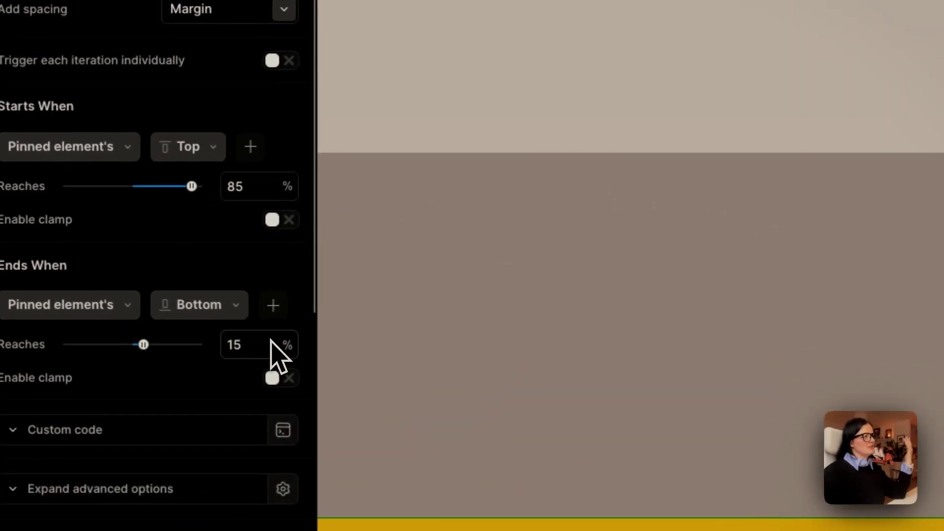
click(247, 190)
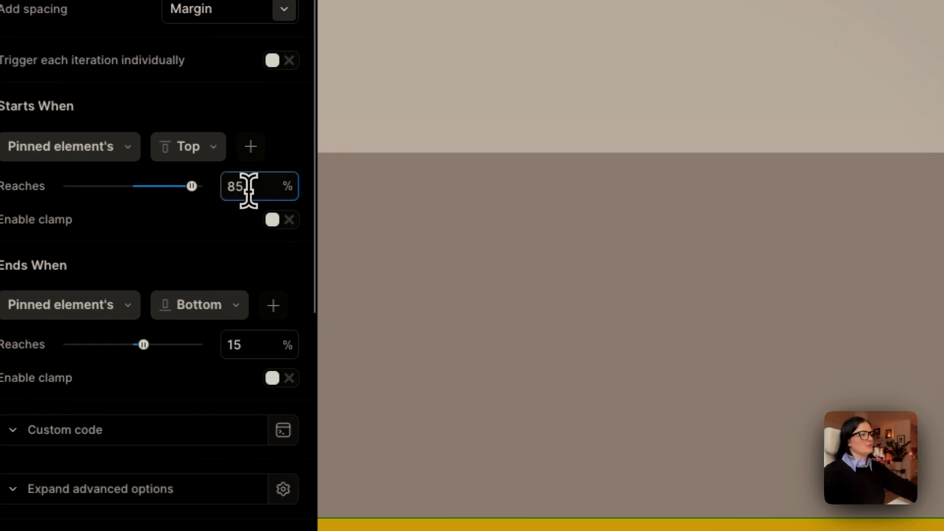
key(BackSpace)
key(BackSpace)
text(00)
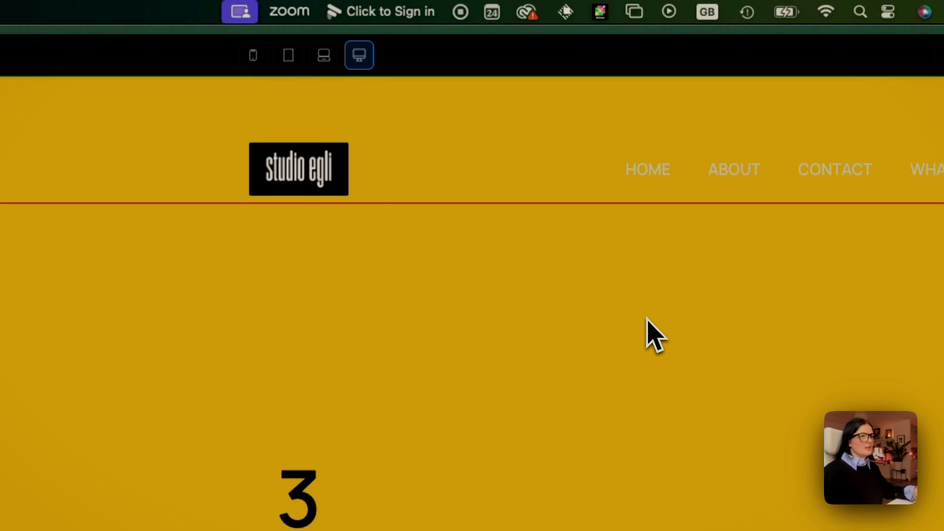
scroll(645, 320, up, 2)
scroll(645, 320, down, 2)
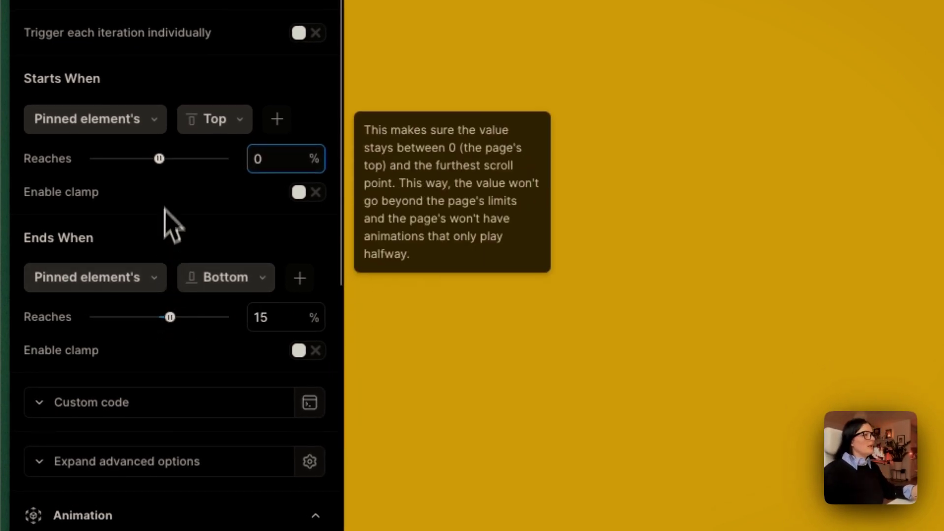
Base the start trigger on a selector, picking .scroll-container from the canvas
click(156, 122)
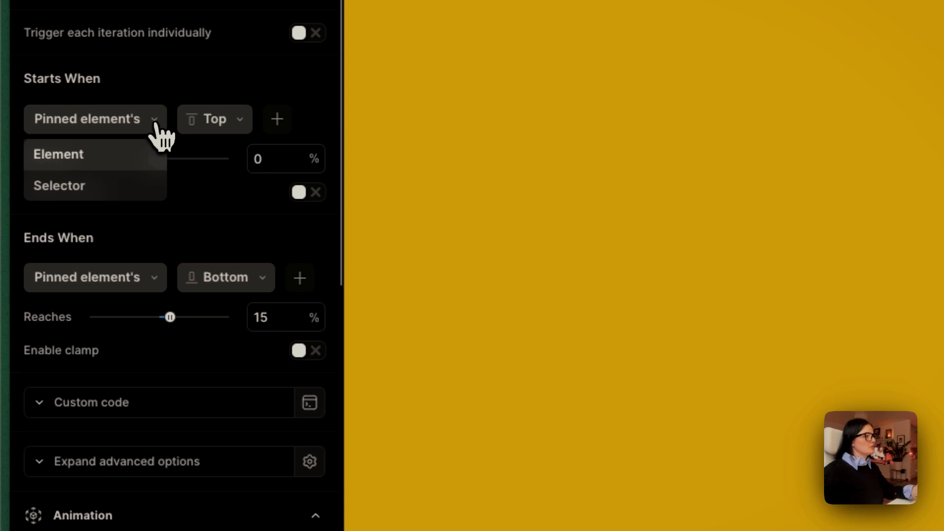
click(106, 187)
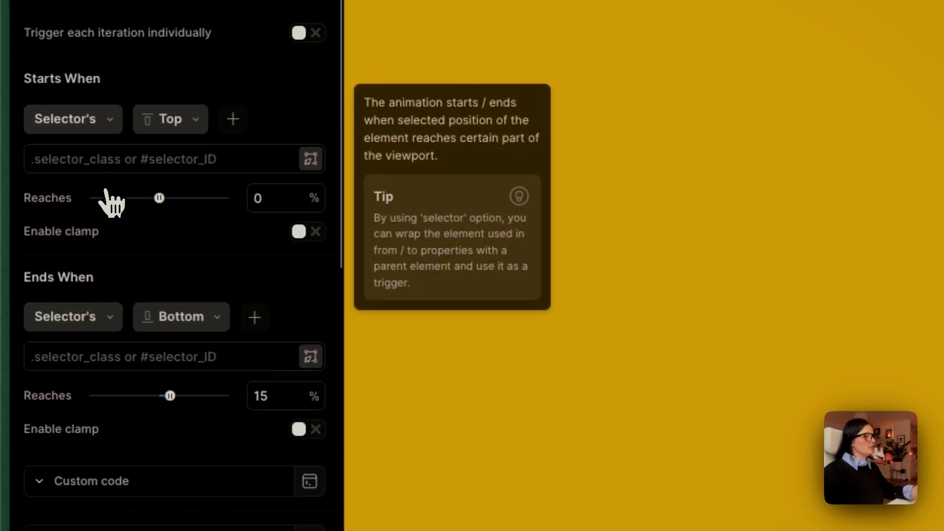
click(106, 324)
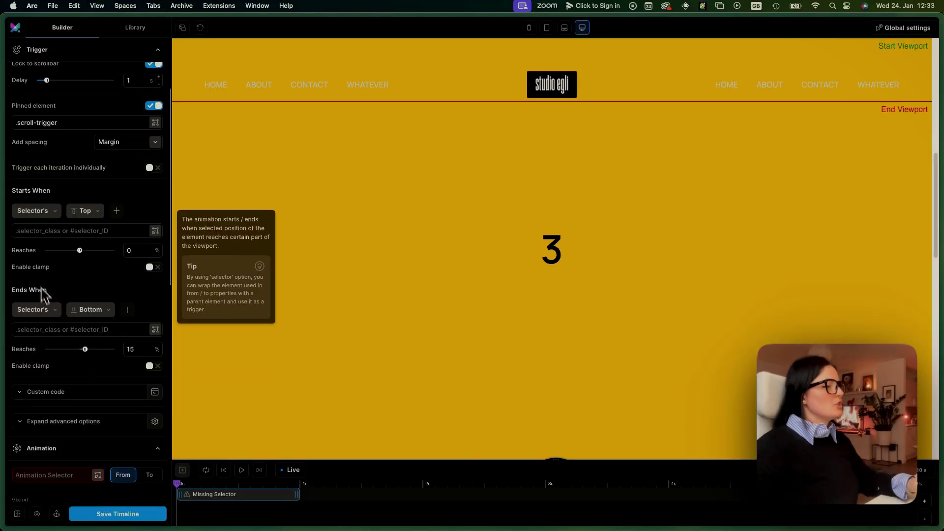
click(35, 232)
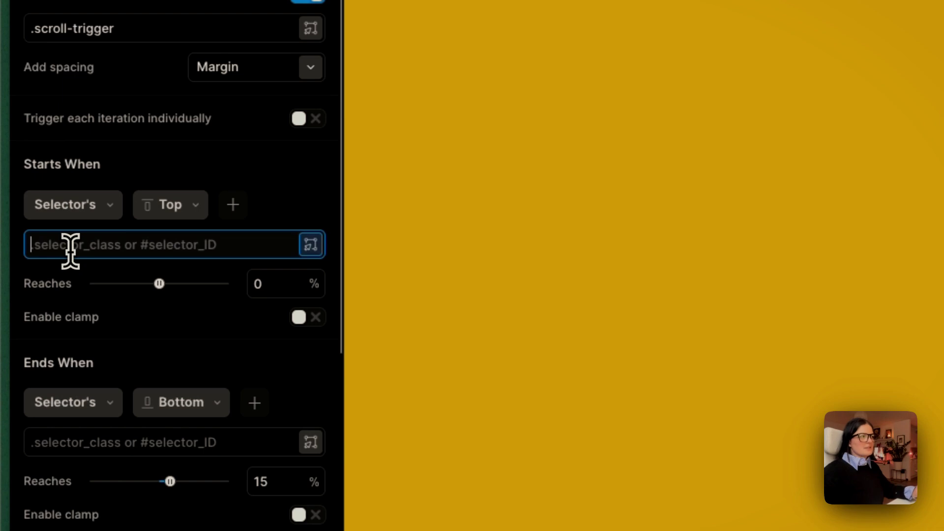
click(311, 248)
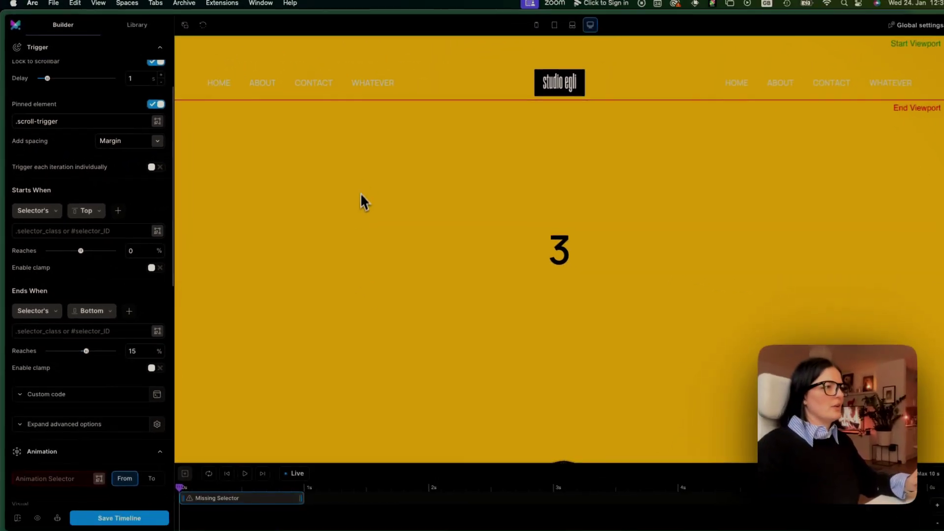
click(157, 231)
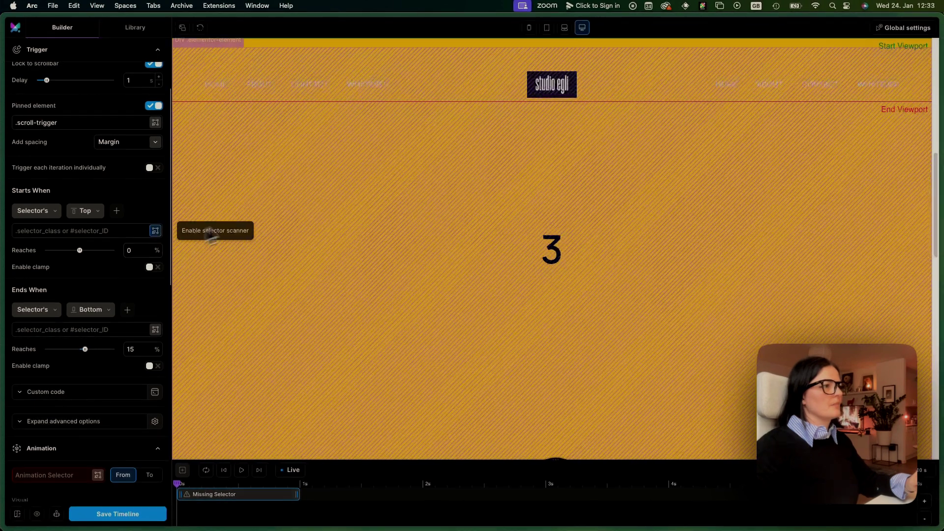
click(334, 183)
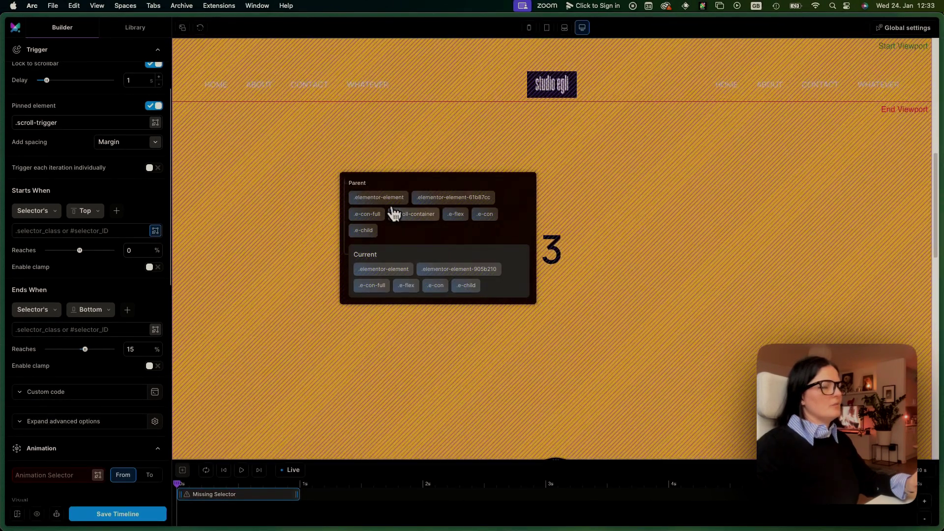
click(396, 215)
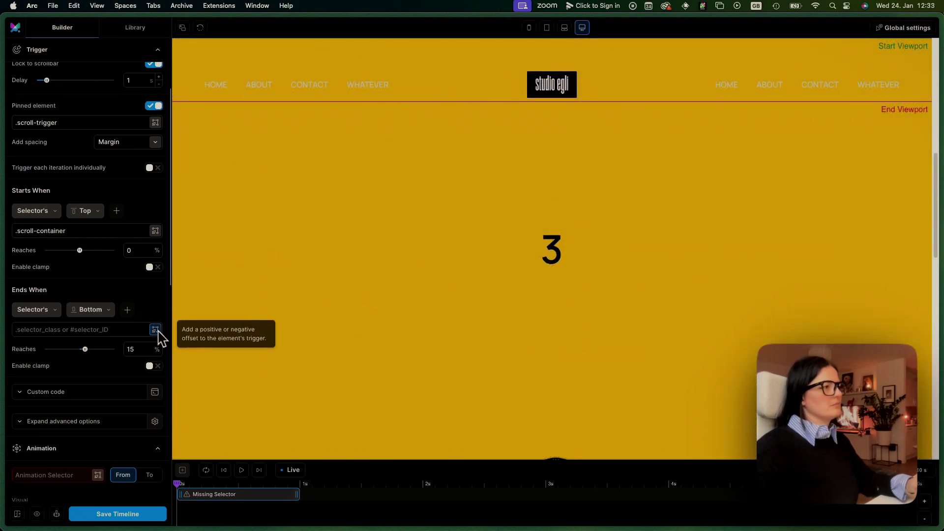
Change the start selector to .scroll-trigger and paste it into the Ends When selector
click(81, 228)
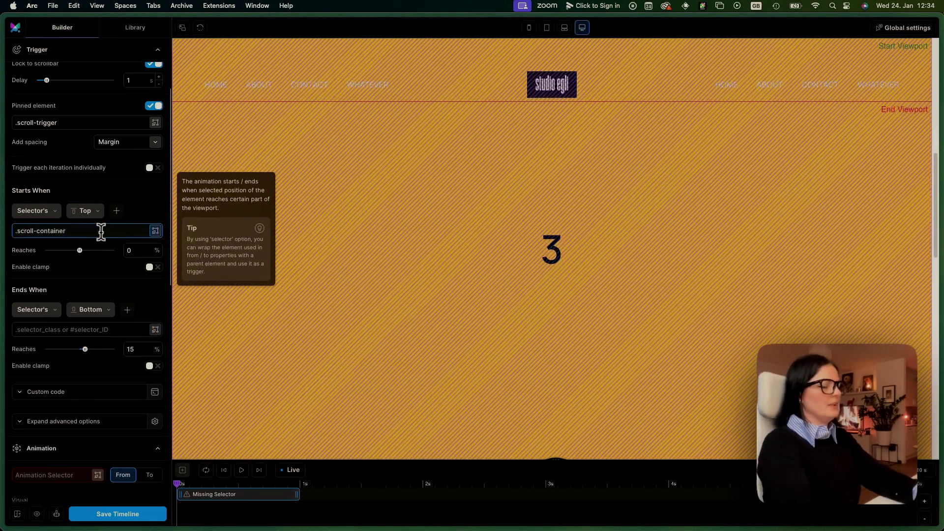
key(BackSpace)
key(BackSpace)
key(BackSpace)
key(BackSpace)
key(BackSpace)
key(BackSpace)
text(tr)
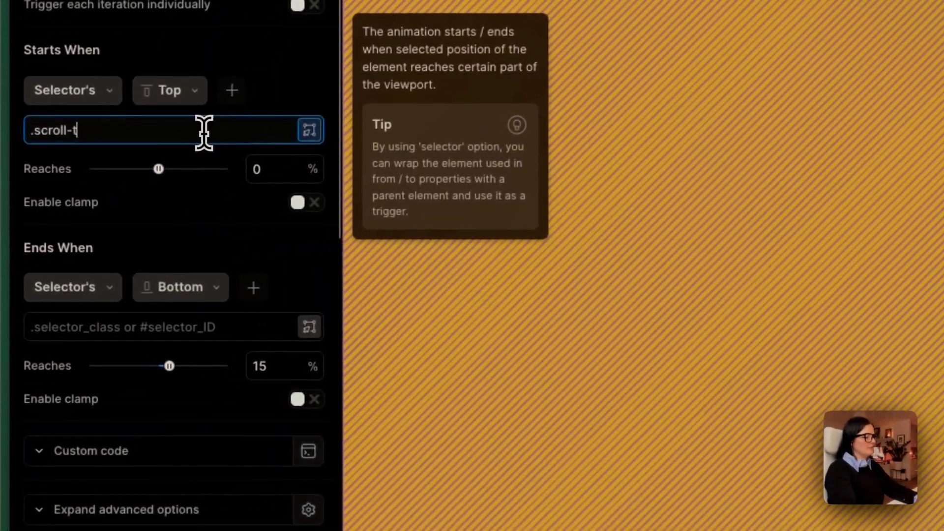
text(igger)
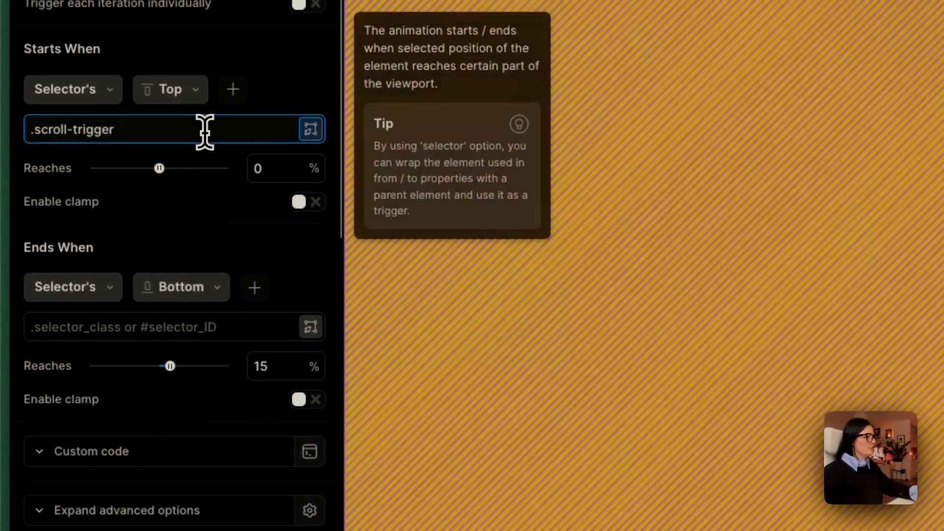
click(180, 205)
click(225, 195)
click(150, 130)
key(ctrl+c)
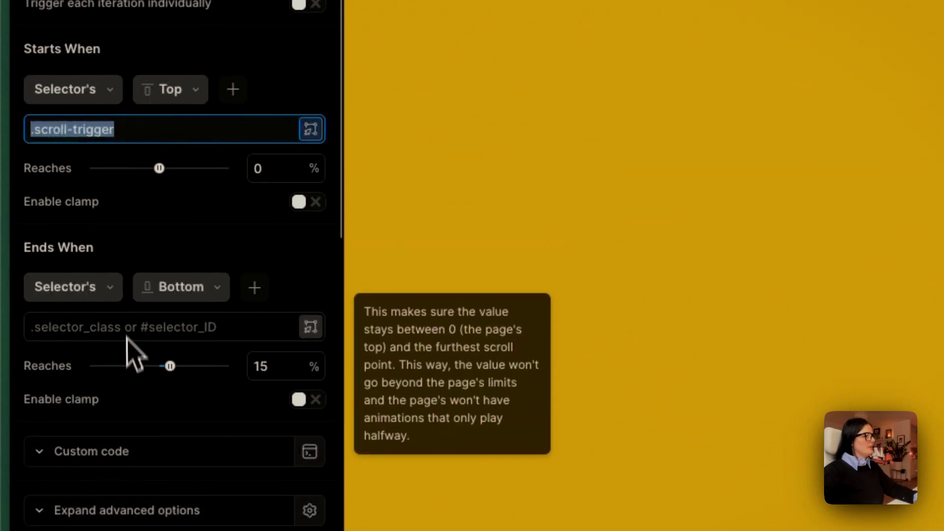
click(120, 327)
key(ctrl+v)
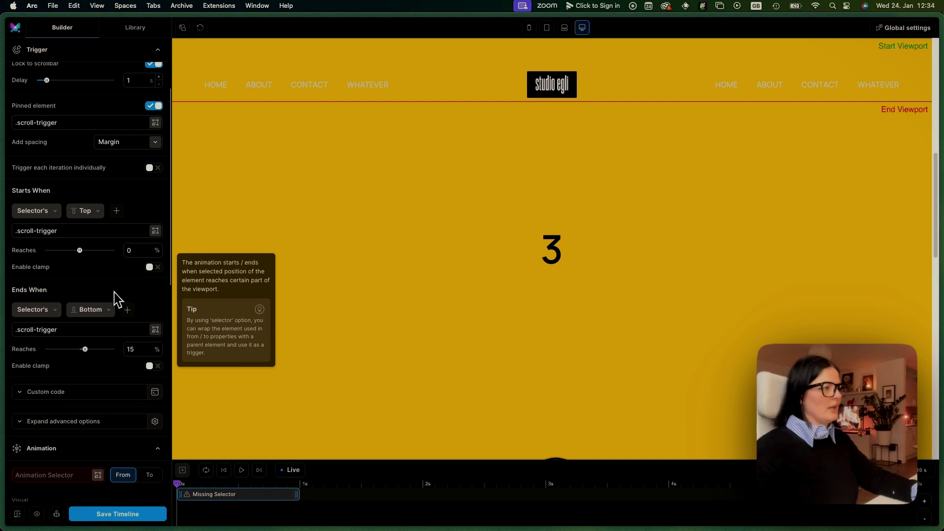
Change the end trigger's Reaches value from 15% to -100%
scroll(110, 312, down, 2)
click(134, 318)
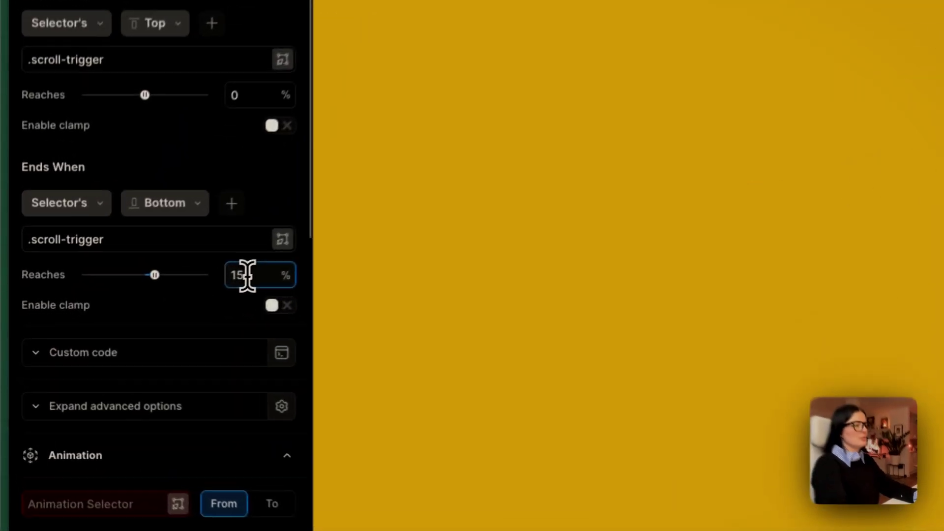
key(BackSpace)
key(BackSpace)
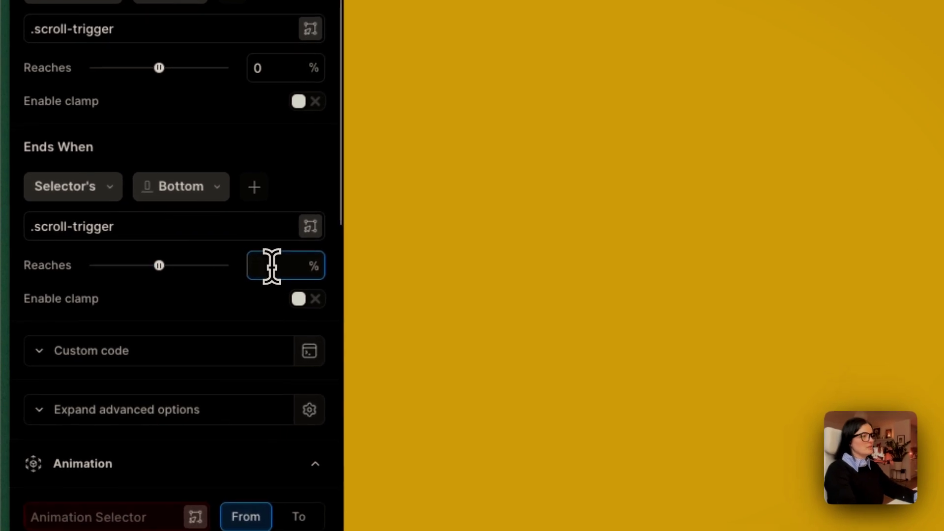
text(0)
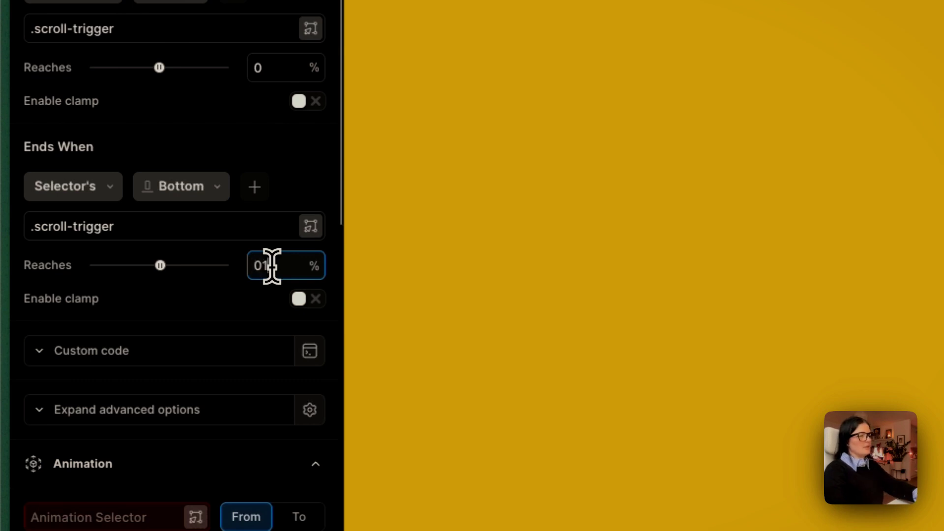
text(100)
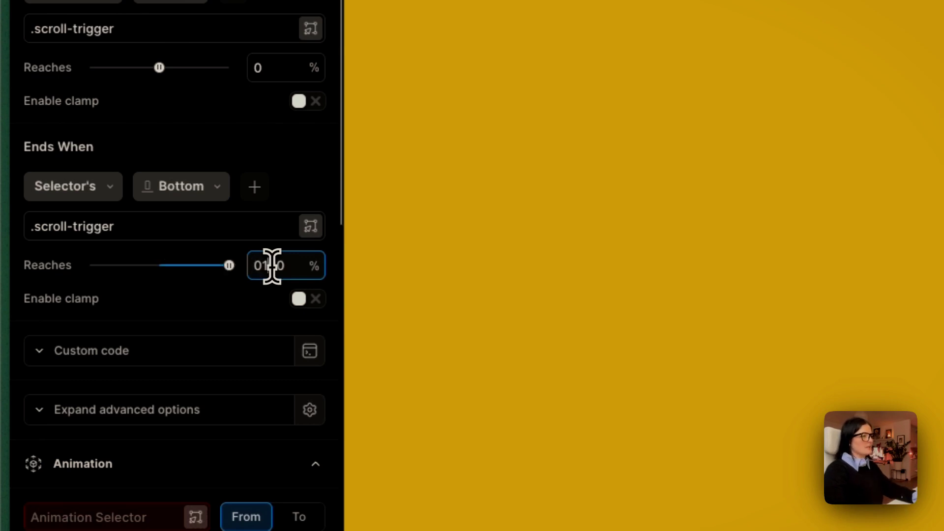
text(-)
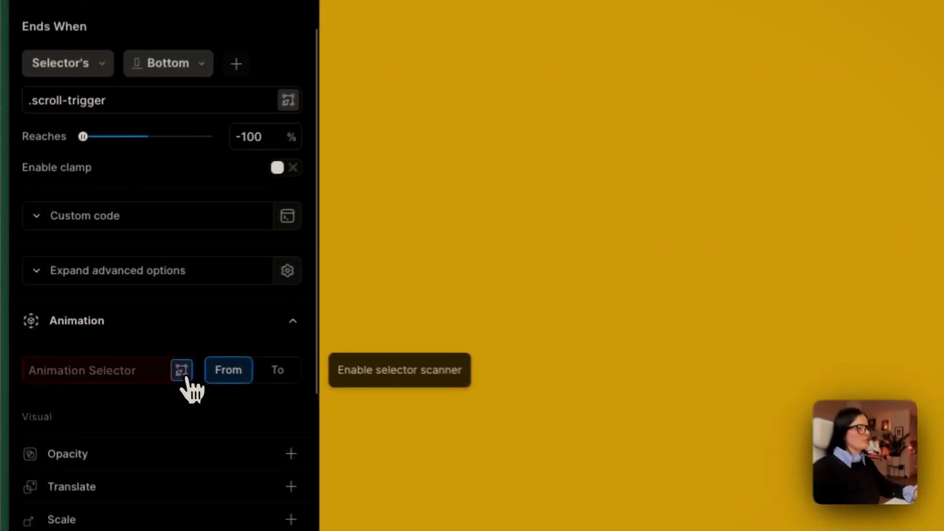
Pick .scroll-container from the canvas as the Animation Selector
click(101, 334)
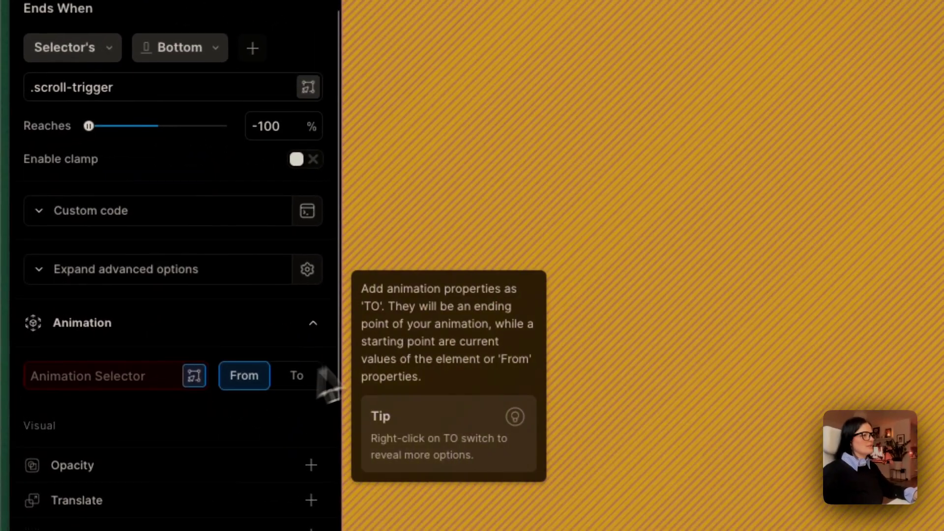
mouse_move(310, 216)
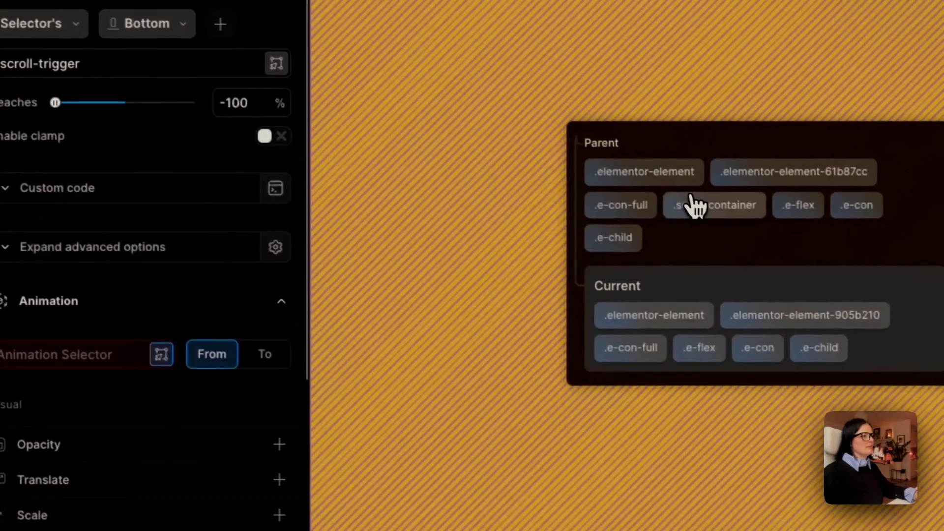
click(730, 228)
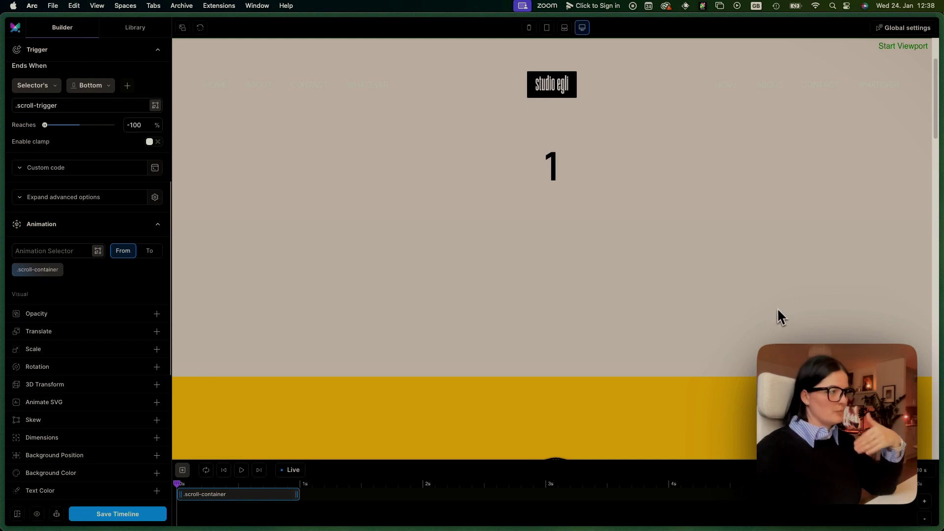
Add a Translate property with X set to 150% in the From state
click(157, 331)
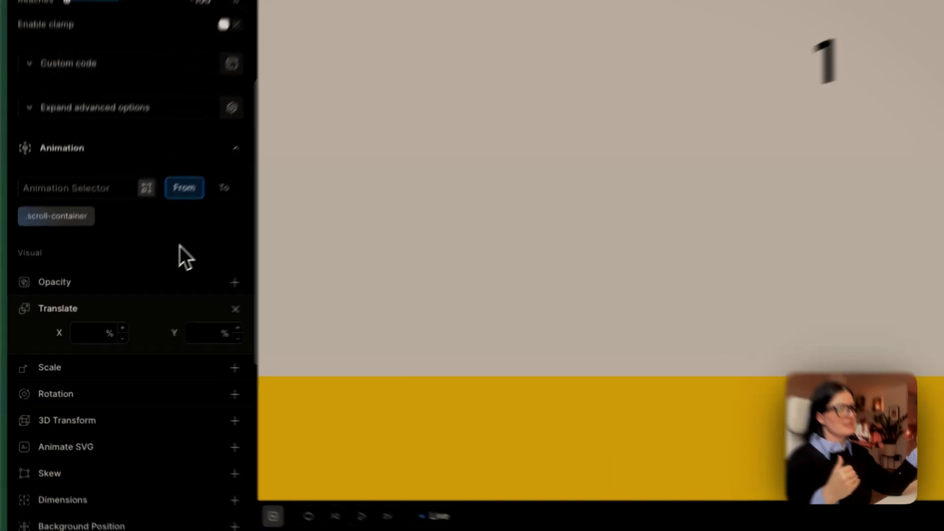
click(61, 348)
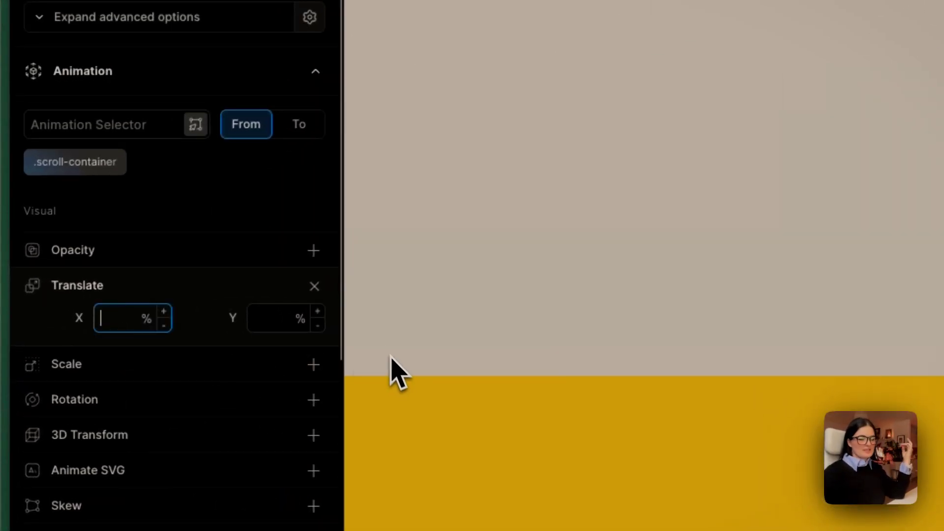
text(150)
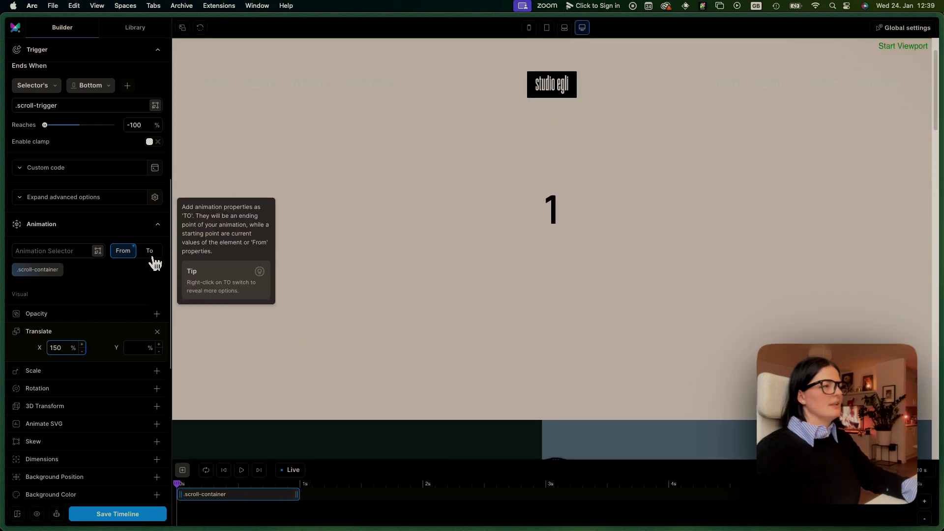
Set the Translate X value to -150% in the To state
click(153, 257)
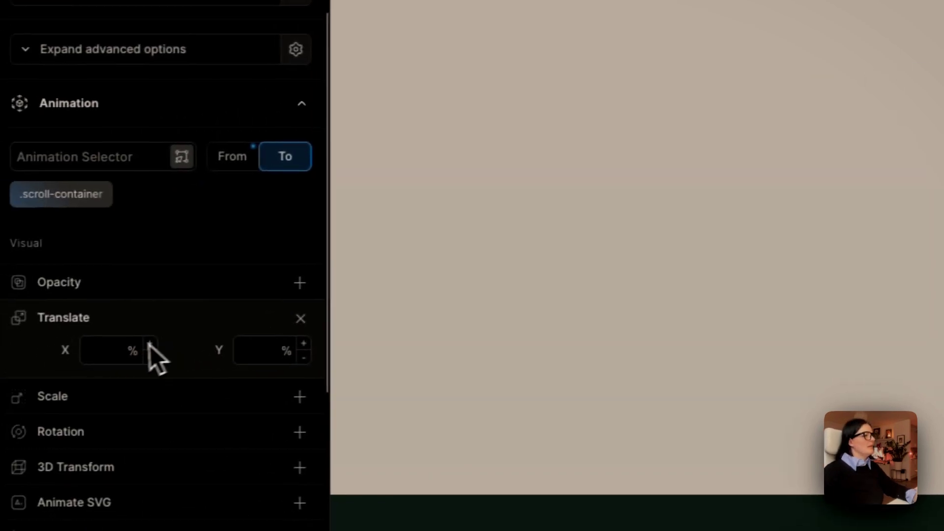
click(5, 362)
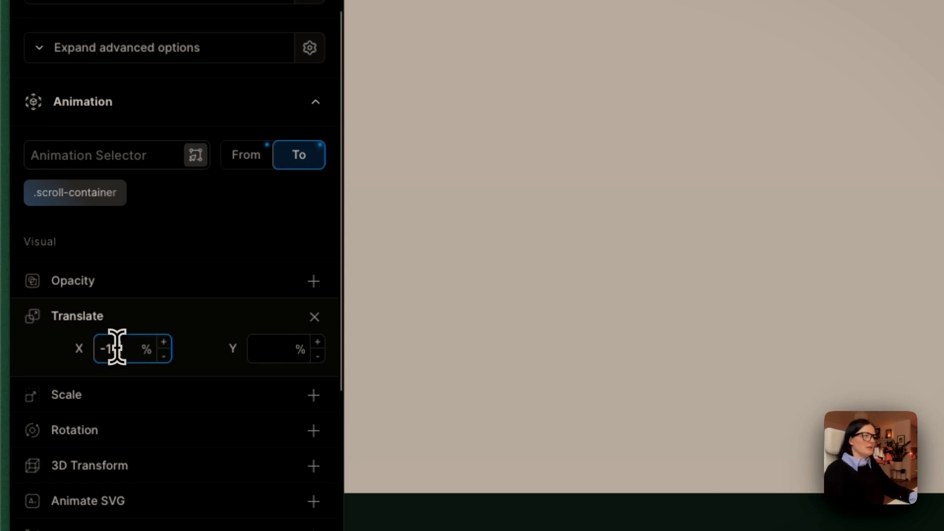
text(-150)
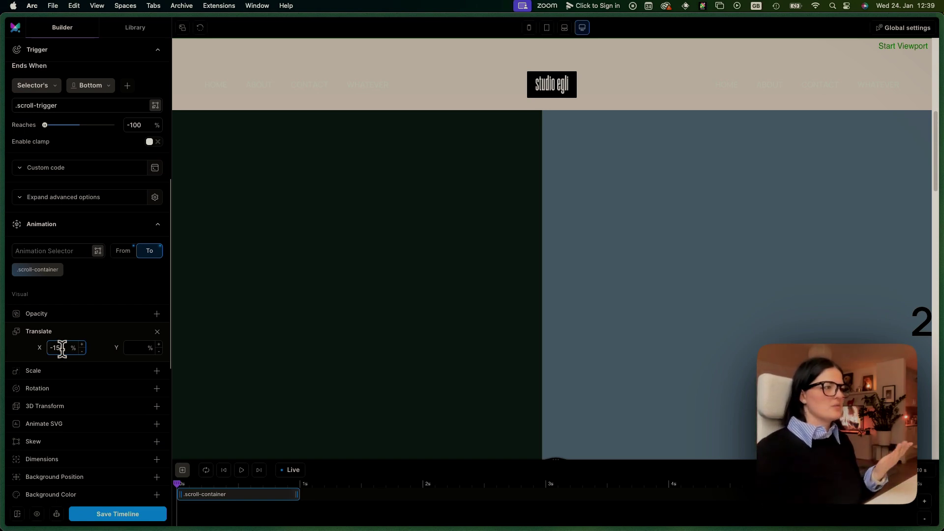
text(0)
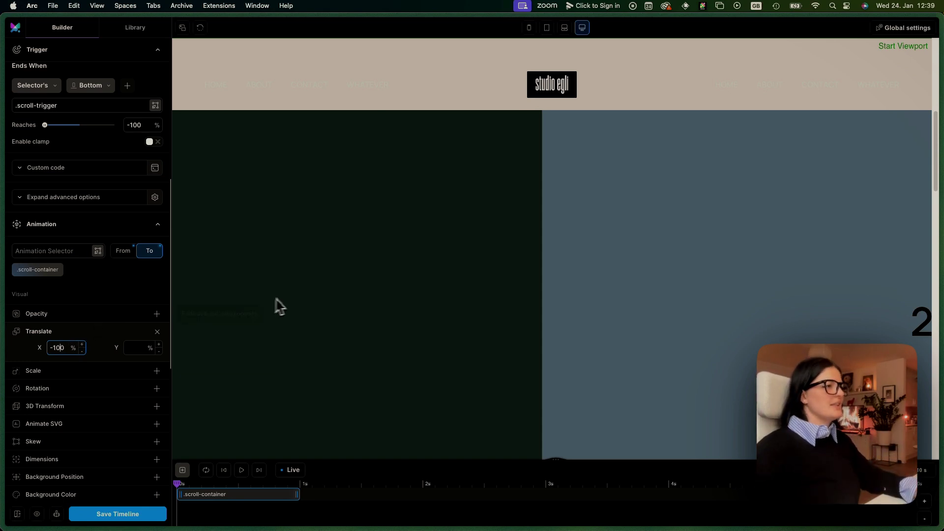
click(131, 259)
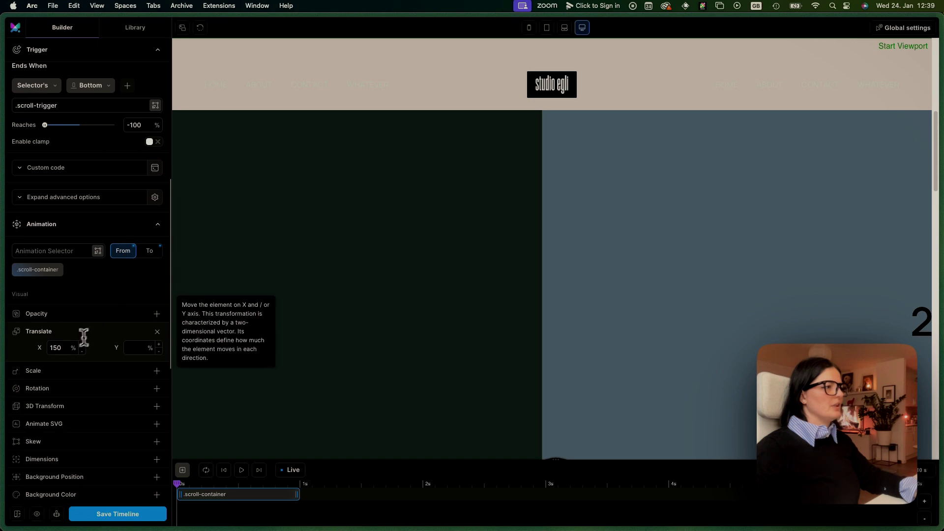
Change the horizontal slide to run from X 100% to -100% and save the timeline
click(59, 348)
text(150)
key(BackSpace)
key(BackSpace)
text(00)
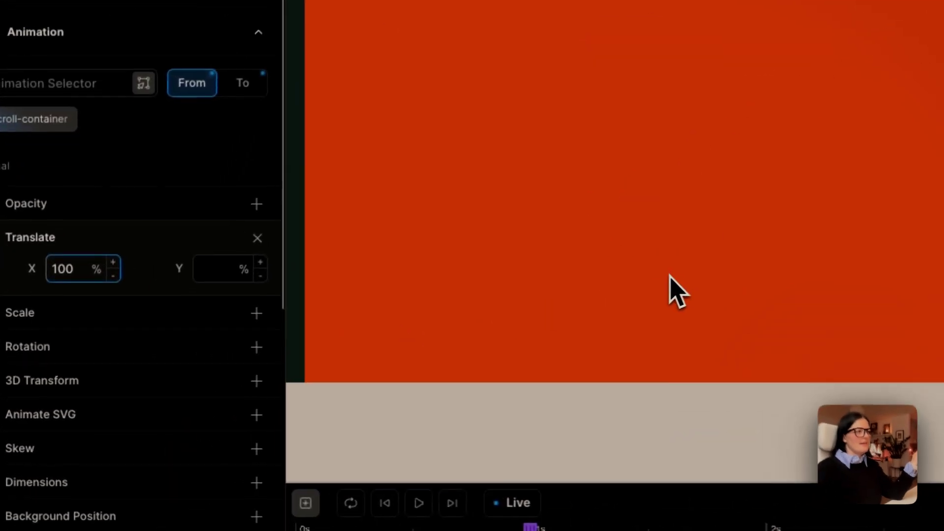
mouse_move(189, 74)
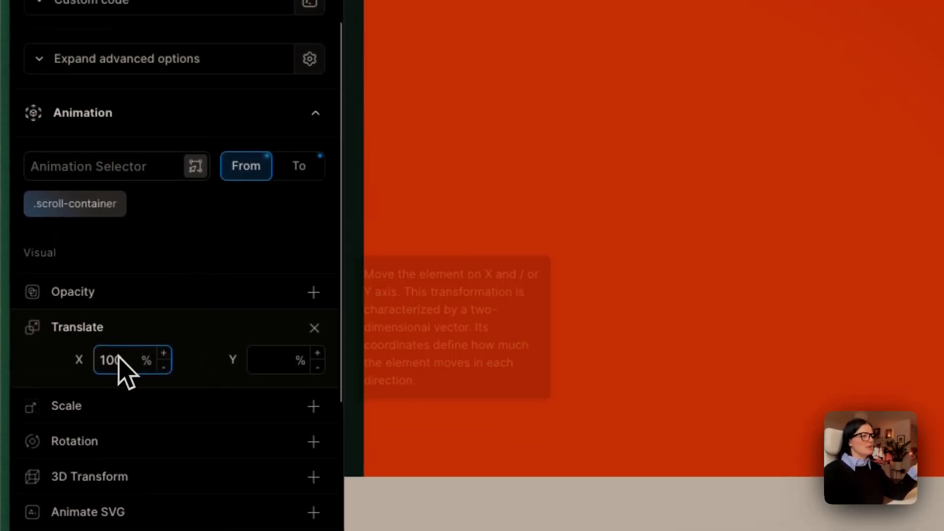
click(299, 170)
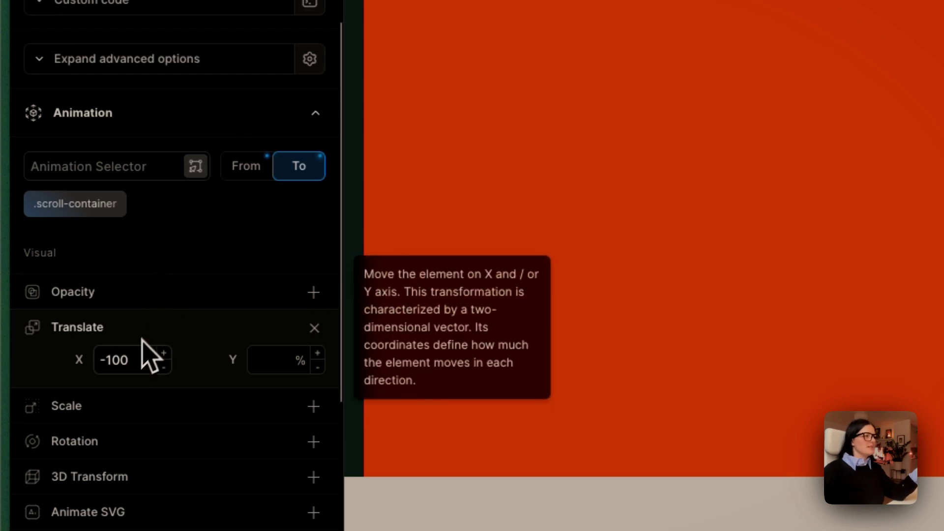
click(246, 167)
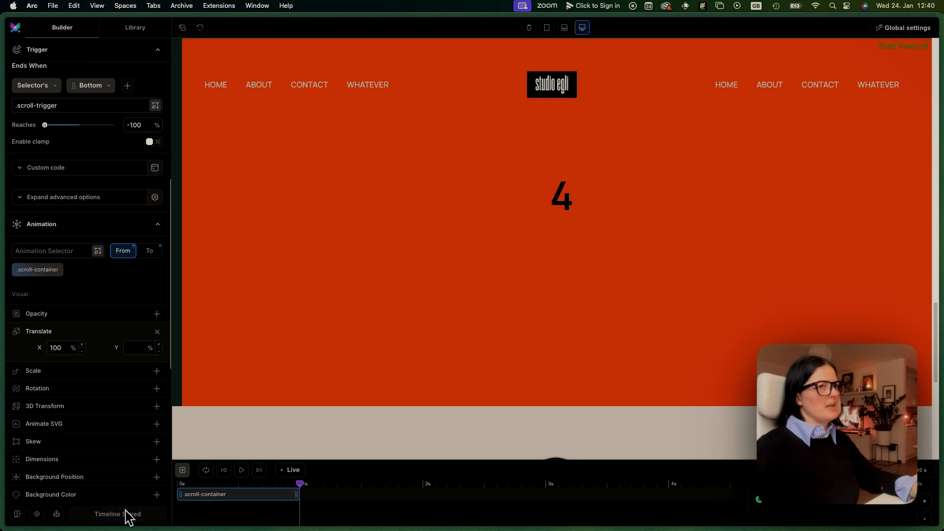
Return to the Elementor editor and open the live page preview
mouse_move(2, 462)
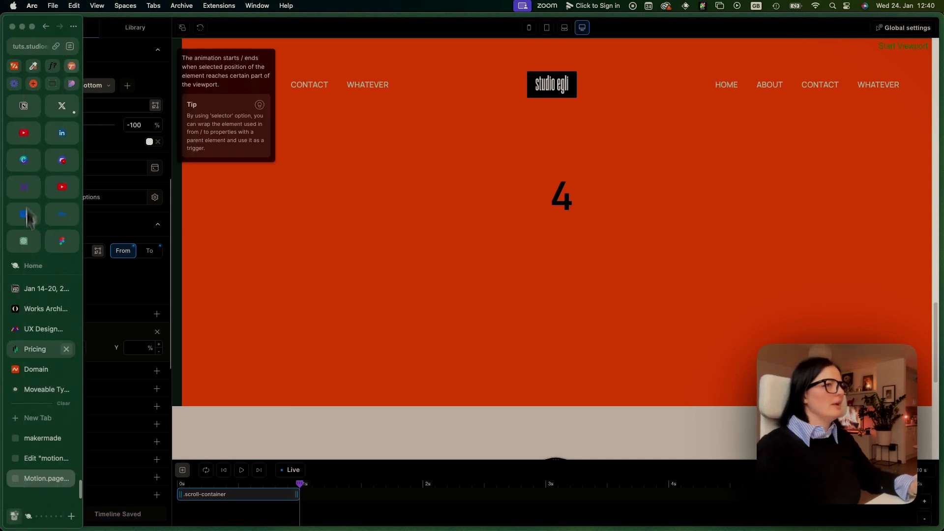
click(43, 456)
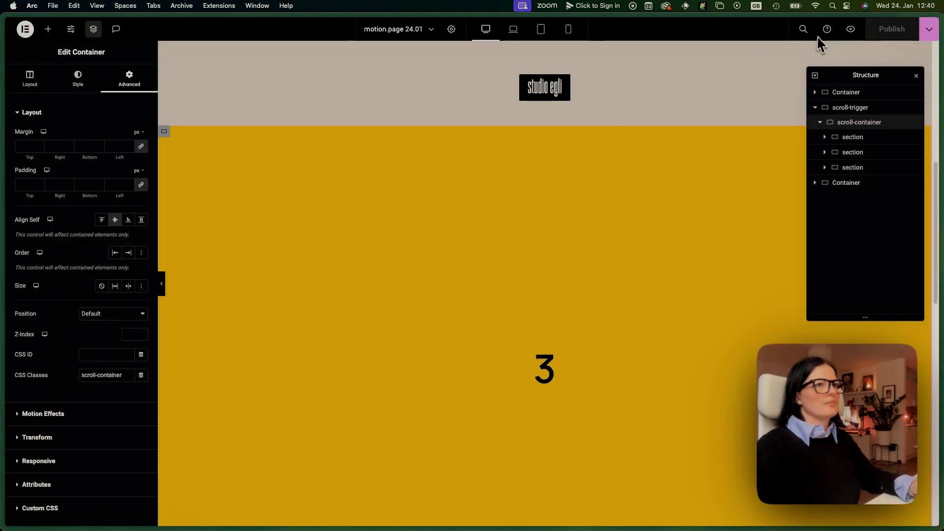
click(847, 32)
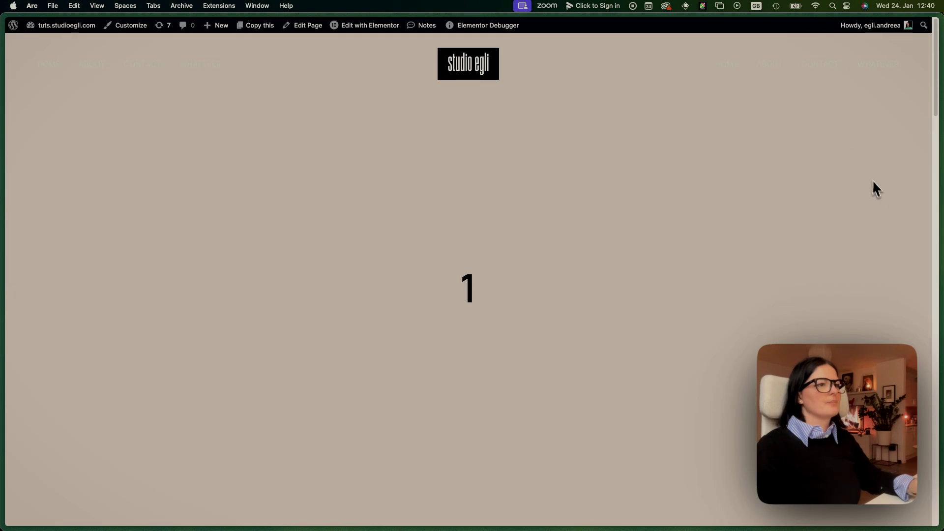
Scroll down the live page, watching sections 2, 3 and 4 slide sideways before section 5
scroll(885, 197, down, 10)
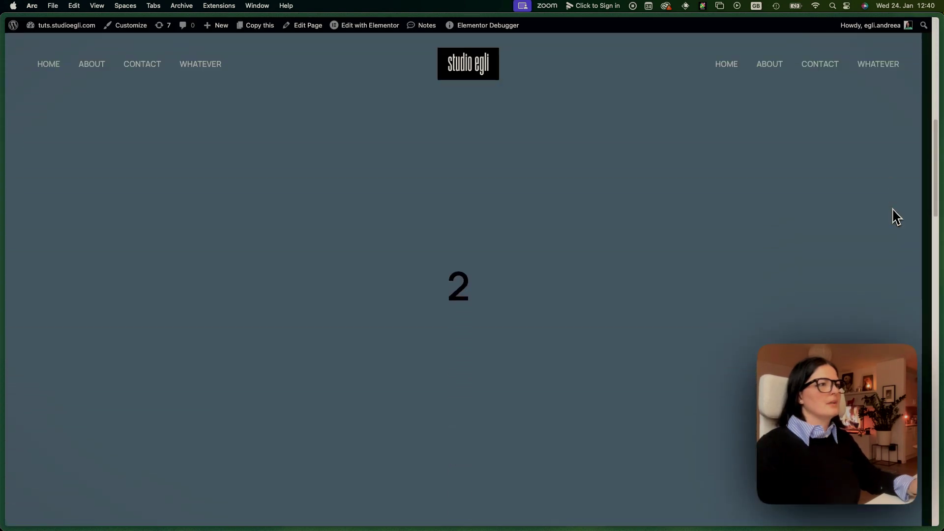
scroll(893, 209, down, 10)
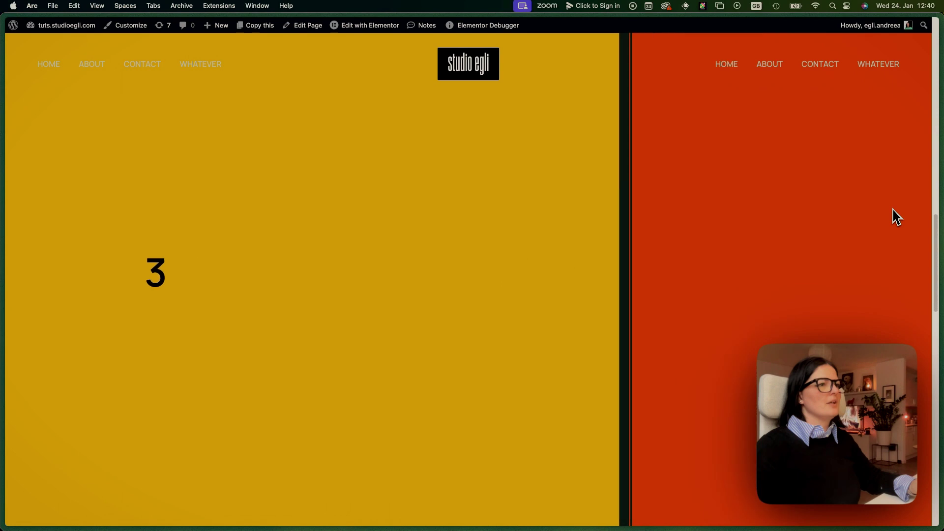
scroll(896, 216, down, 10)
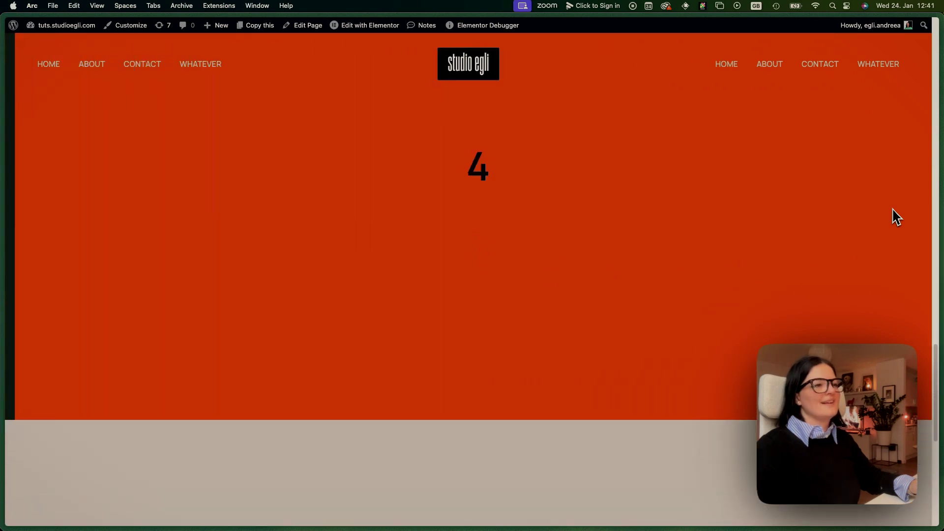
scroll(896, 216, down, 8)
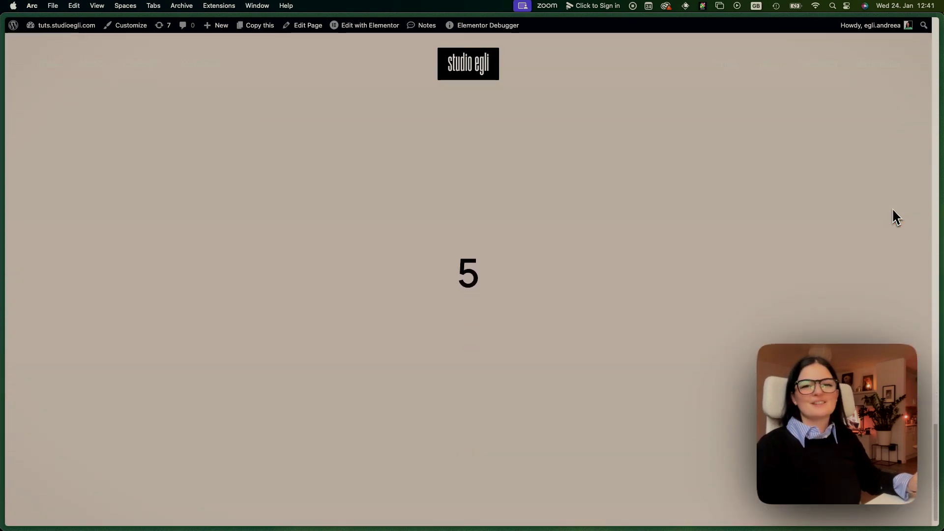